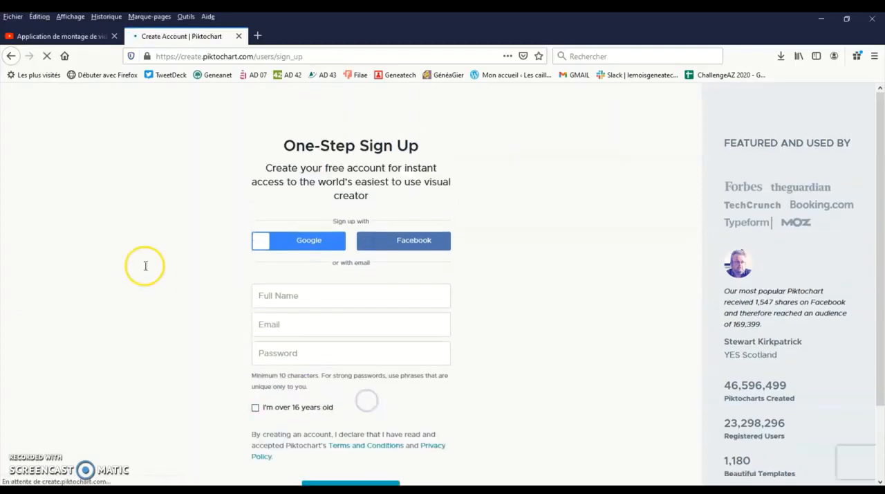
- Fill in the full name and e-mail address in the one-step sign-up form
{"action": "scroll", "coordinate": [304, 209], "scroll_direction": "down", "scroll_amount": 2}
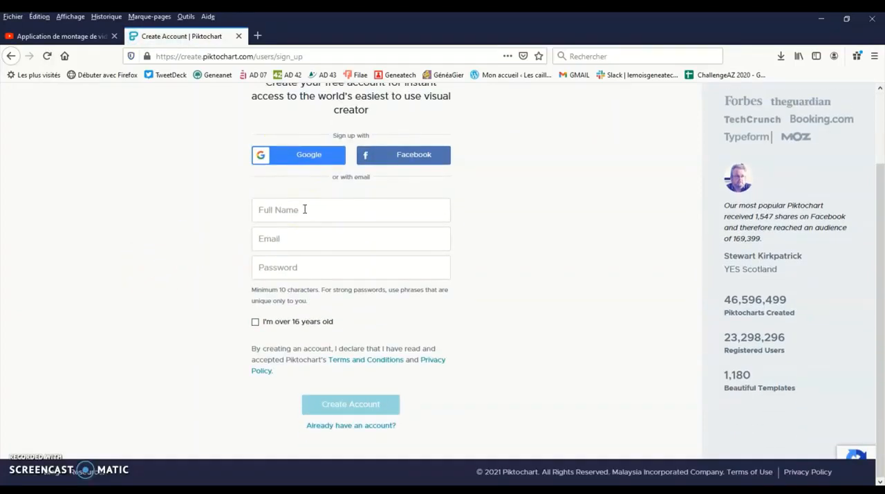
{"action": "left_click", "coordinate": [305, 209]}
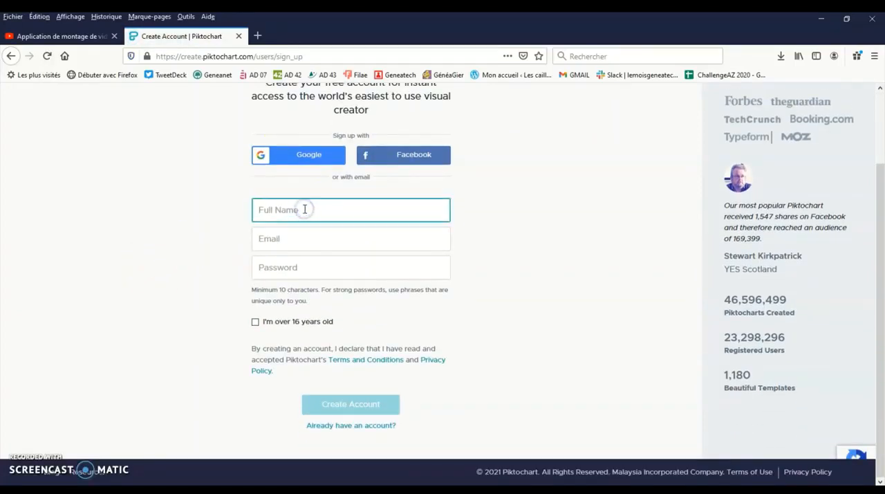
{"action": "type", "text": "Loubet"}
{"action": "left_click", "coordinate": [315, 231]}
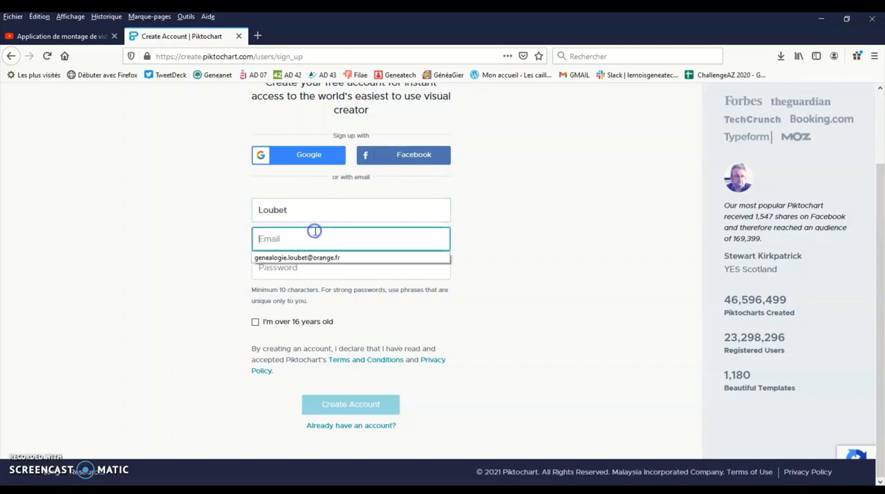
{"action": "left_click", "coordinate": [323, 257]}
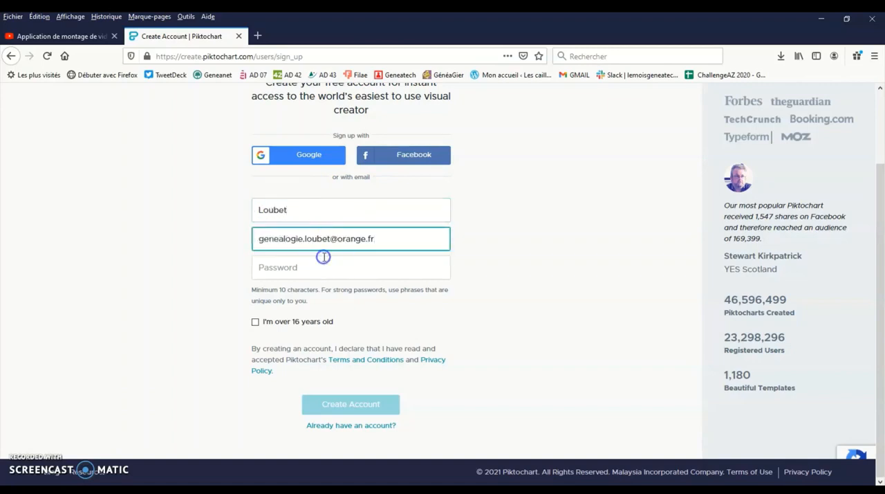
- Enter the account password, confirm being over 16 years old, and create the account
{"action": "left_click", "coordinate": [323, 258]}
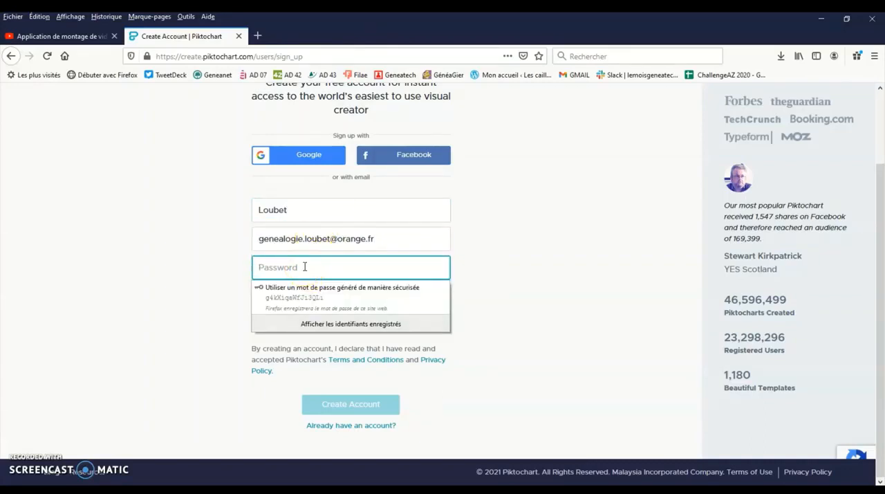
{"action": "type", "text": "****"}
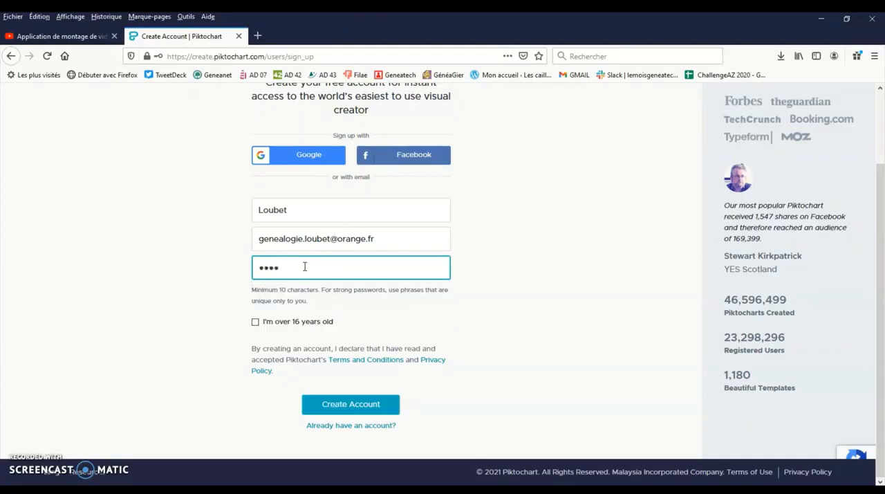
{"action": "type", "text": "******"}
{"action": "left_click", "coordinate": [256, 322]}
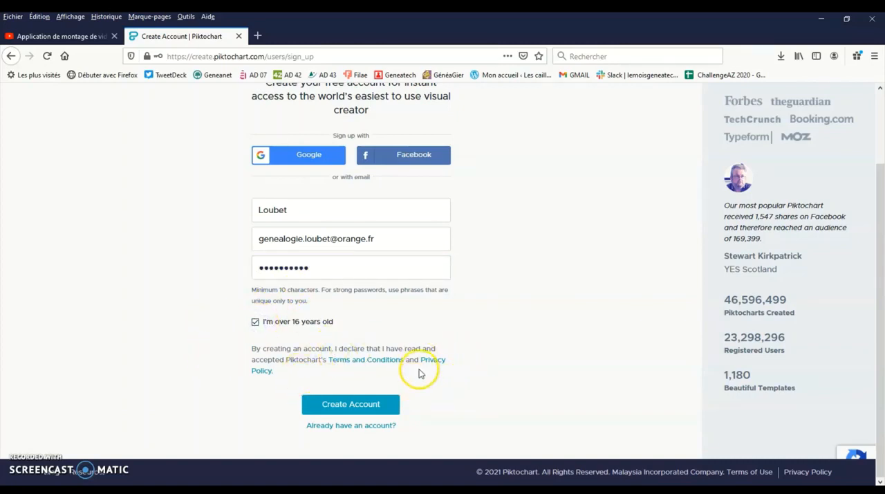
{"action": "left_click", "coordinate": [356, 405]}
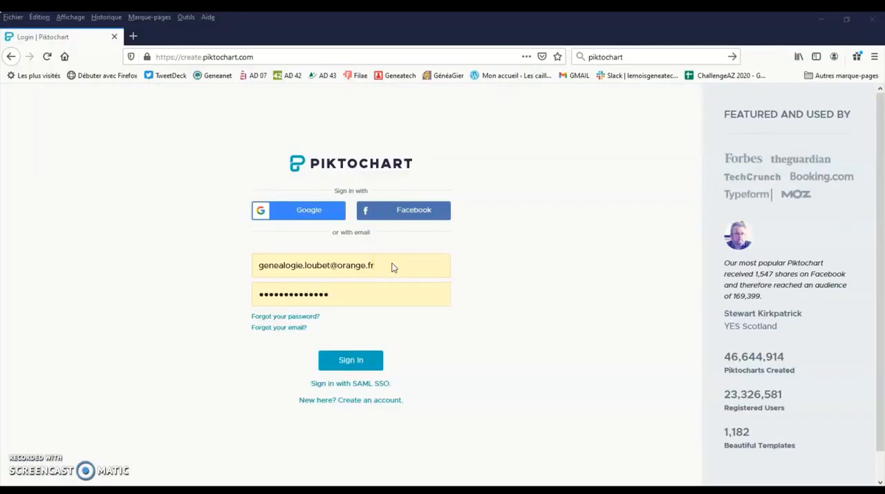
- Sign in with the prefilled account e-mail and password
{"action": "left_click", "coordinate": [380, 298]}
{"action": "left_click", "coordinate": [395, 265]}
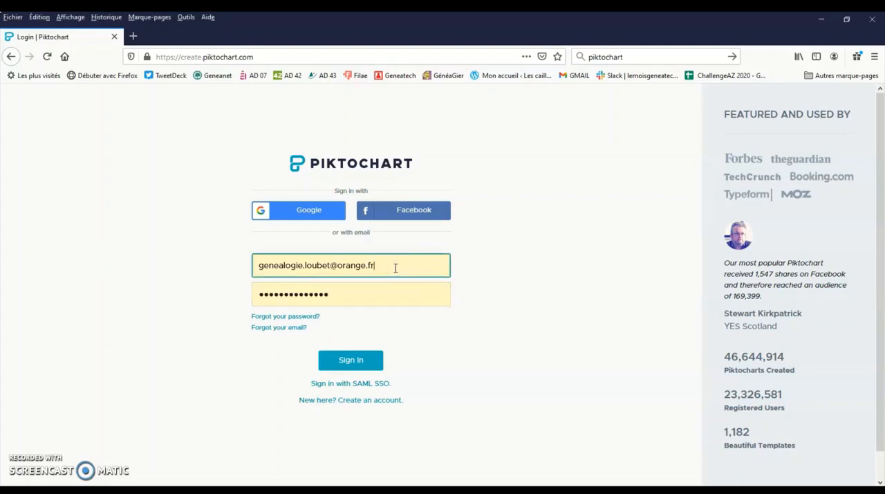
{"action": "left_click", "coordinate": [394, 291]}
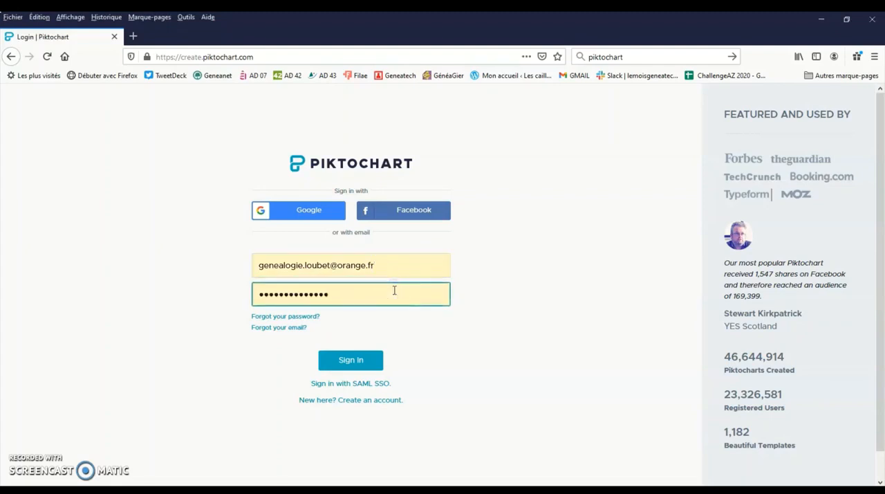
{"action": "left_click", "coordinate": [355, 355]}
{"action": "left_click", "coordinate": [359, 361]}
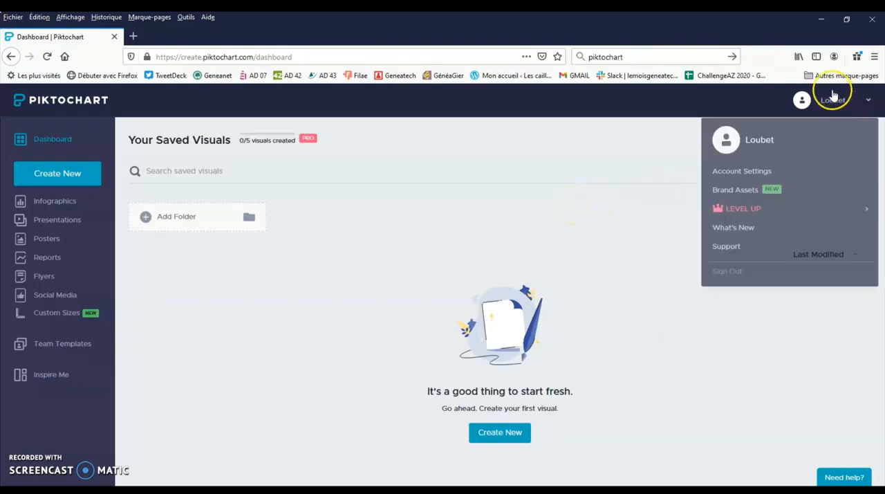
- Look over the account options and the Social Media template gallery, and return to the dashboard
{"action": "left_click", "coordinate": [864, 110]}
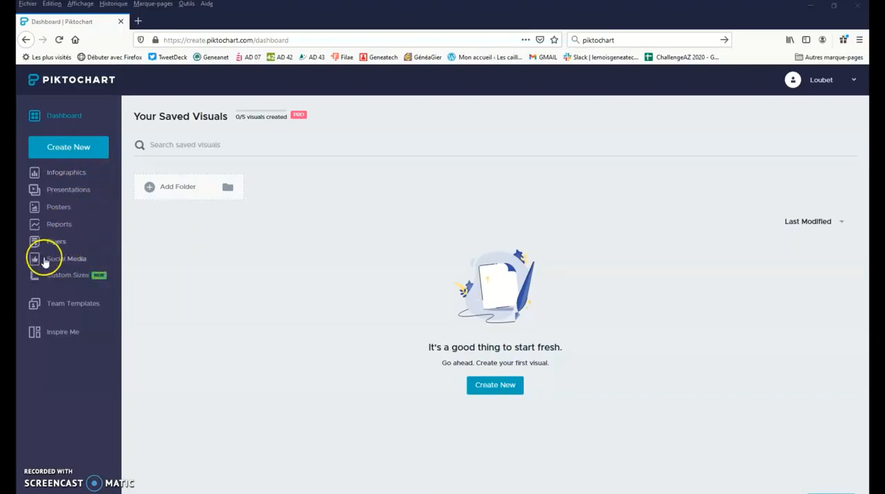
{"action": "left_click", "coordinate": [70, 260]}
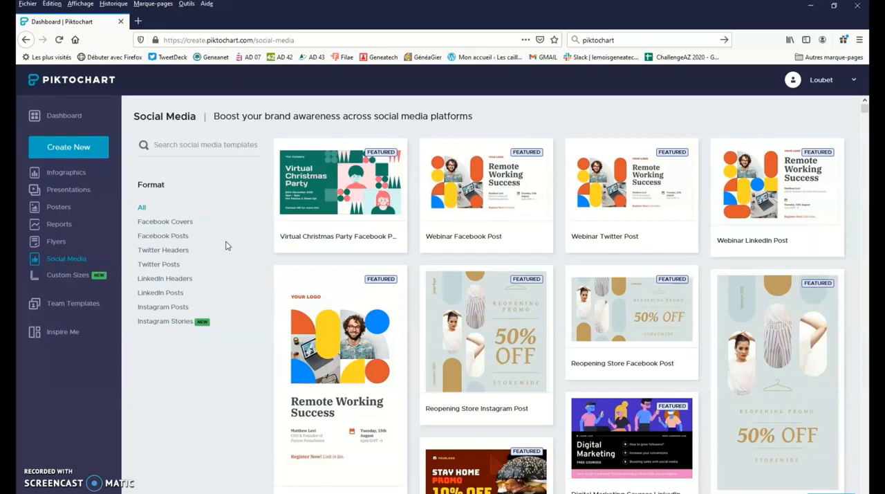
{"action": "left_click", "coordinate": [62, 117]}
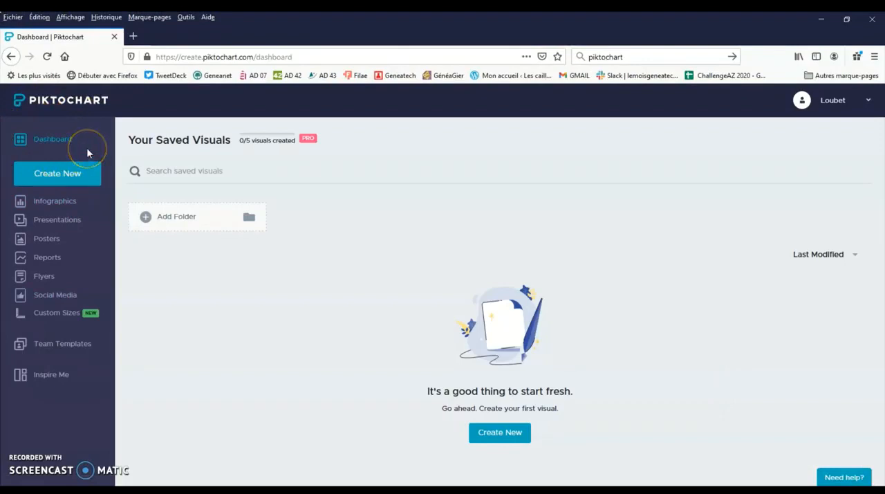
- Start a new infographic from the blank template, look over its canvas, and leave it for the dashboard
{"action": "left_click", "coordinate": [76, 174]}
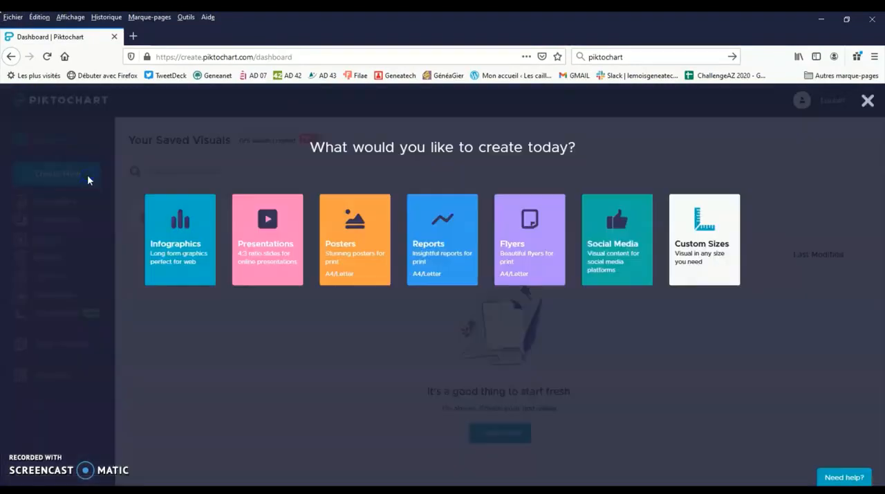
{"action": "left_click", "coordinate": [194, 231]}
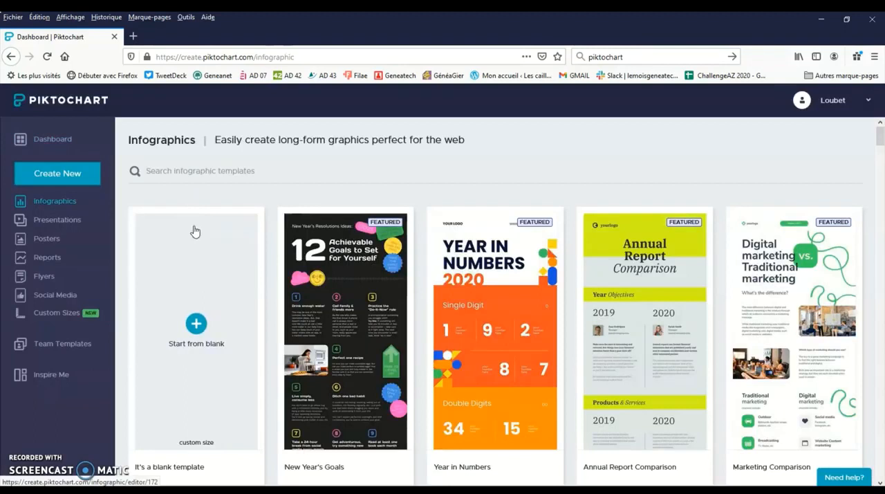
{"action": "scroll", "coordinate": [194, 232], "scroll_direction": "down", "scroll_amount": 1}
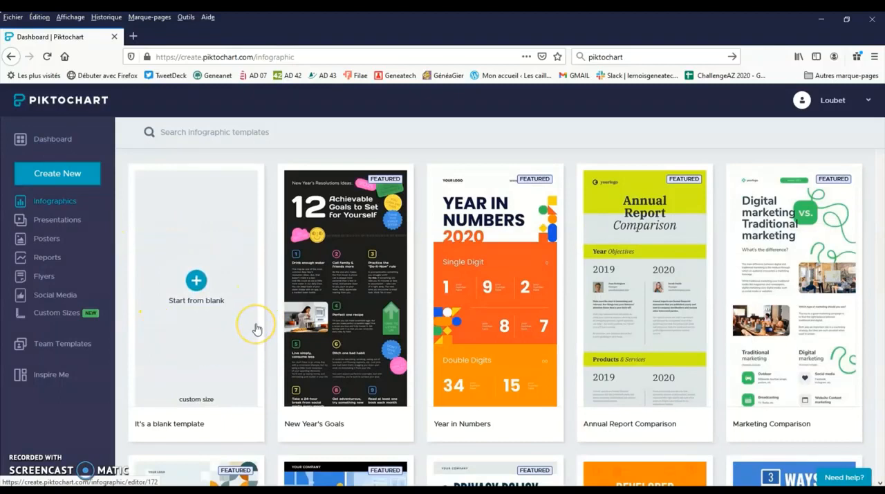
{"action": "left_click", "coordinate": [194, 281]}
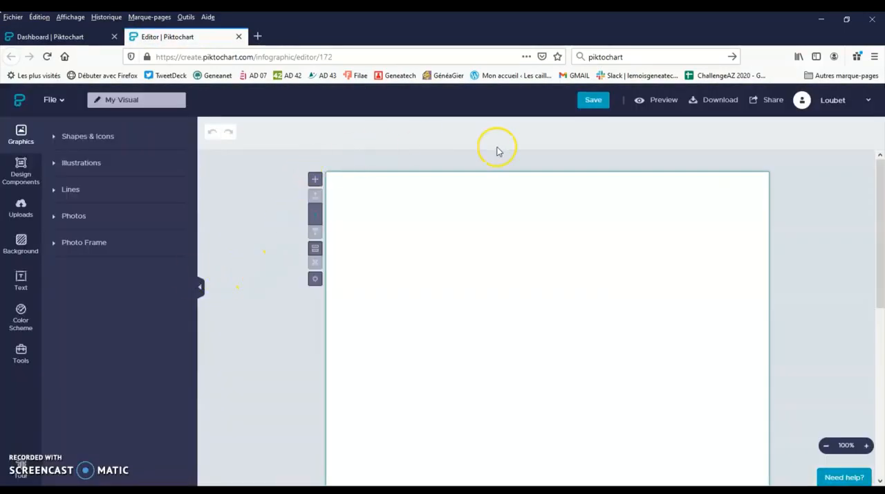
{"action": "scroll", "coordinate": [406, 320], "scroll_direction": "down", "scroll_amount": 2}
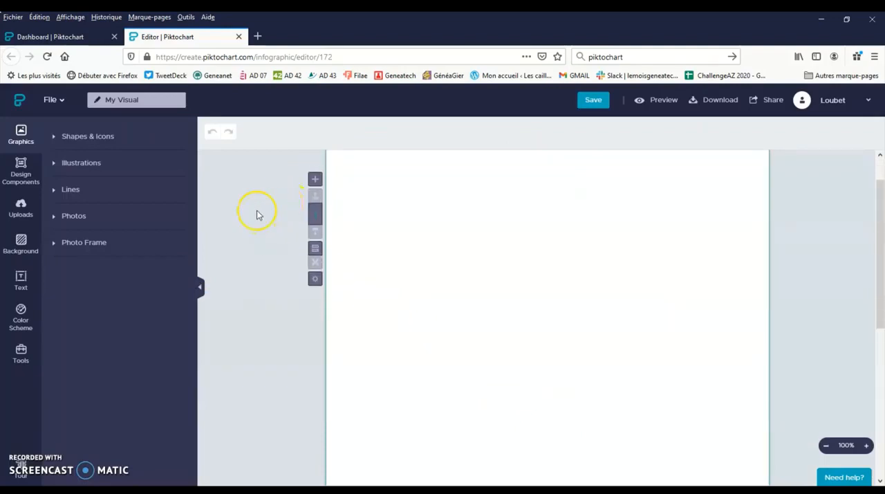
{"action": "left_click", "coordinate": [21, 100]}
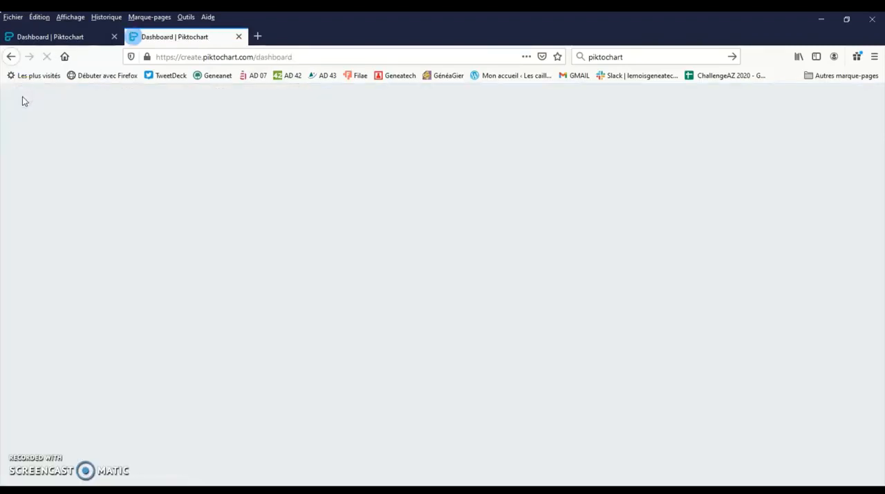
- Reopen the infographic templates and look through the gallery for an organization chart layout
{"action": "left_click", "coordinate": [58, 169]}
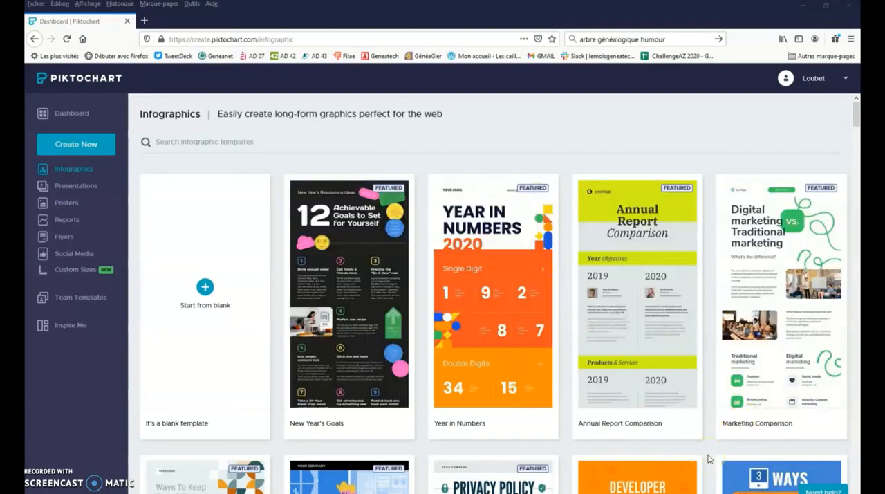
{"action": "scroll", "coordinate": [708, 459], "scroll_direction": "down", "scroll_amount": 4}
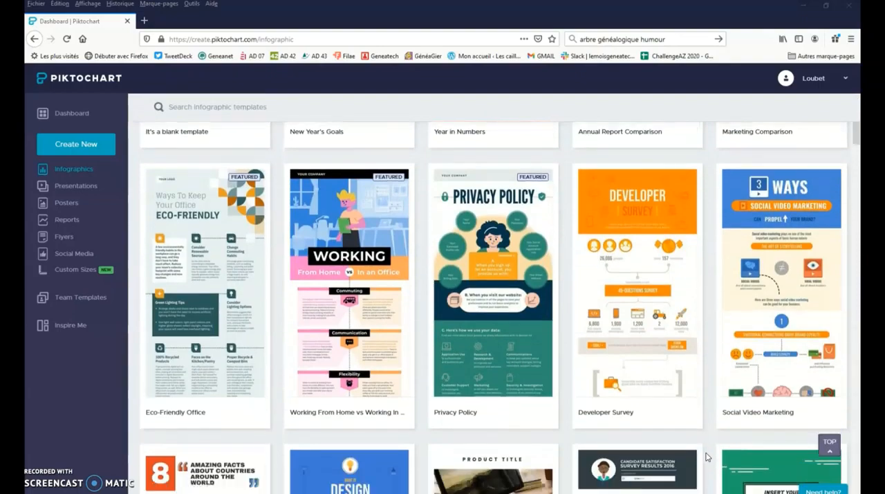
{"action": "scroll", "coordinate": [708, 457], "scroll_direction": "down", "scroll_amount": 5}
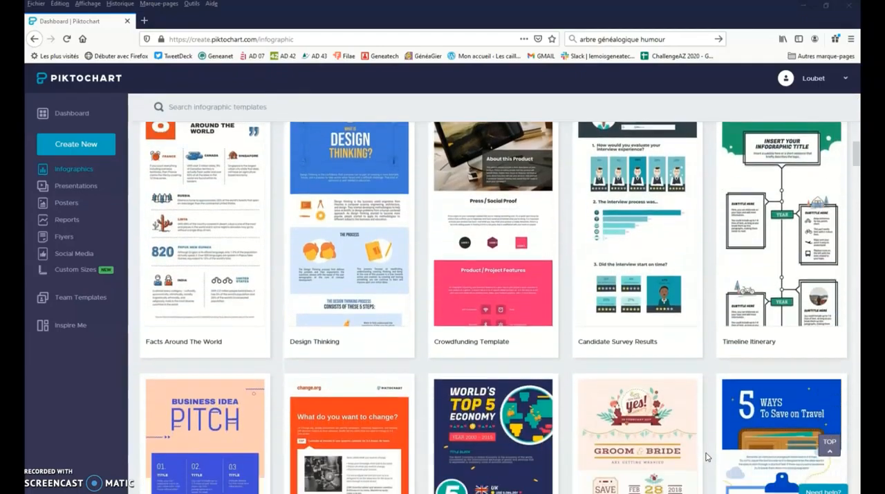
{"action": "scroll", "coordinate": [707, 456], "scroll_direction": "down", "scroll_amount": 5}
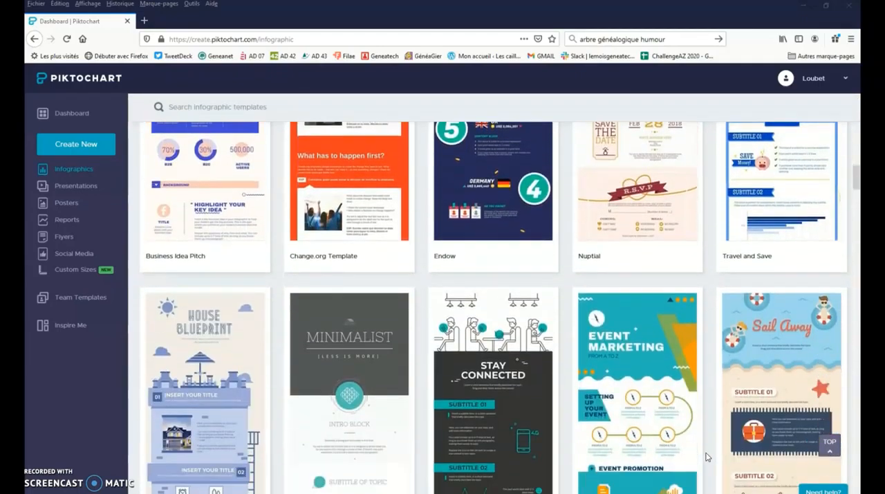
{"action": "scroll", "coordinate": [707, 457], "scroll_direction": "down", "scroll_amount": 5}
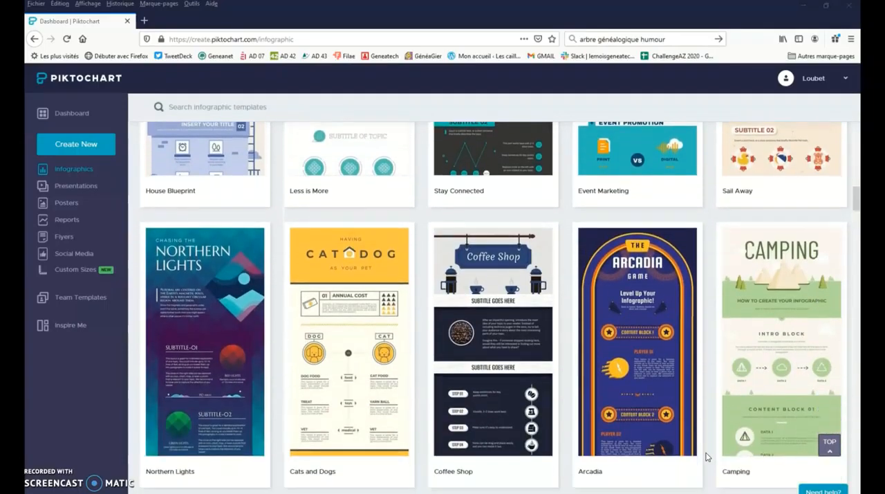
{"action": "scroll", "coordinate": [707, 456], "scroll_direction": "down", "scroll_amount": 3}
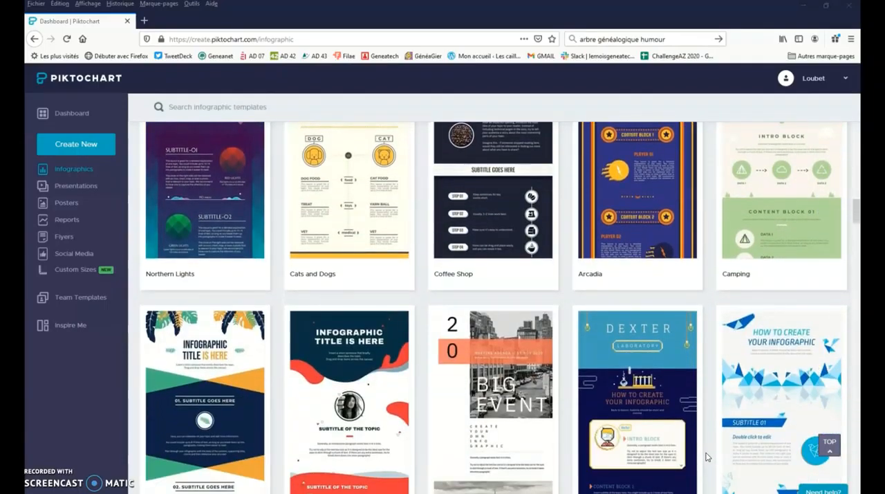
{"action": "scroll", "coordinate": [707, 457], "scroll_direction": "down", "scroll_amount": 5}
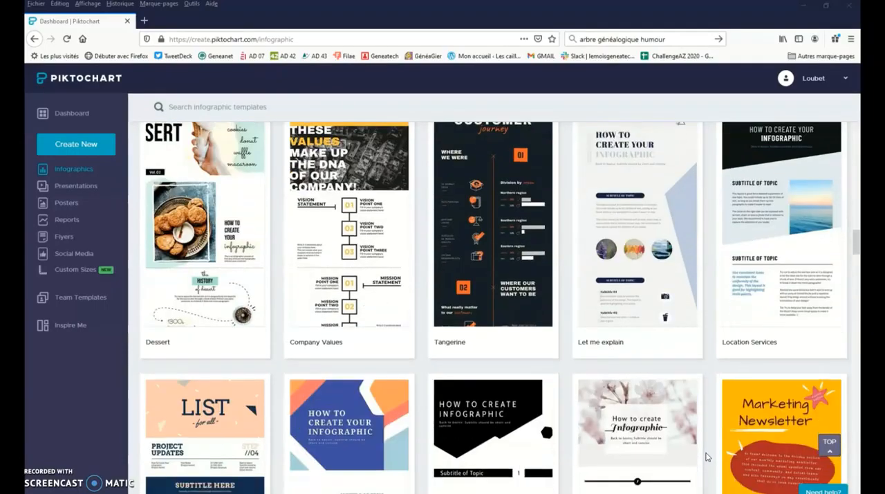
{"action": "scroll", "coordinate": [707, 456], "scroll_direction": "down", "scroll_amount": 4}
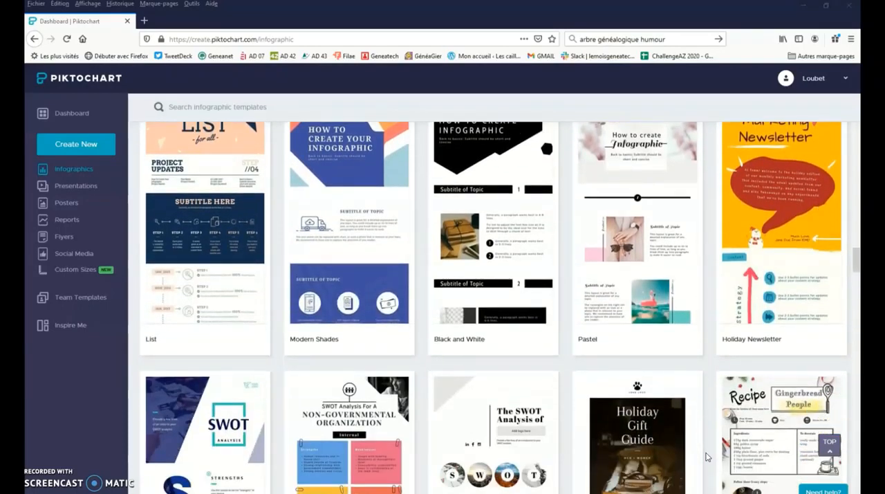
{"action": "scroll", "coordinate": [707, 457], "scroll_direction": "down", "scroll_amount": 3}
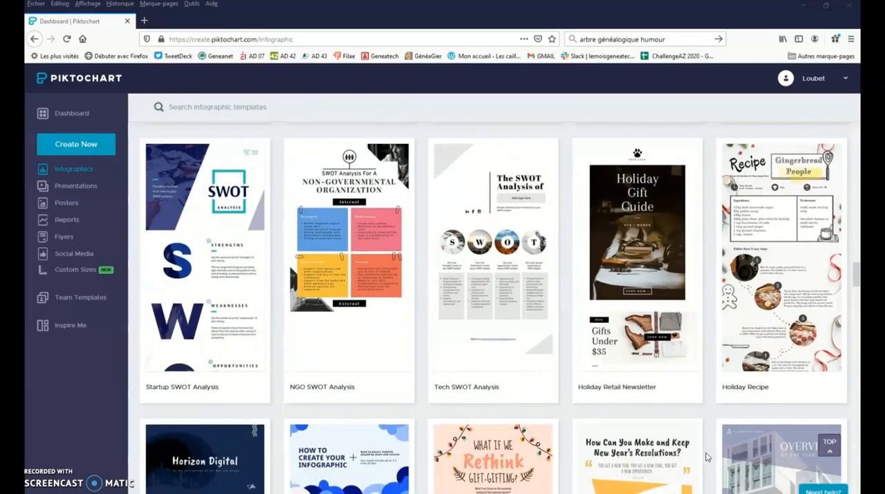
{"action": "scroll", "coordinate": [706, 456], "scroll_direction": "down", "scroll_amount": 4}
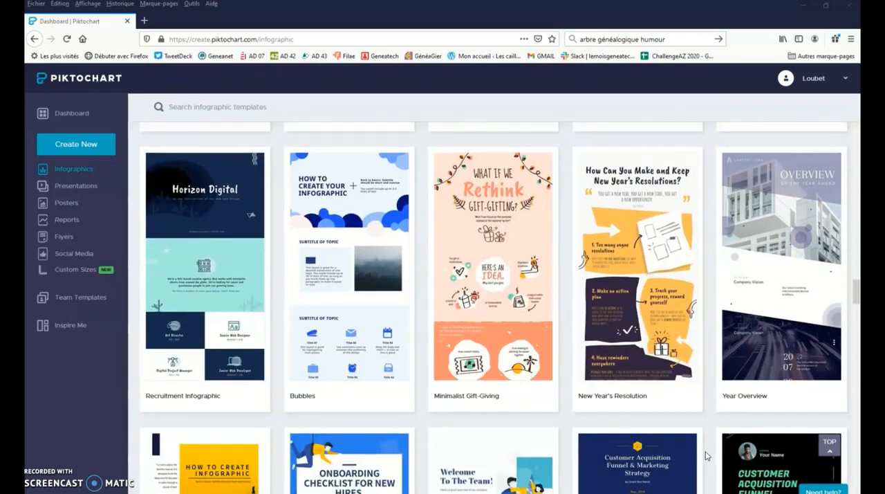
{"action": "scroll", "coordinate": [707, 457], "scroll_direction": "down", "scroll_amount": 5}
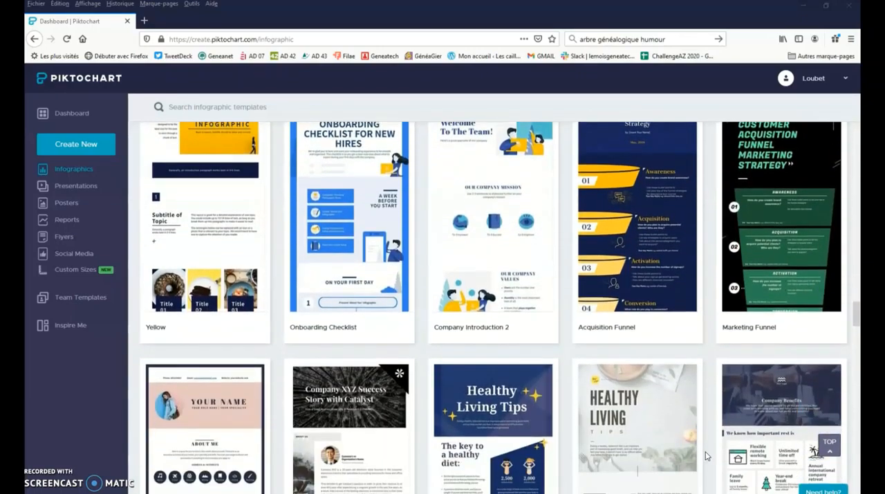
{"action": "scroll", "coordinate": [707, 456], "scroll_direction": "down", "scroll_amount": 10}
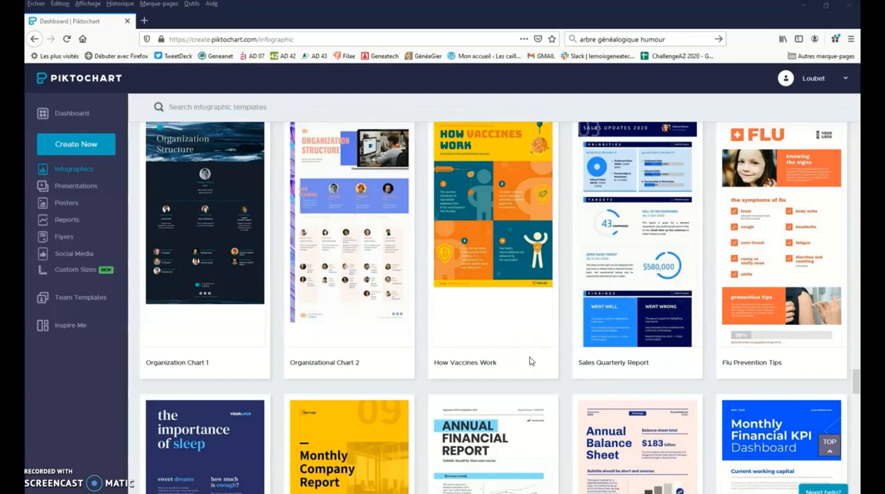
- Create a new infographic from the Organization Chart 1 template
{"action": "mouse_move", "coordinate": [532, 346]}
{"action": "mouse_move", "coordinate": [243, 340]}
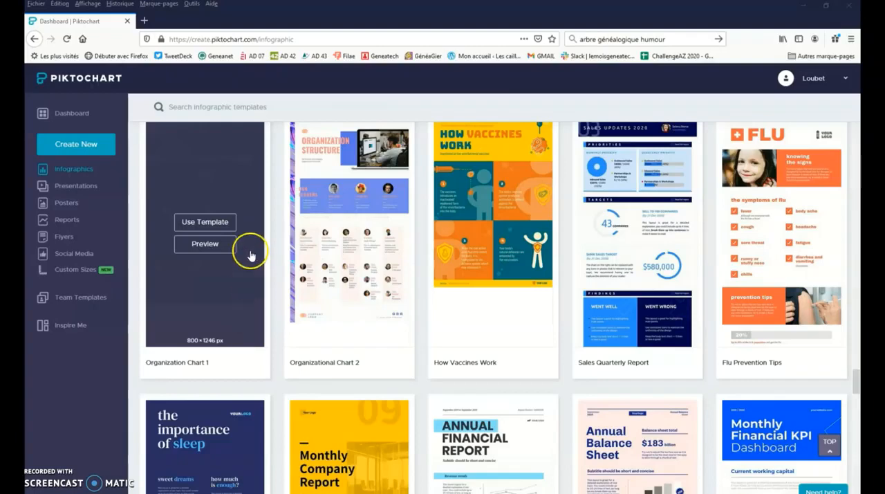
{"action": "left_click", "coordinate": [232, 223]}
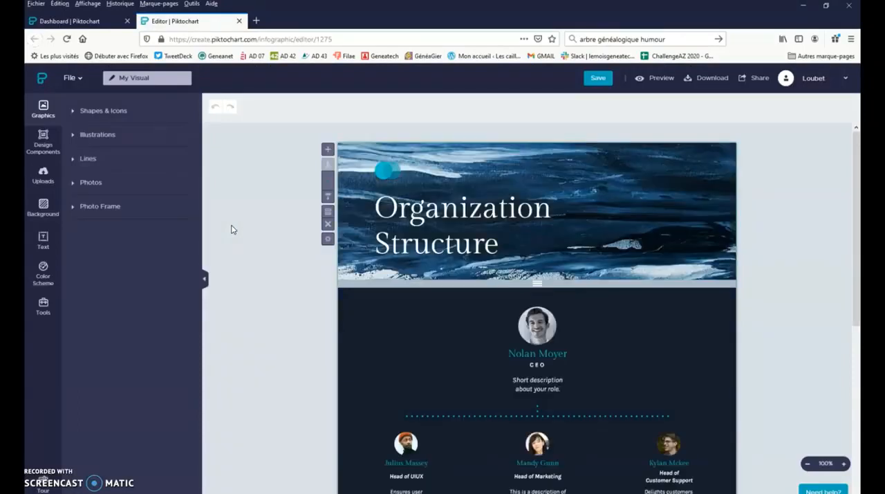
{"action": "left_click", "coordinate": [261, 222]}
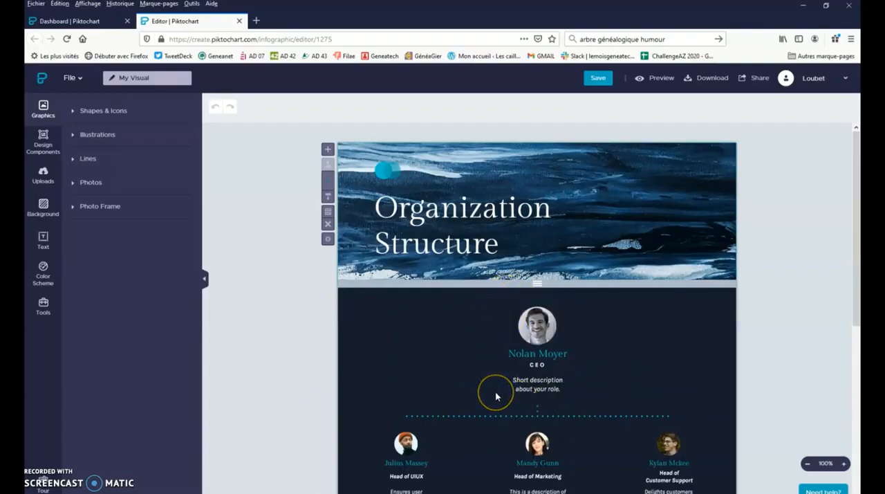
- Look over the organization chart template's blocks, from the title header down to the footer
{"action": "scroll", "coordinate": [494, 387], "scroll_direction": "down", "scroll_amount": 3}
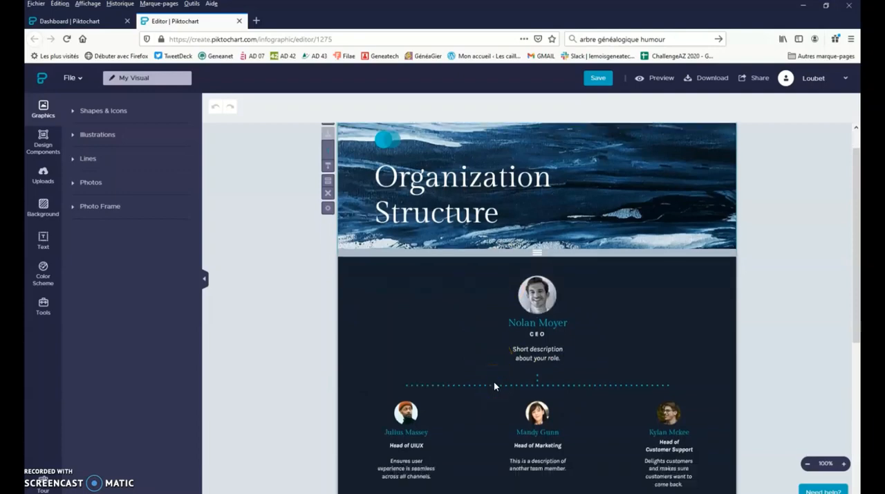
{"action": "scroll", "coordinate": [667, 376], "scroll_direction": "down", "scroll_amount": 5}
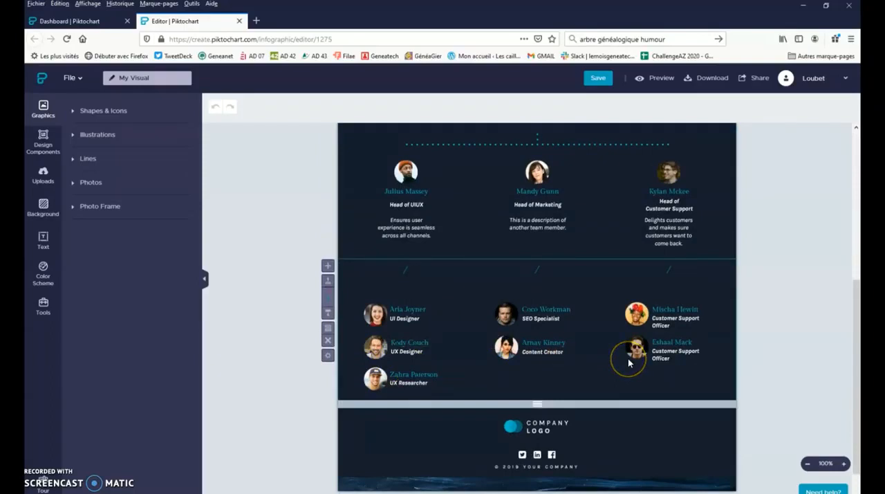
{"action": "scroll", "coordinate": [293, 324], "scroll_direction": "up", "scroll_amount": 5}
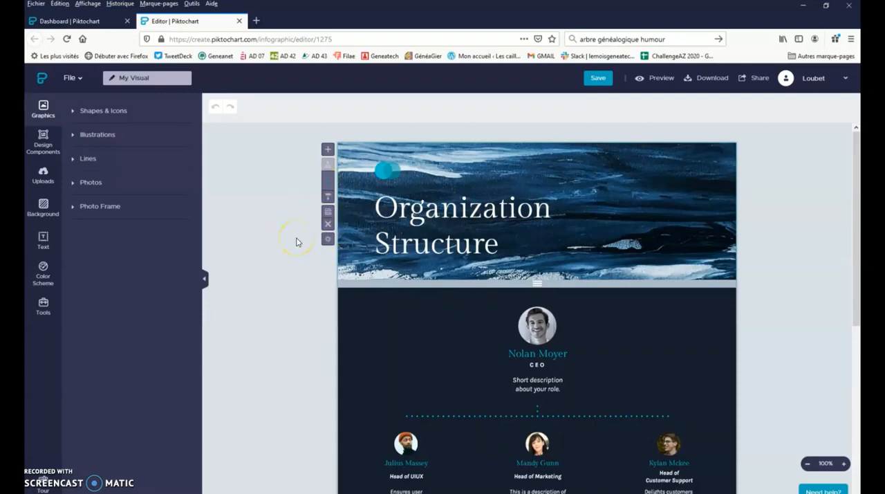
- Try moving the CEO block below the team members block and deleting it, undoing the move in between
{"action": "key", "text": "ctrl+z"}
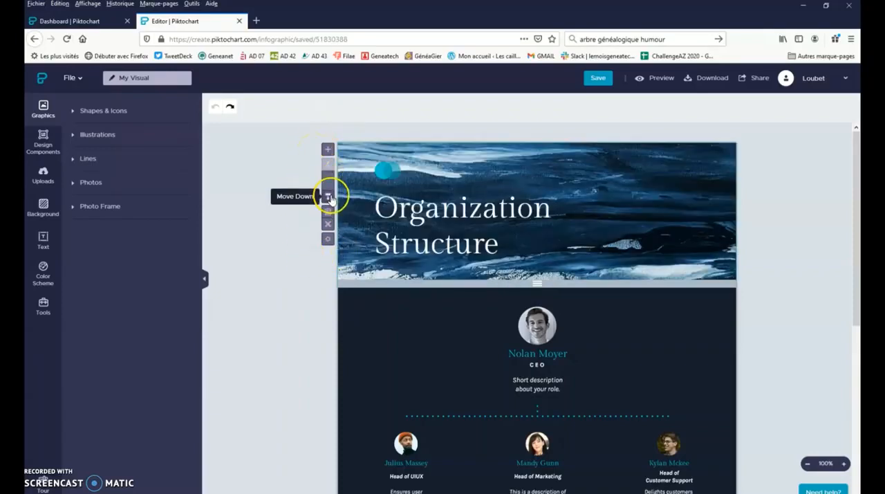
{"action": "scroll", "coordinate": [328, 193], "scroll_direction": "down", "scroll_amount": 3}
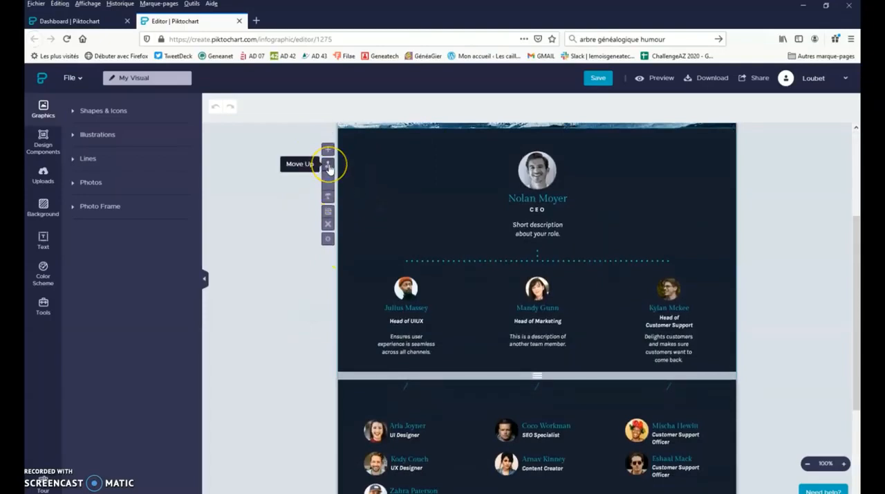
{"action": "left_click", "coordinate": [328, 199]}
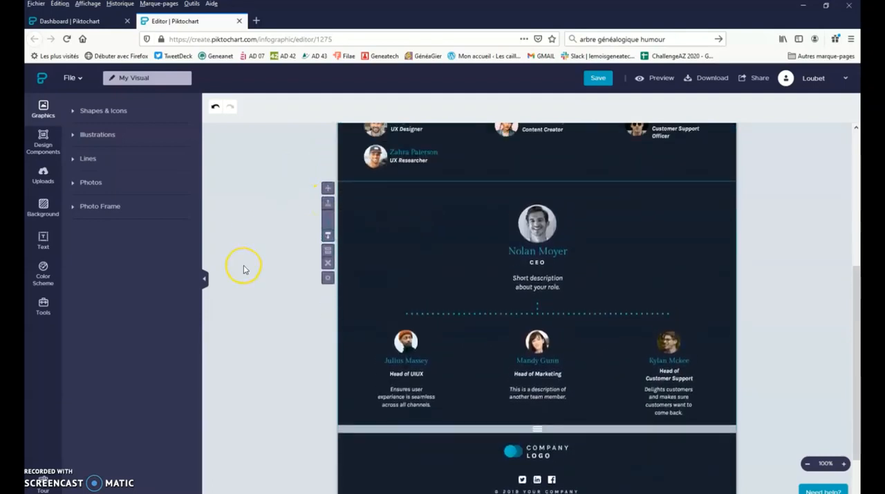
{"action": "scroll", "coordinate": [281, 270], "scroll_direction": "up", "scroll_amount": 1}
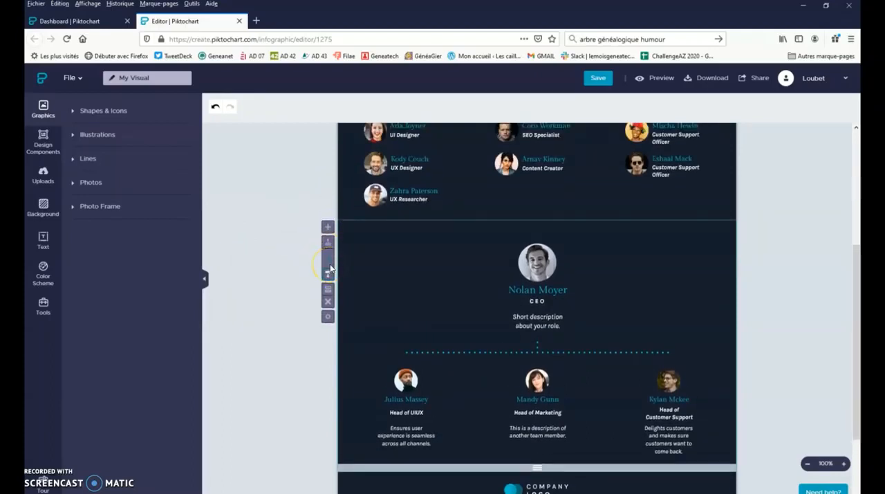
{"action": "key", "text": "ctrl+s"}
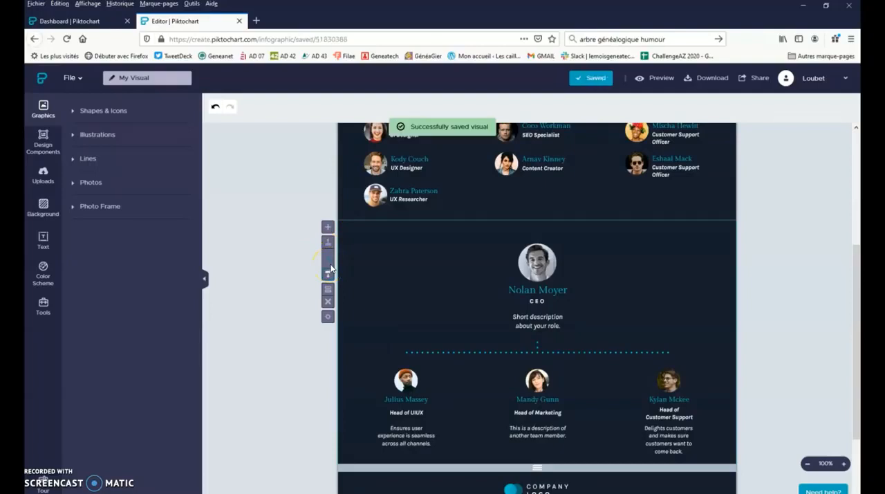
{"action": "key", "text": "ctrl+z"}
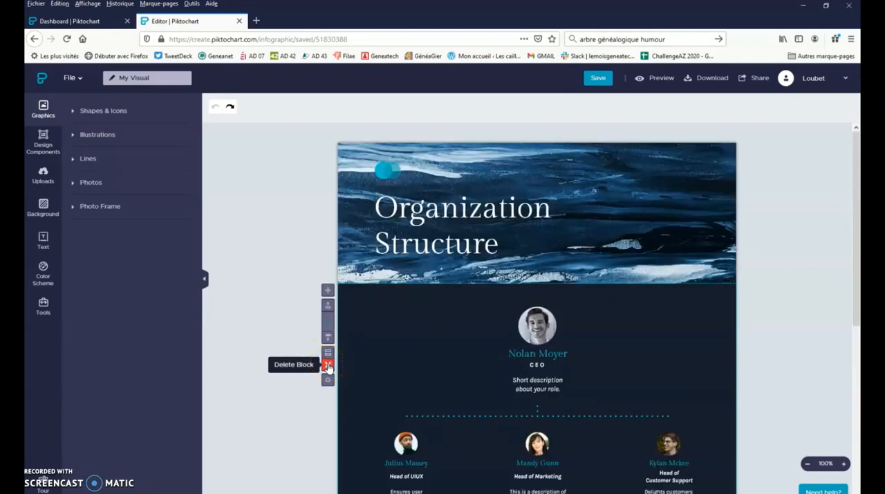
{"action": "left_click", "coordinate": [327, 366]}
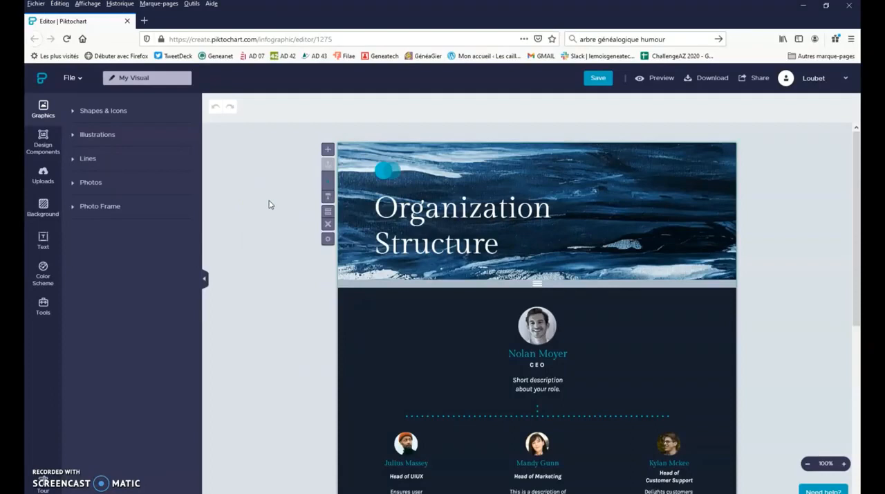
- Rename the visual "Arbre Essai 1" and save it
{"action": "left_click", "coordinate": [162, 79]}
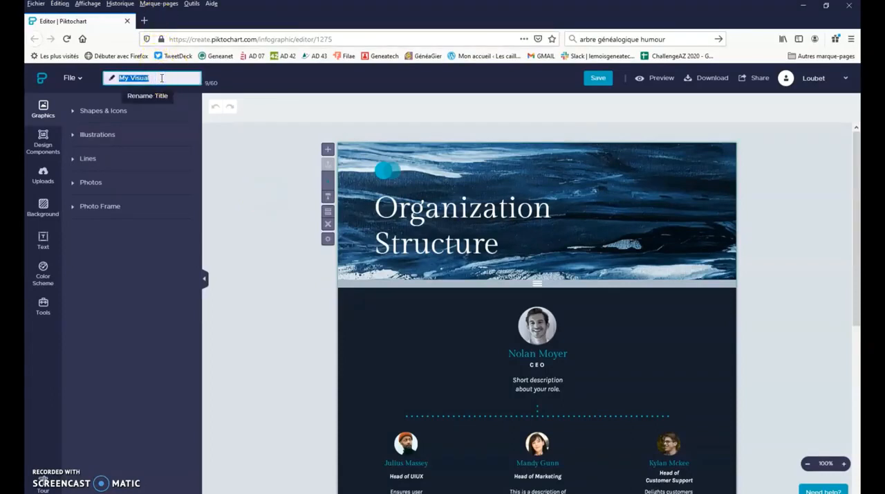
{"action": "type", "text": "Arbre Essai 1"}
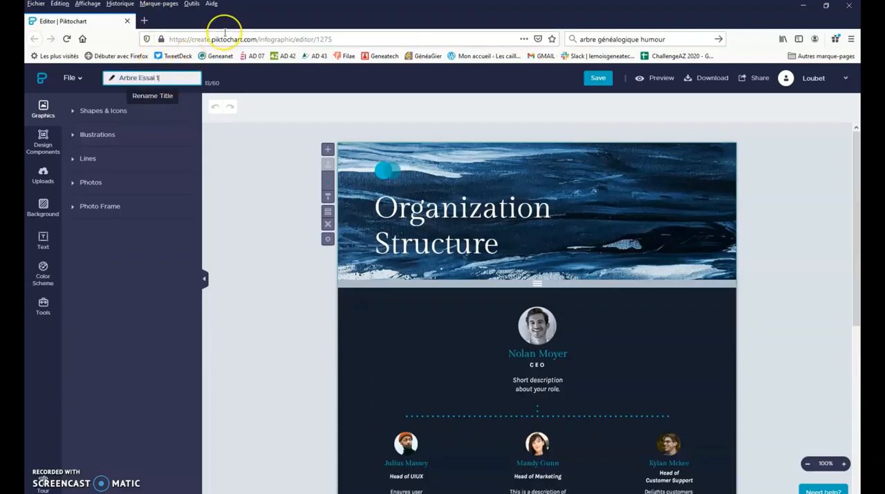
{"action": "left_click", "coordinate": [237, 138]}
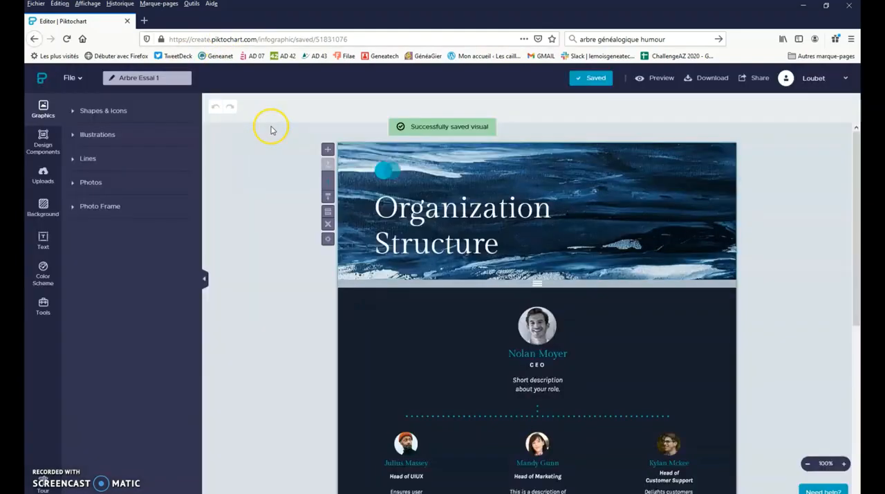
{"action": "left_click", "coordinate": [609, 81]}
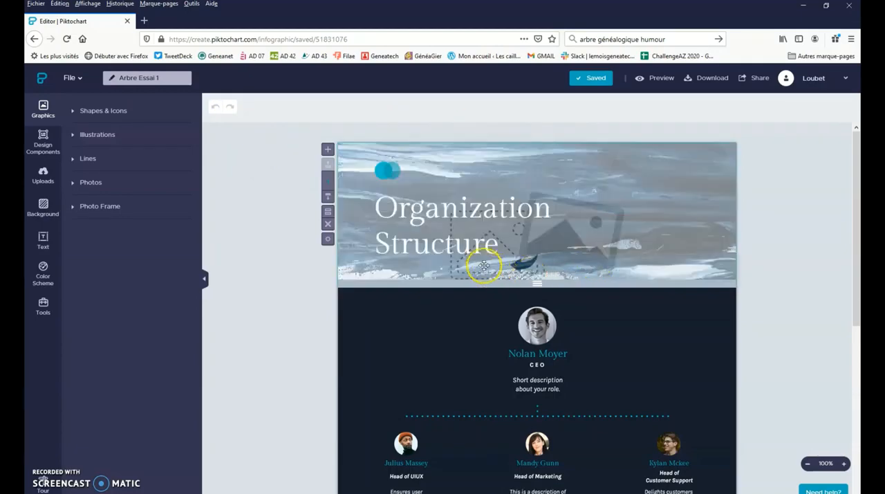
- Replace the header title "Organization Structure" with "Arbre famille" followed by the family's surname in capitals
{"action": "left_click", "coordinate": [424, 205]}
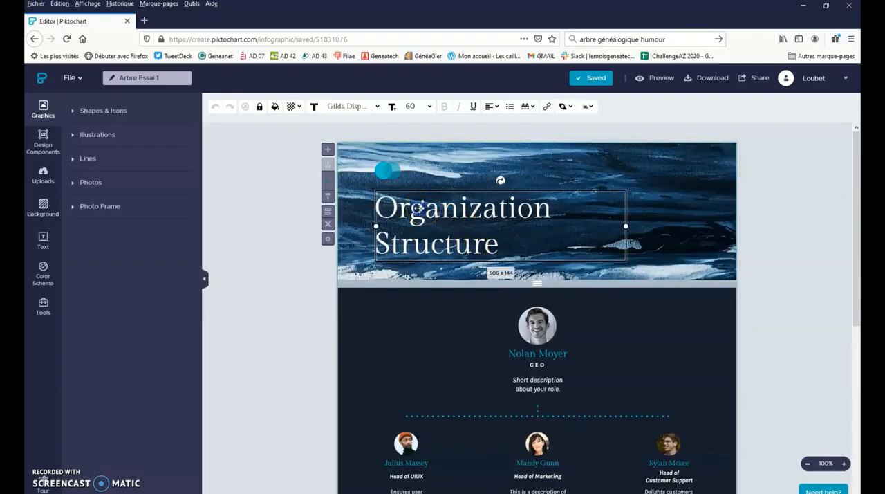
{"action": "double_click", "coordinate": [420, 207]}
{"action": "left_click_drag", "start_coordinate": [499, 248], "coordinate": [379, 206]}
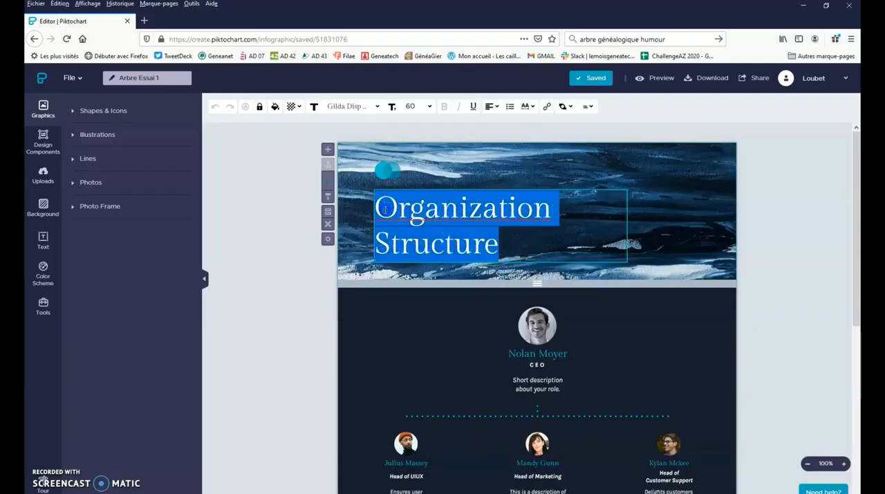
{"action": "type", "text": "Arb"}
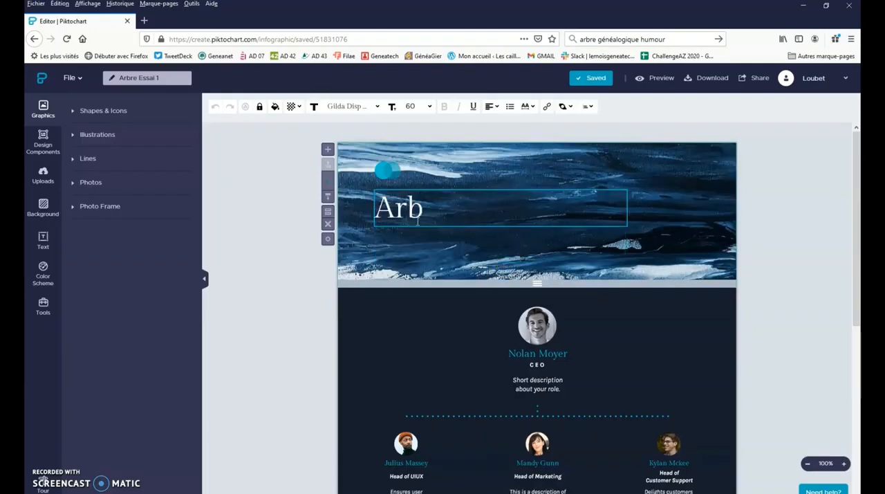
{"action": "type", "text": "re fa"}
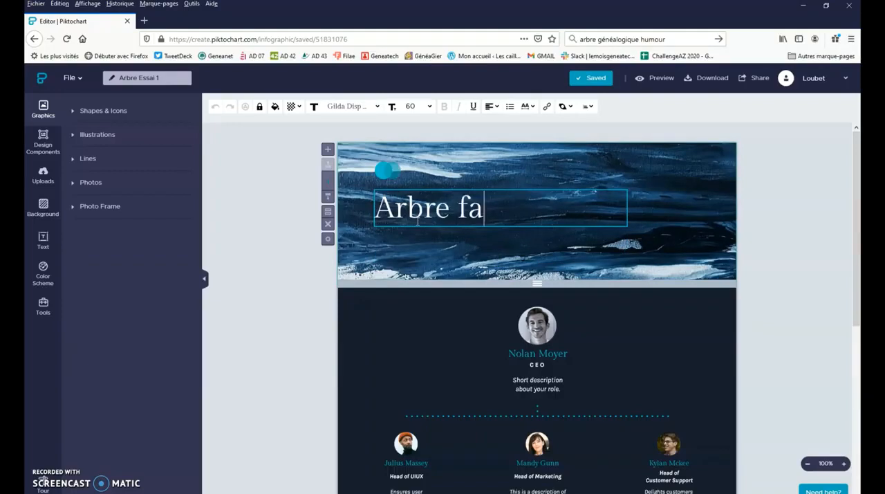
{"action": "type", "text": "mille MA"}
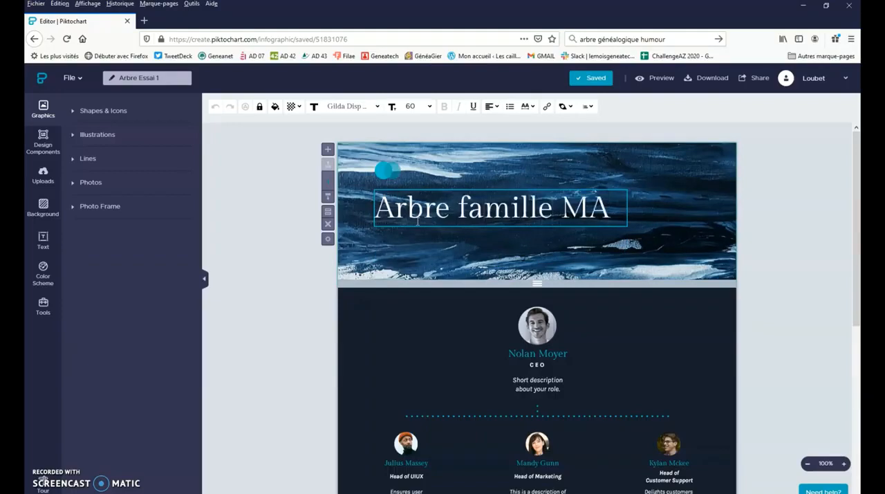
{"action": "type", "text": "RTIN"}
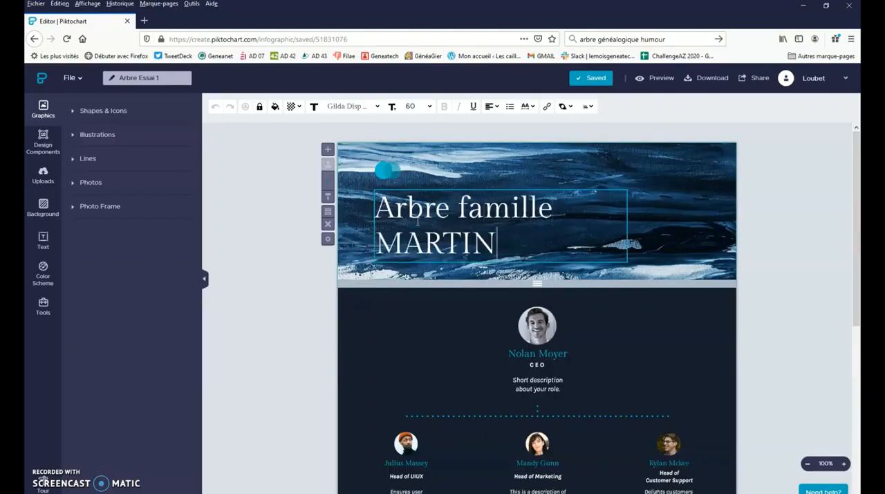
{"action": "left_click", "coordinate": [259, 288]}
- Select the header's background photo frame and extend the header block downward past the frame's lower edge
{"action": "left_click", "coordinate": [392, 191]}
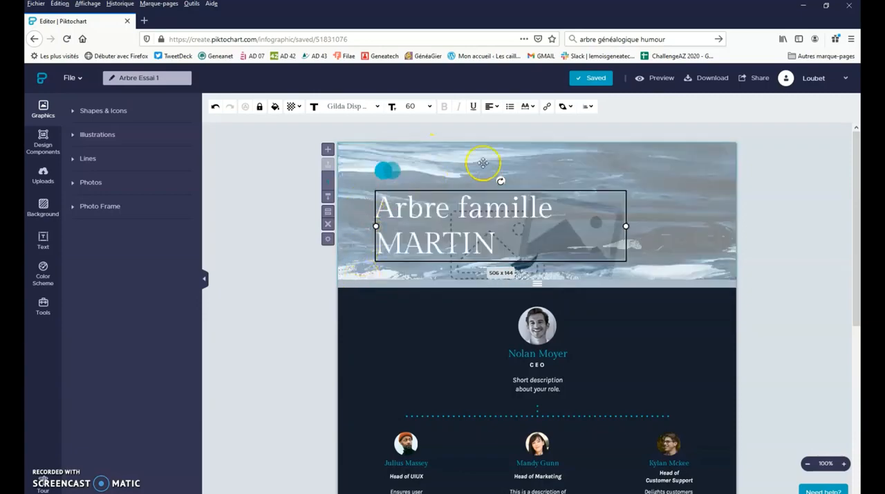
{"action": "left_click", "coordinate": [700, 223]}
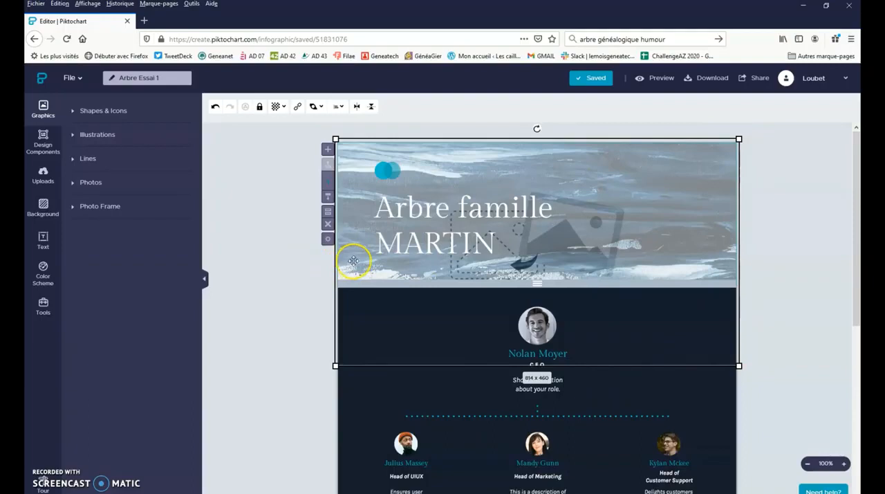
{"action": "left_click", "coordinate": [296, 273]}
{"action": "left_click", "coordinate": [359, 272]}
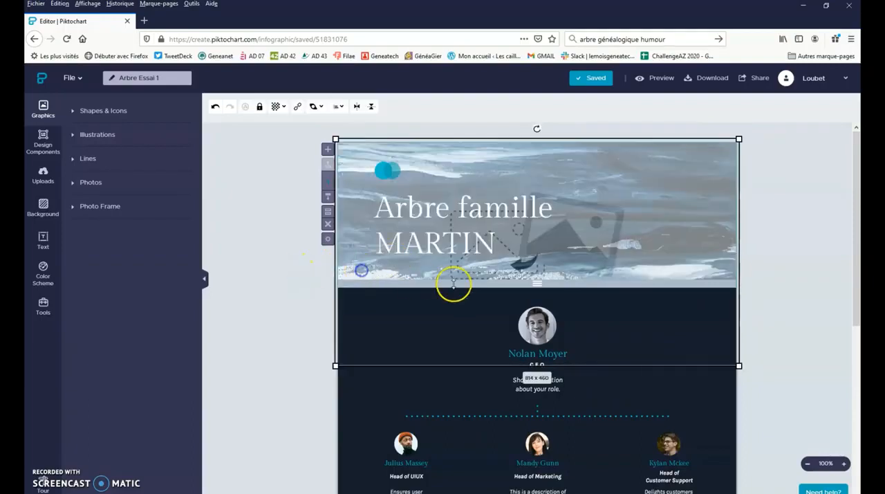
{"action": "left_click_drag", "start_coordinate": [539, 282], "coordinate": [532, 402]}
- Inspect the cropping of the header's background photo and the actions available for it
{"action": "double_click", "coordinate": [339, 137]}
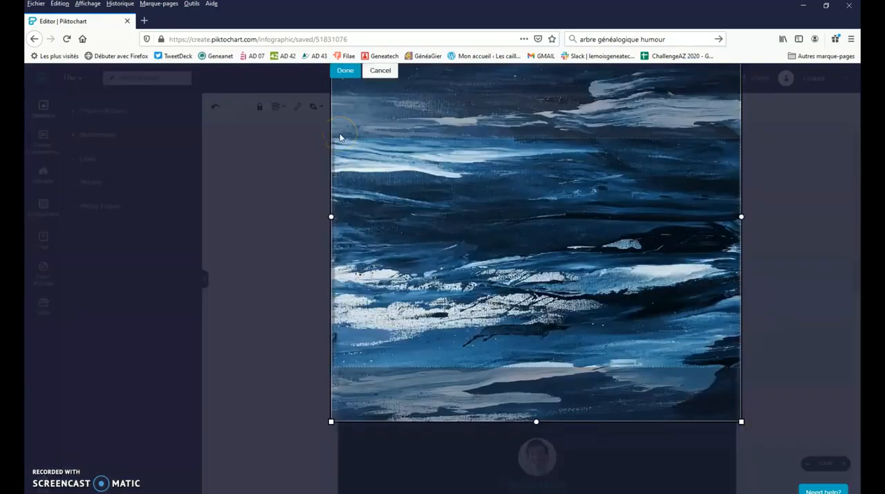
{"action": "left_click", "coordinate": [347, 71]}
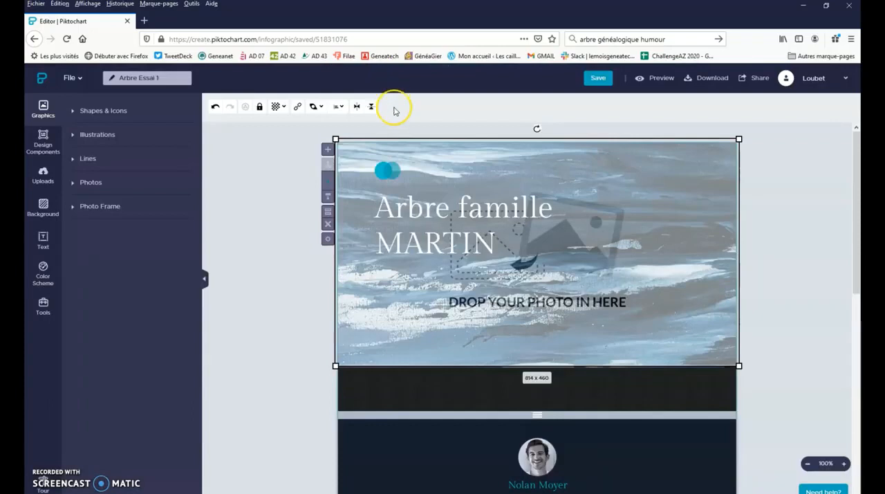
{"action": "right_click", "coordinate": [356, 175]}
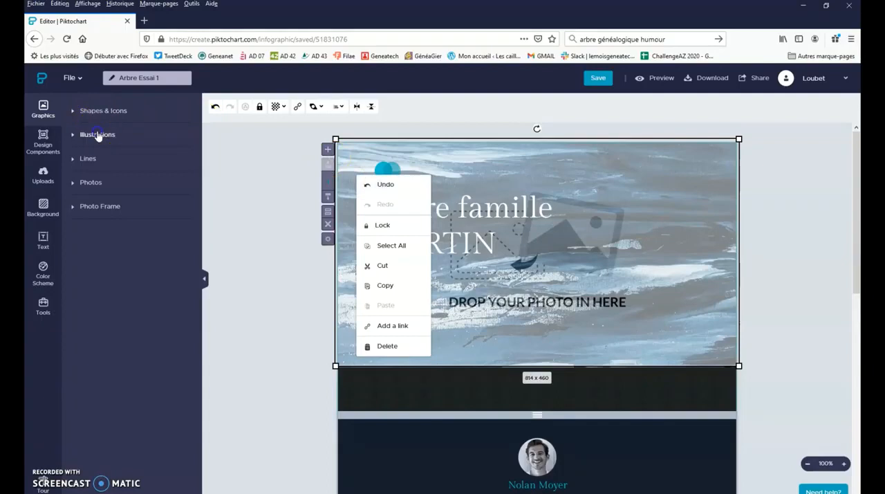
- Insert the photo of a lone tree in a green field and delete the blue painted background photo
{"action": "left_click", "coordinate": [97, 183]}
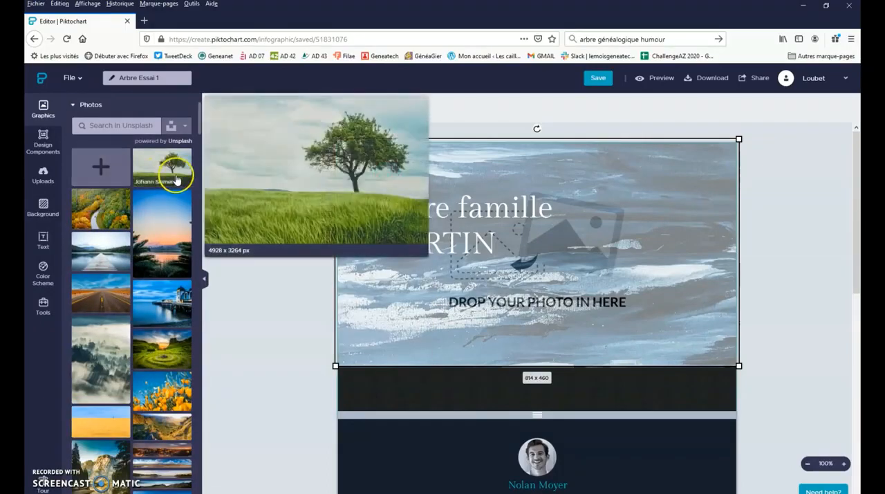
{"action": "left_click", "coordinate": [160, 167]}
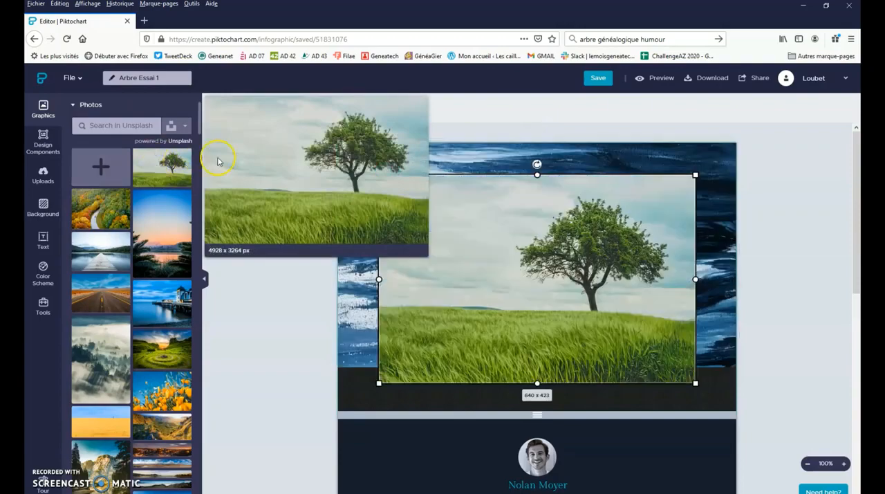
{"action": "left_click", "coordinate": [319, 207]}
{"action": "left_click", "coordinate": [352, 154]}
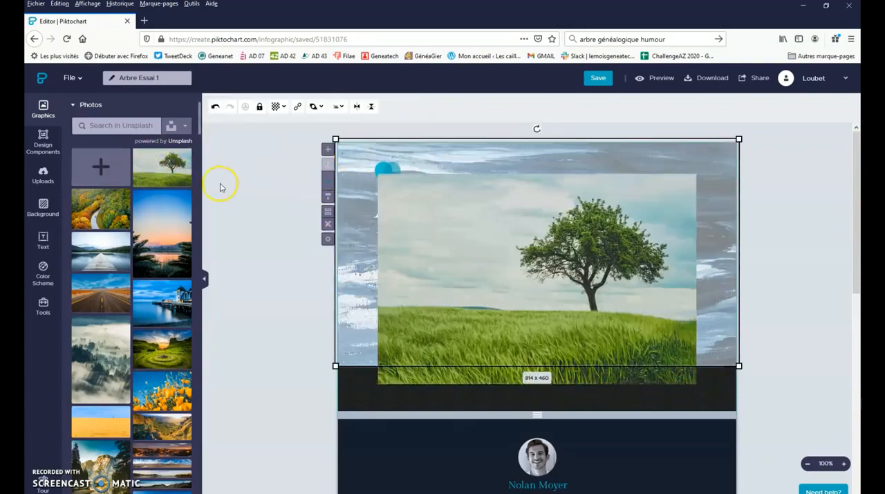
{"action": "key", "text": "Delete"}
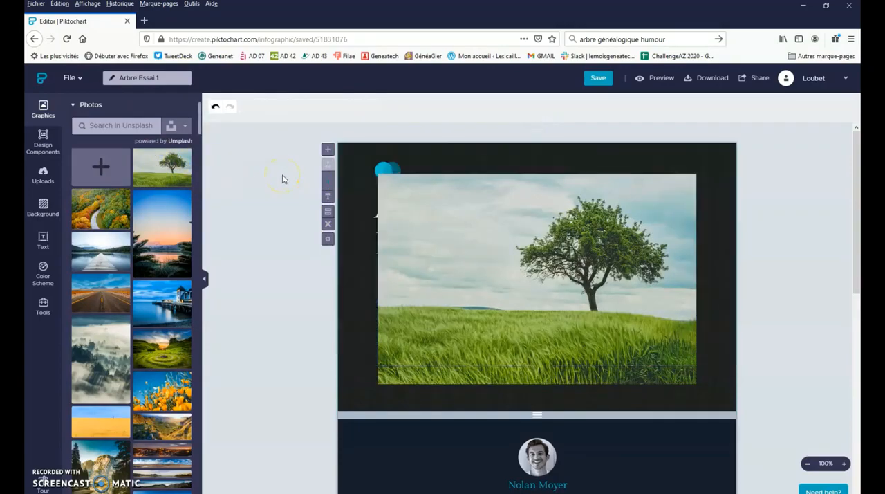
- Align the tree photo with the header's upper-left corner and enlarge it to about 807 x 485 to span the full width
{"action": "left_click", "coordinate": [506, 196]}
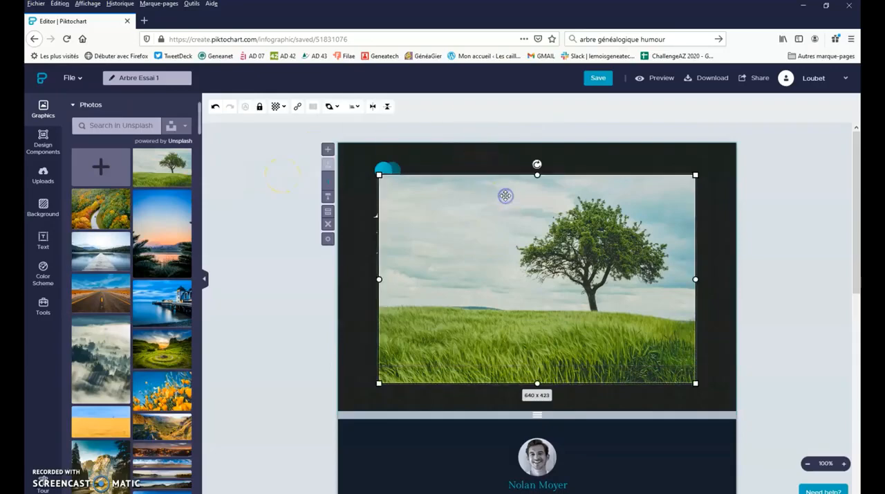
{"action": "right_click", "coordinate": [506, 197]}
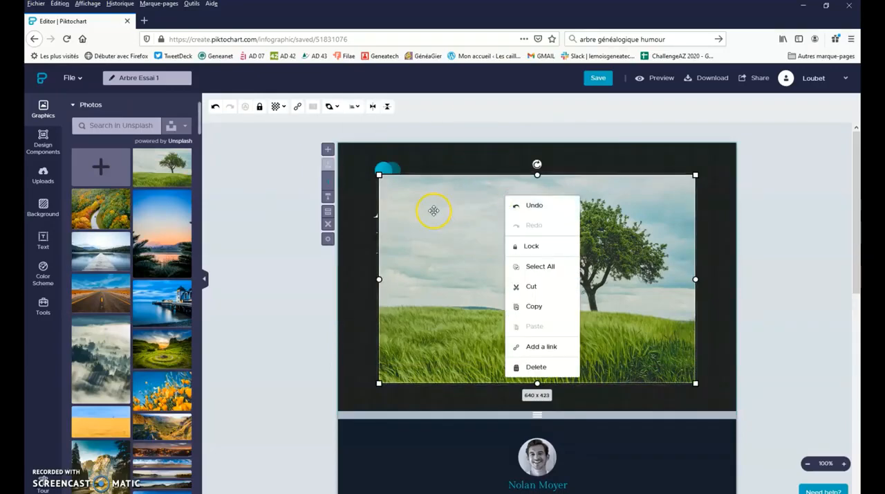
{"action": "left_click_drag", "start_coordinate": [393, 192], "coordinate": [352, 160]}
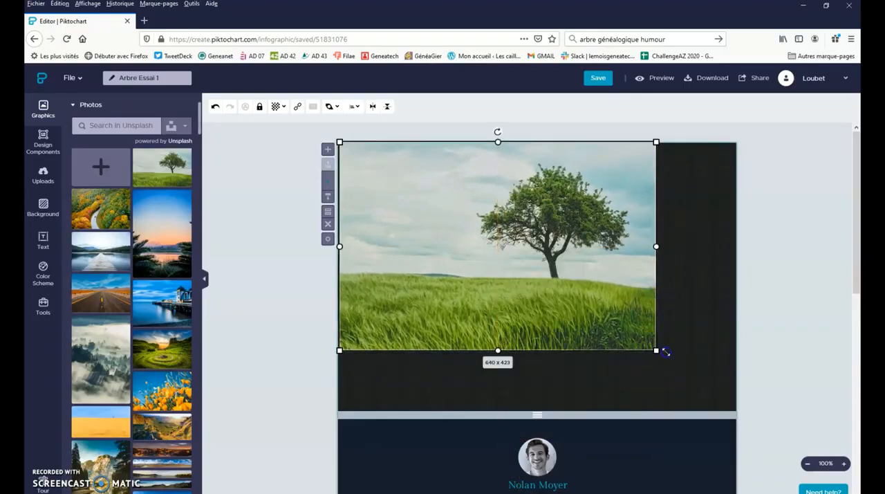
{"action": "left_click_drag", "start_coordinate": [655, 349], "coordinate": [738, 380]}
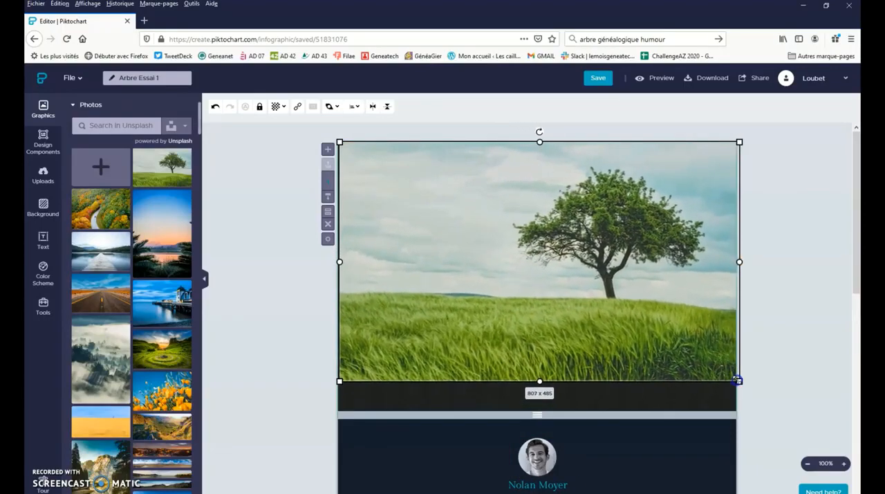
- Shorten the header block to end within the photo's grass area and shift the tree photo slightly upward
{"action": "left_click_drag", "start_coordinate": [538, 414], "coordinate": [536, 316]}
{"action": "left_click_drag", "start_coordinate": [523, 268], "coordinate": [523, 230]}
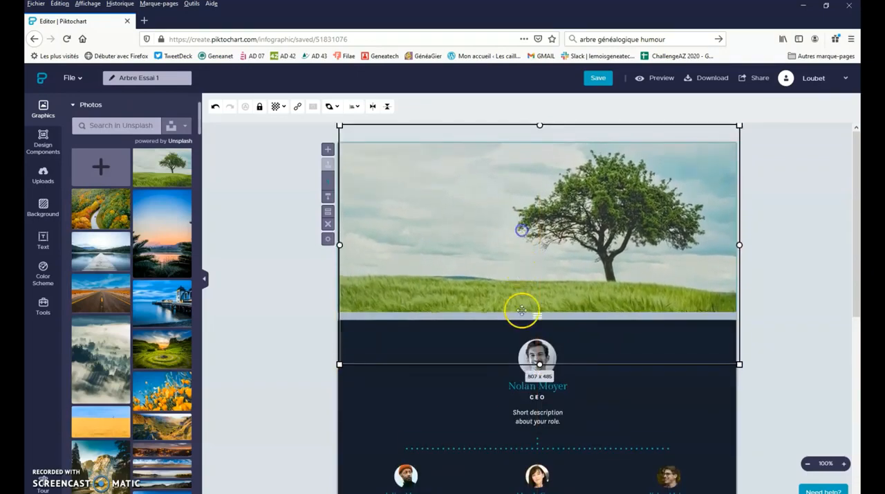
{"action": "left_click", "coordinate": [540, 364]}
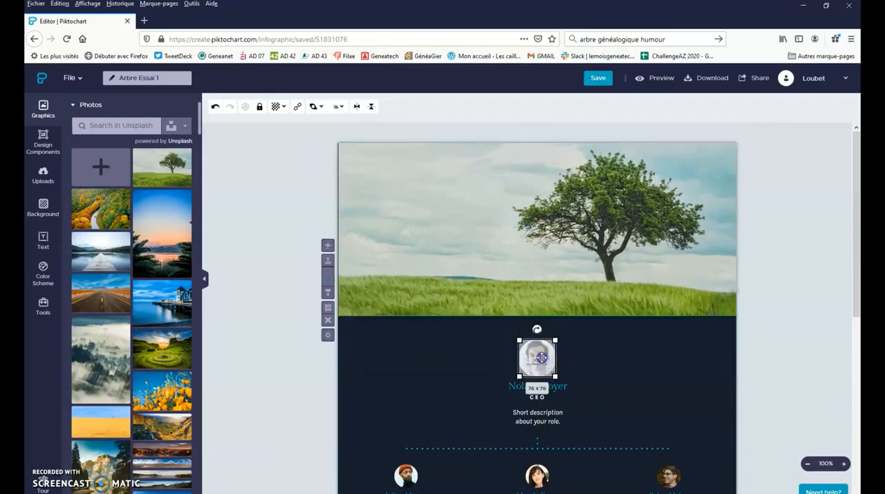
{"action": "left_click", "coordinate": [438, 338]}
{"action": "left_click", "coordinate": [411, 233]}
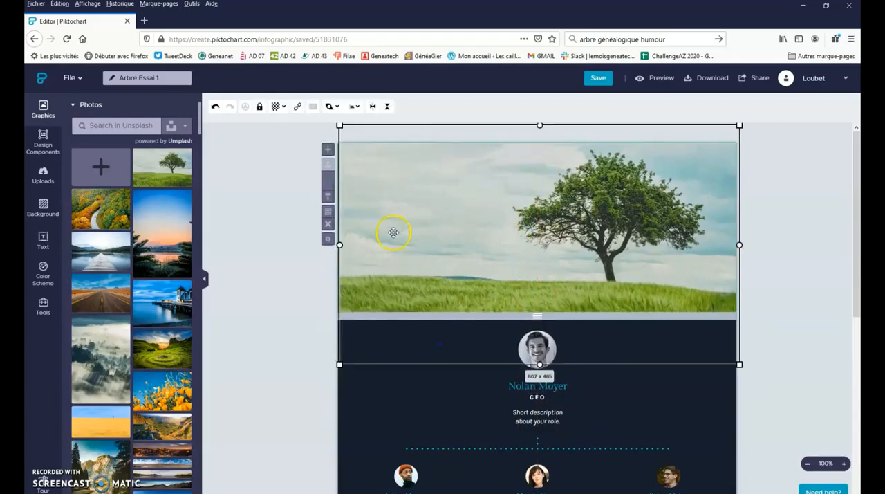
{"action": "left_click", "coordinate": [282, 211]}
{"action": "left_click", "coordinate": [450, 188]}
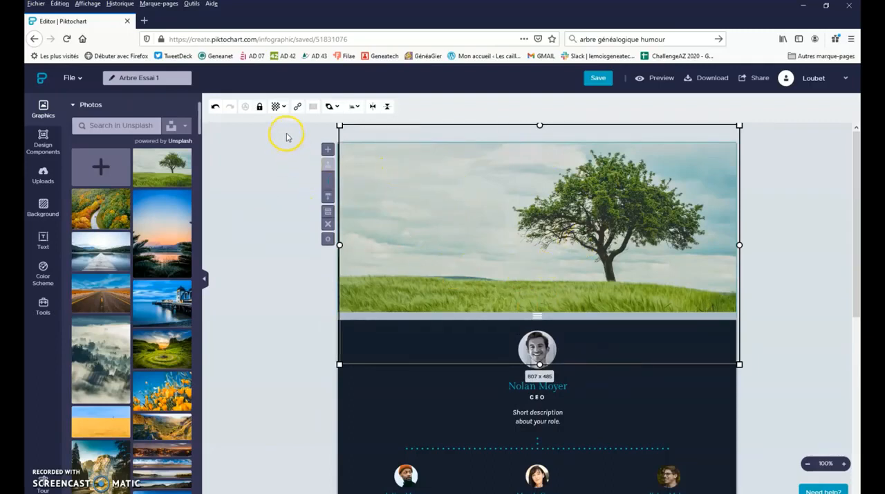
{"action": "right_click", "coordinate": [353, 148]}
{"action": "left_click", "coordinate": [296, 131]}
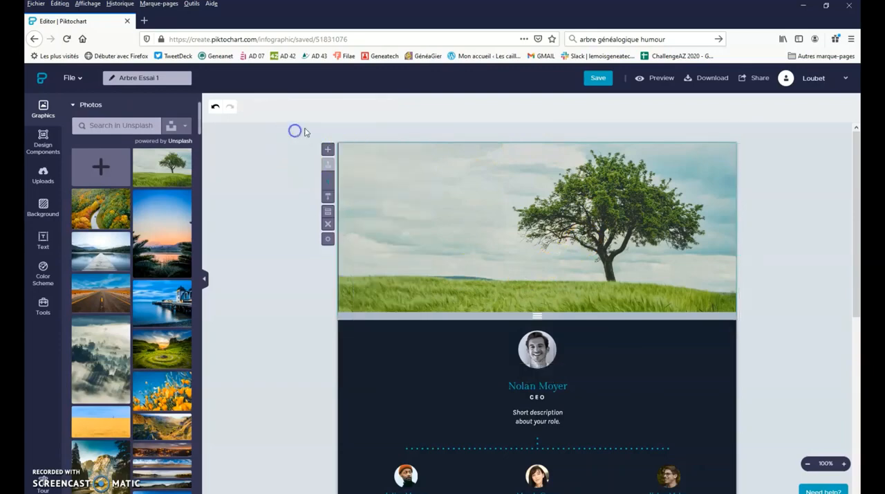
- Send the tree photo backward, and finally all the way to the back, behind the header's title and circles
{"action": "left_click", "coordinate": [383, 157]}
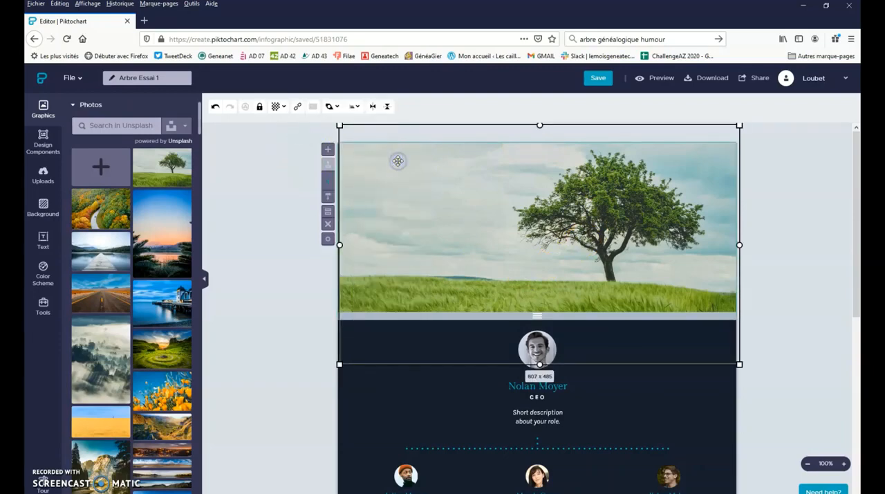
{"action": "left_click", "coordinate": [334, 107]}
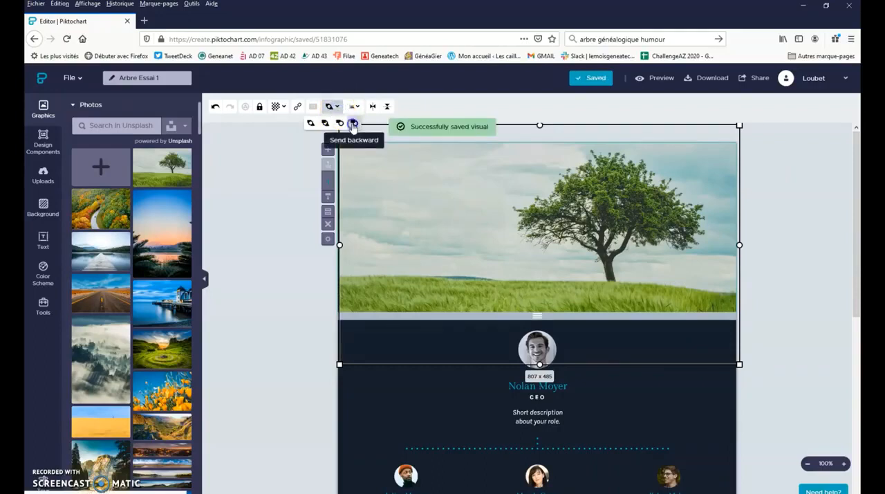
{"action": "left_click", "coordinate": [352, 124]}
{"action": "left_click", "coordinate": [385, 169]}
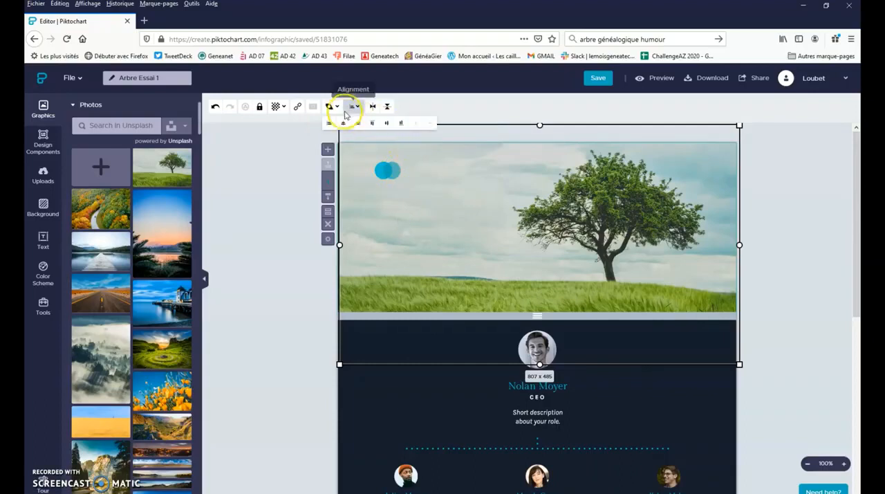
{"action": "left_click", "coordinate": [332, 107]}
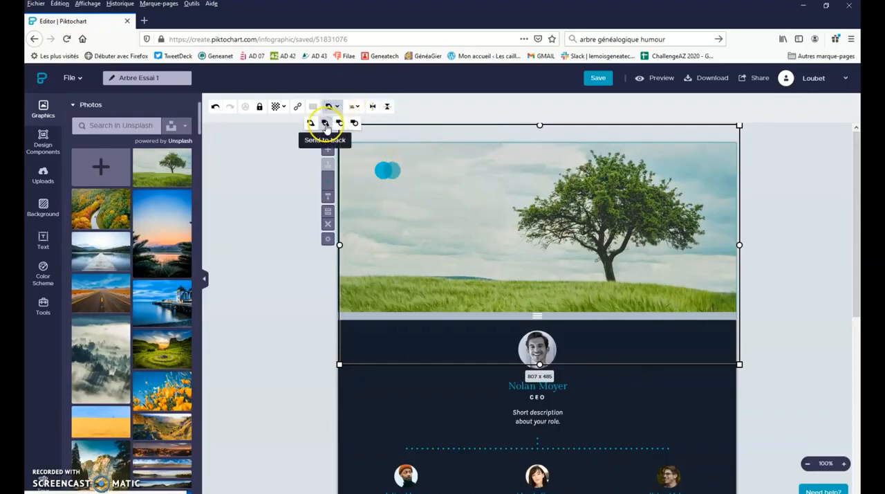
{"action": "left_click", "coordinate": [325, 123]}
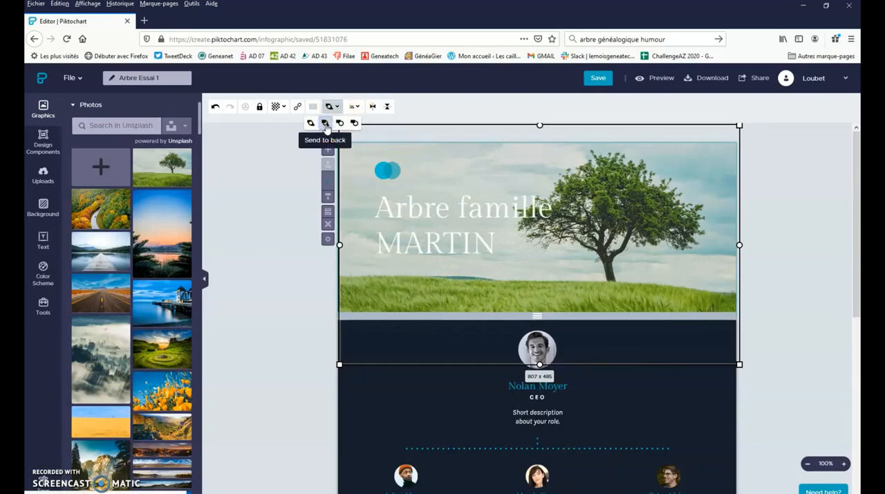
- Move the title against the header's left edge and color all of its text dark purple (#371A4A)
{"action": "left_click", "coordinate": [447, 222]}
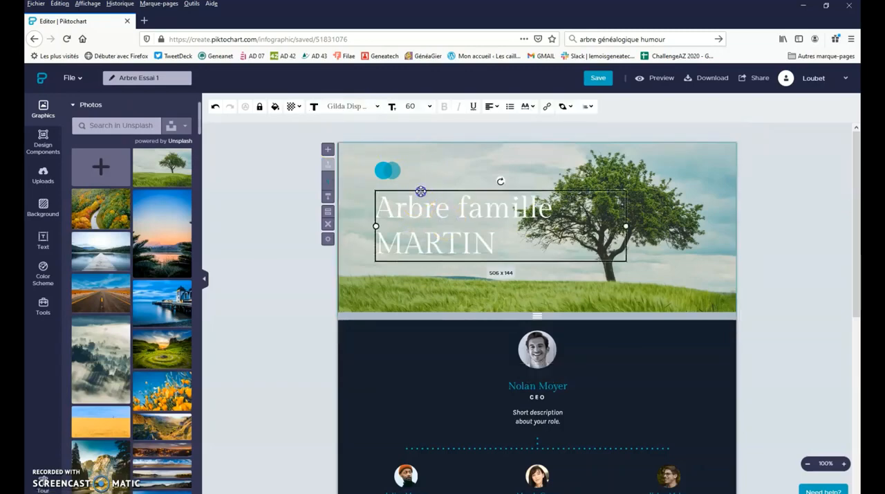
{"action": "left_click_drag", "start_coordinate": [421, 191], "coordinate": [385, 199]}
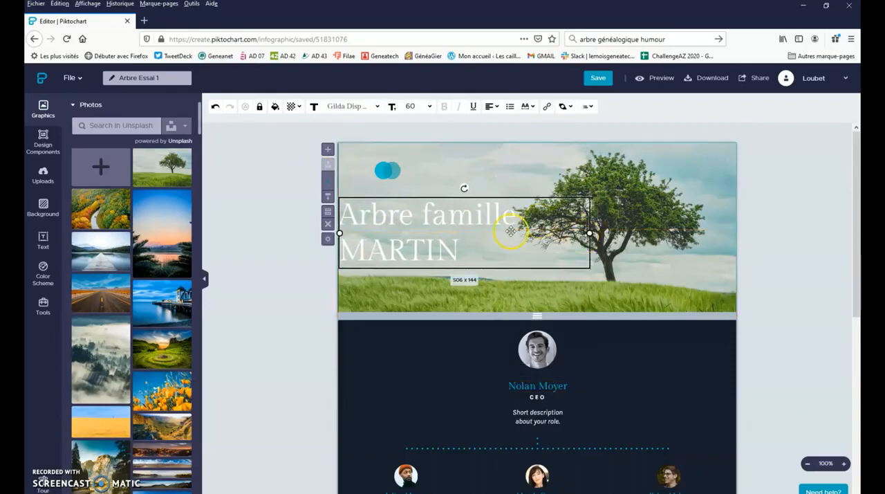
{"action": "left_click", "coordinate": [439, 217]}
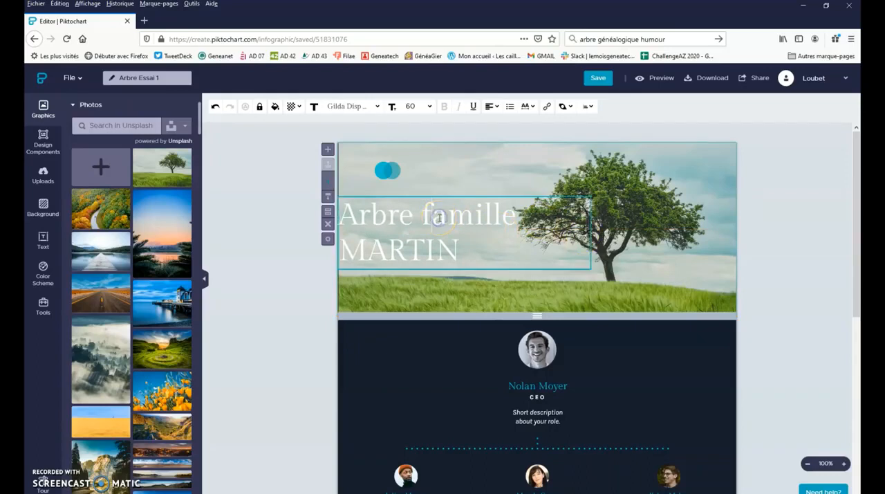
{"action": "left_click_drag", "start_coordinate": [463, 249], "coordinate": [339, 210]}
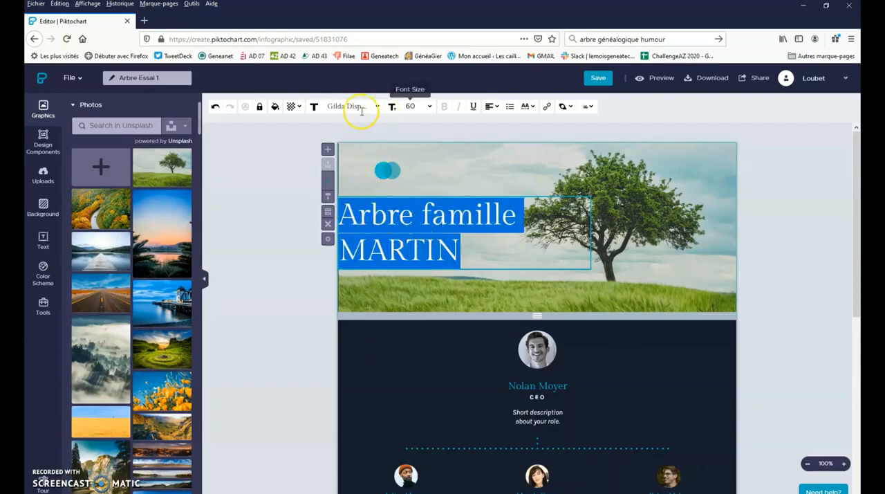
{"action": "left_click", "coordinate": [277, 111]}
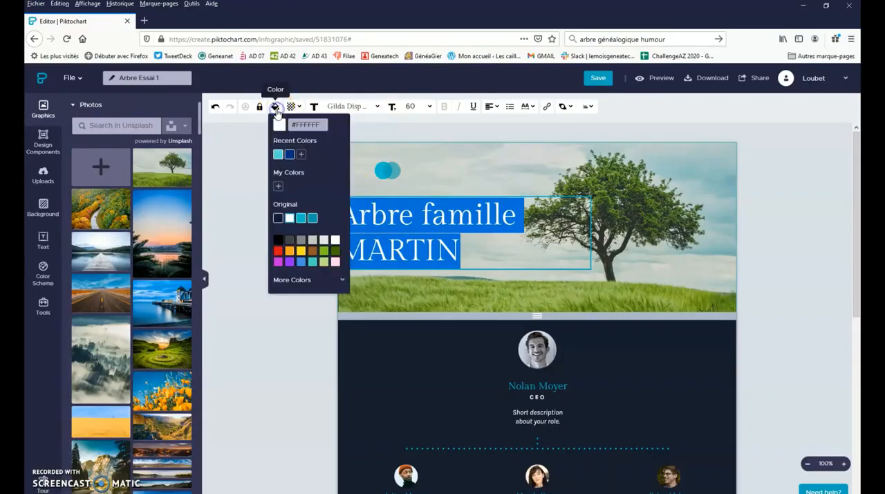
{"action": "left_click", "coordinate": [320, 125]}
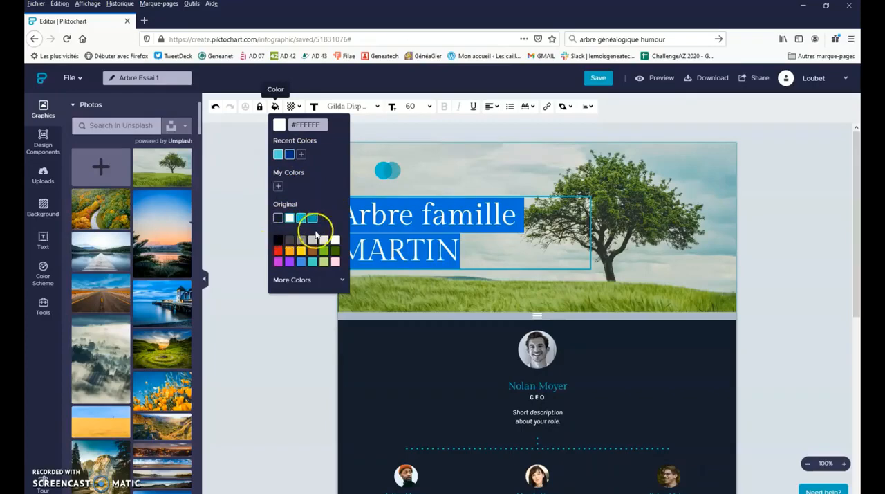
{"action": "left_click", "coordinate": [342, 280]}
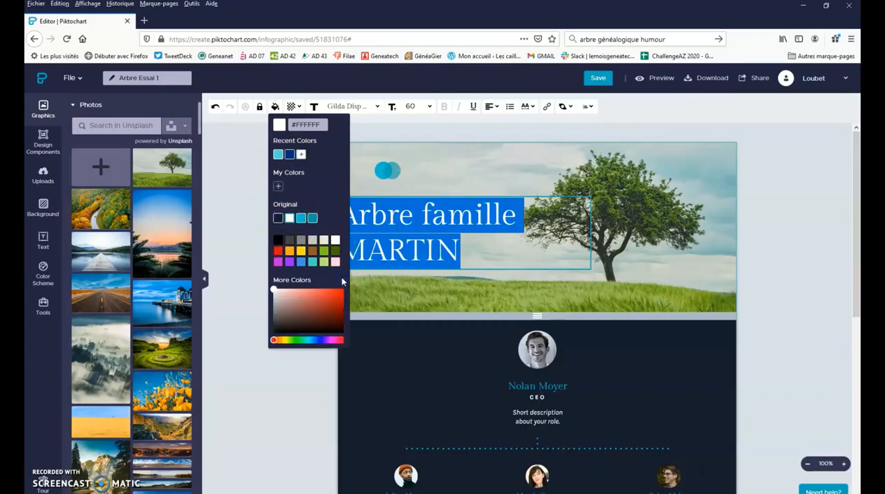
{"action": "left_click", "coordinate": [328, 340]}
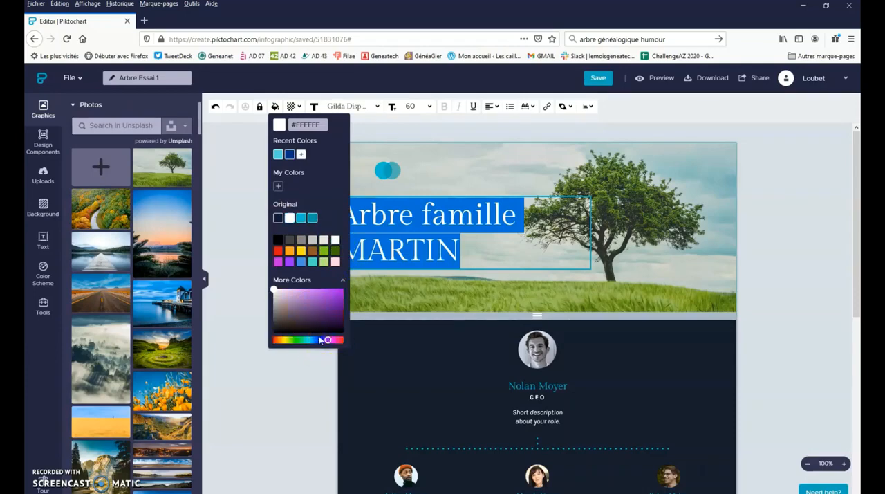
{"action": "left_click", "coordinate": [319, 320]}
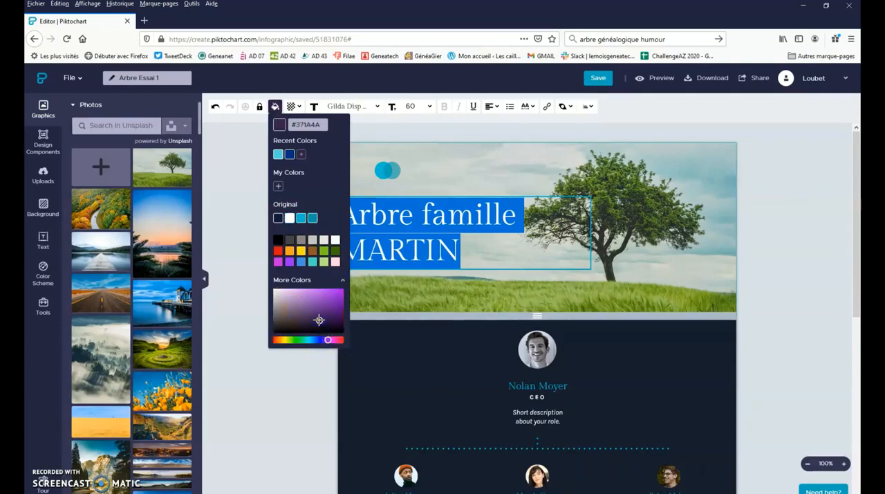
{"action": "left_click", "coordinate": [239, 223]}
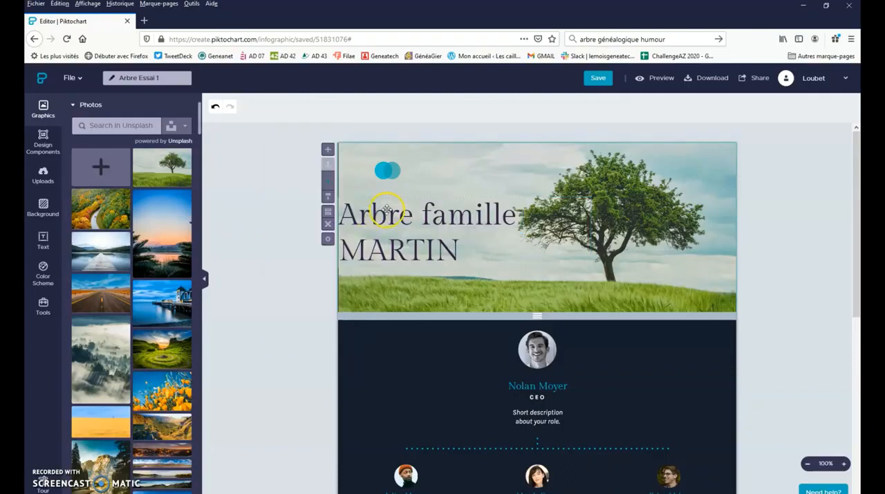
- Try Gabriela as the title's font, and settle on Handlee for the whole title
{"action": "left_click", "coordinate": [453, 248]}
{"action": "left_click_drag", "start_coordinate": [463, 250], "coordinate": [339, 213]}
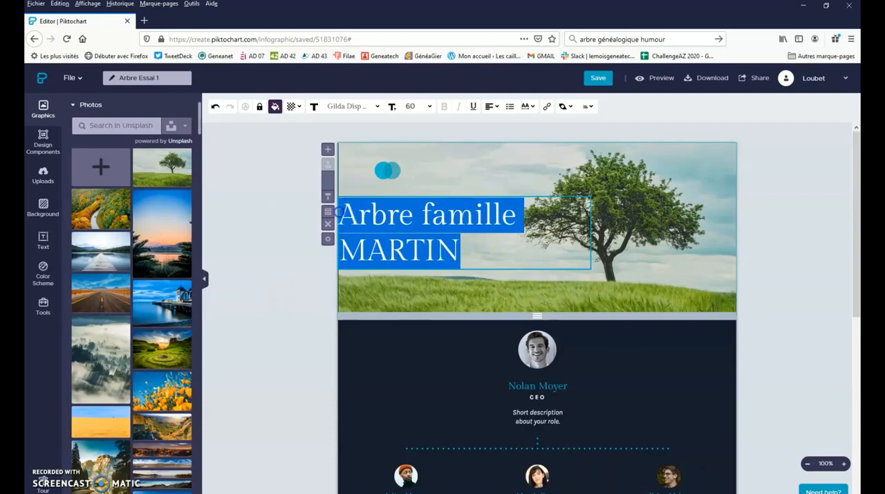
{"action": "left_click", "coordinate": [378, 107]}
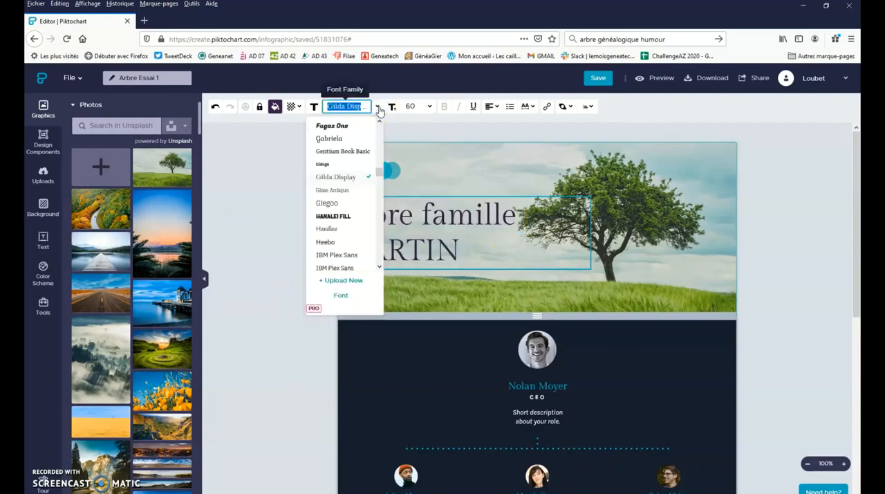
{"action": "left_click", "coordinate": [330, 140]}
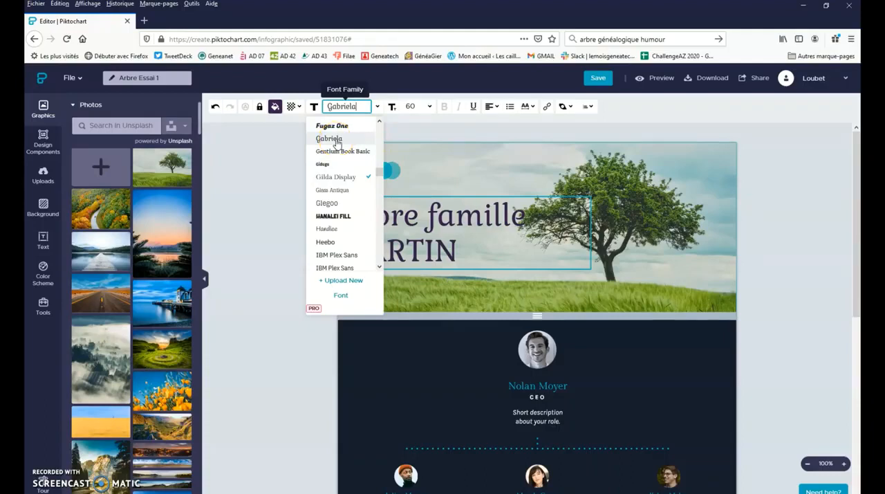
{"action": "left_click", "coordinate": [327, 231]}
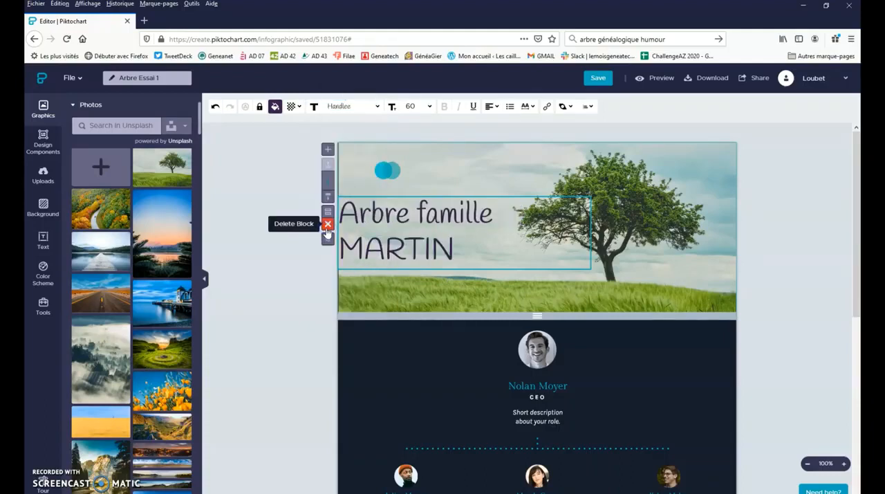
{"action": "left_click", "coordinate": [277, 179]}
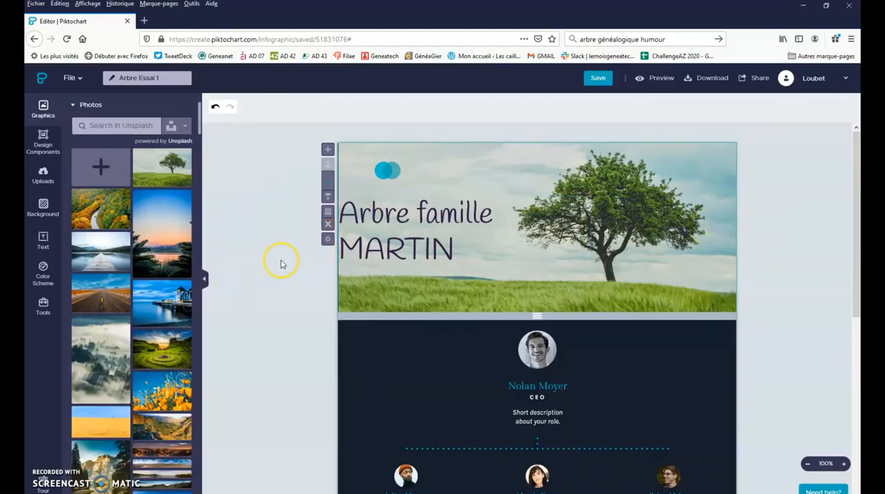
- Delete the paler circle of the overlapping pair above the title, keeping the bright blue one
{"action": "left_click", "coordinate": [387, 170]}
{"action": "left_click", "coordinate": [428, 106]}
{"action": "left_click", "coordinate": [164, 155]}
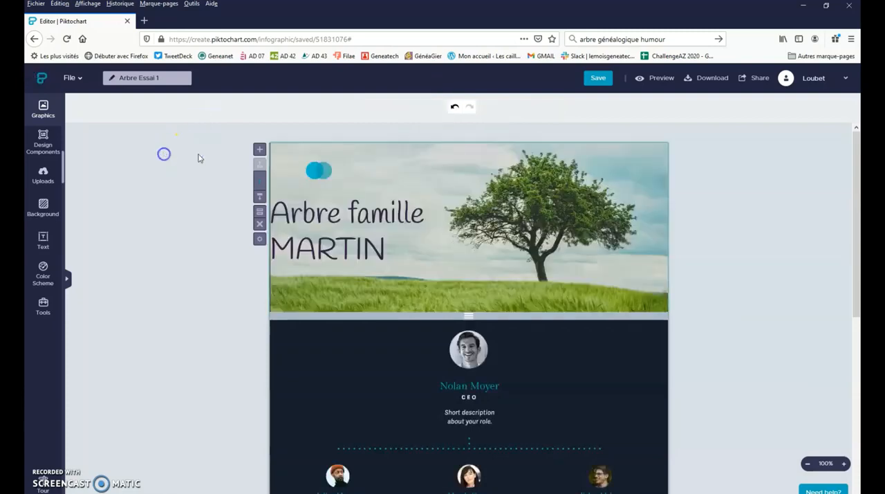
{"action": "left_click", "coordinate": [311, 168]}
{"action": "left_click", "coordinate": [312, 168]}
{"action": "double_click", "coordinate": [321, 168]}
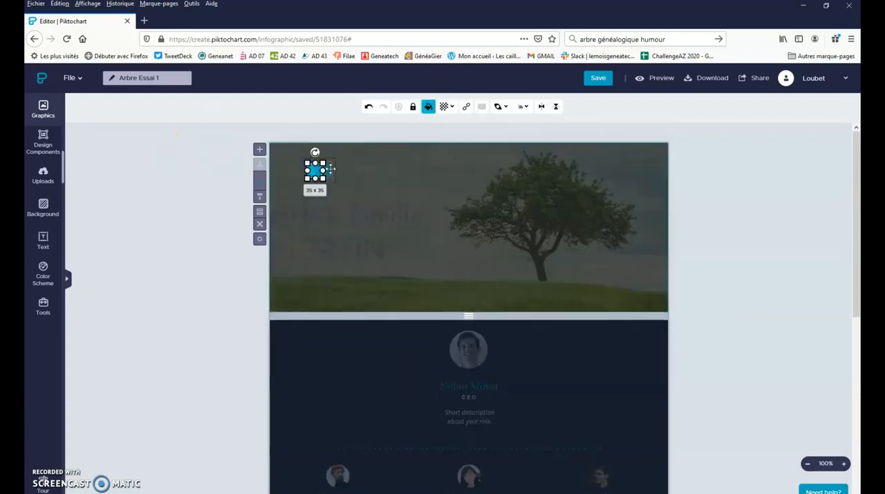
{"action": "left_click_drag", "start_coordinate": [331, 167], "coordinate": [339, 167]}
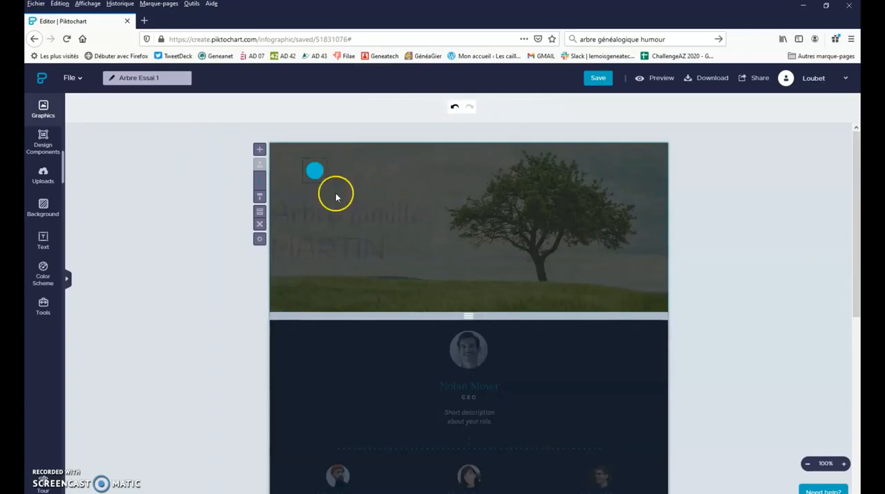
{"action": "left_click", "coordinate": [196, 188]}
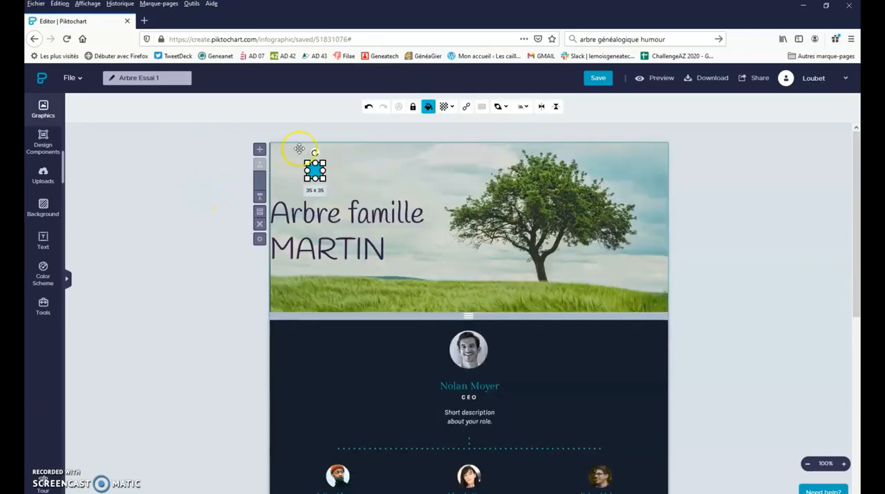
- Lower the opacity of the remaining blue circle above the title to 63%
{"action": "left_click", "coordinate": [446, 106]}
{"action": "left_click_drag", "start_coordinate": [456, 125], "coordinate": [438, 128]}
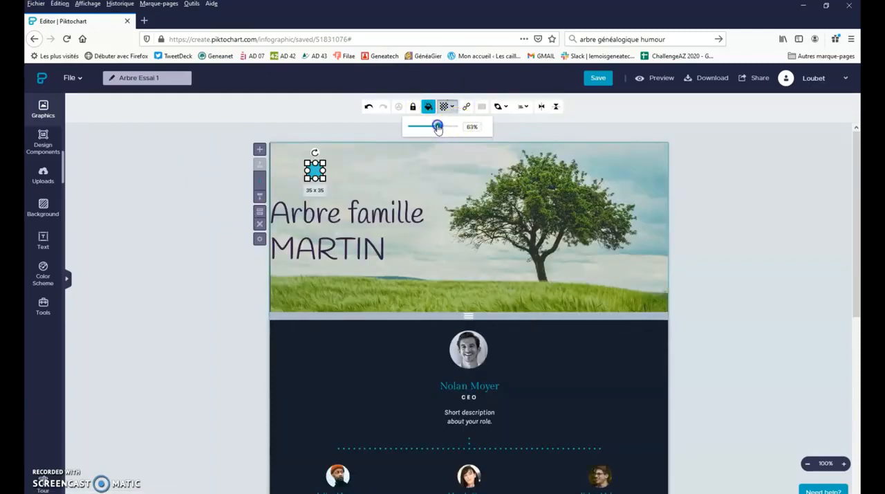
{"action": "left_click", "coordinate": [208, 145]}
{"action": "left_click", "coordinate": [280, 147]}
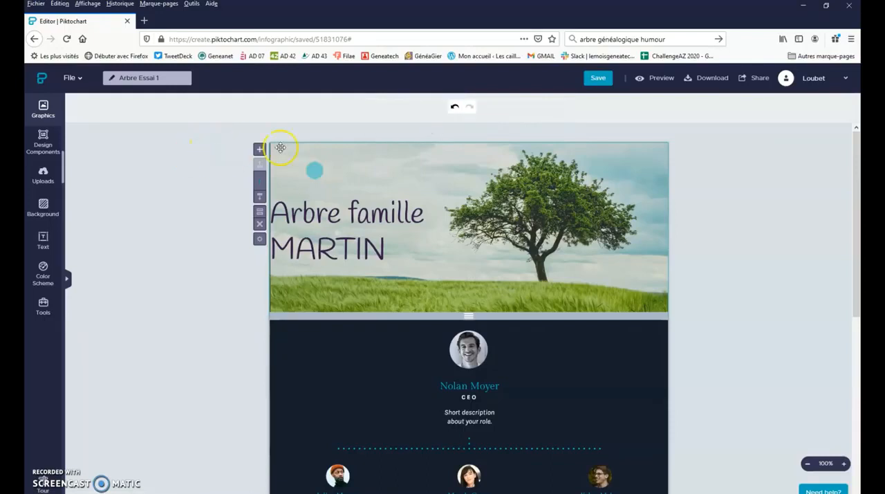
- Delete the remaining blue circle above the title
{"action": "left_click", "coordinate": [314, 170]}
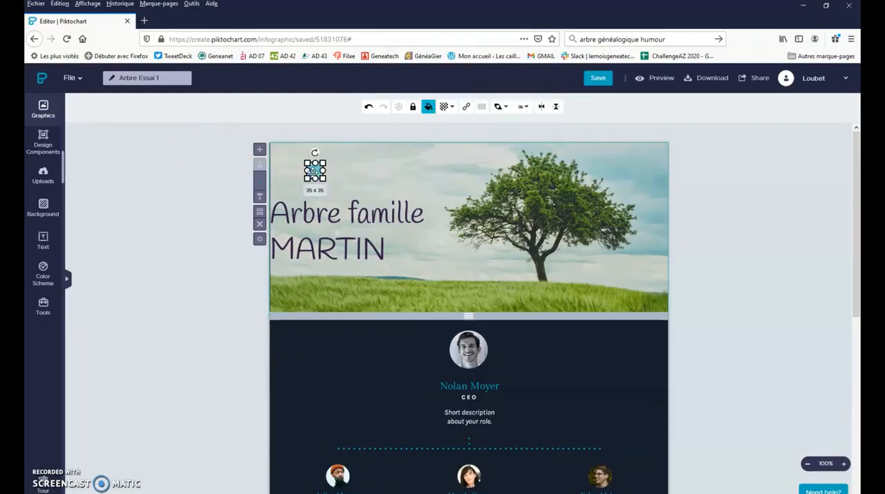
{"action": "key", "text": "Delete"}
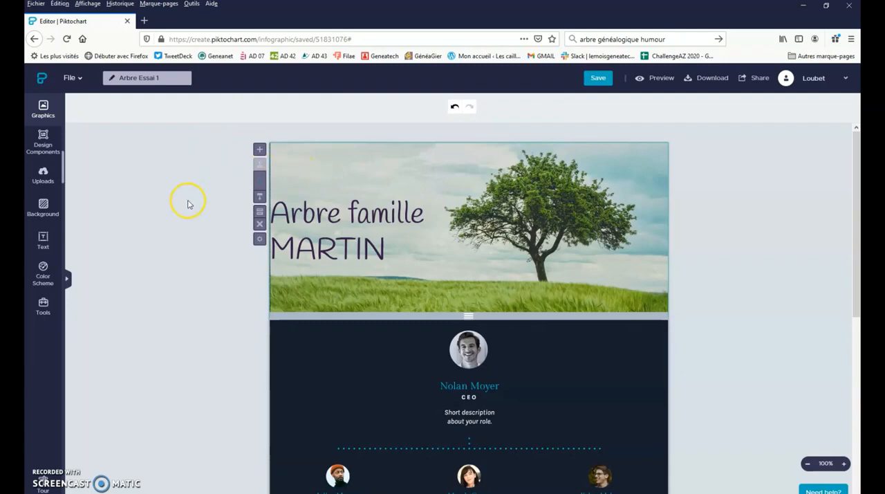
- Place the title in the header's upper-left area with its two lines centered, and save the visual
{"action": "left_click", "coordinate": [336, 212]}
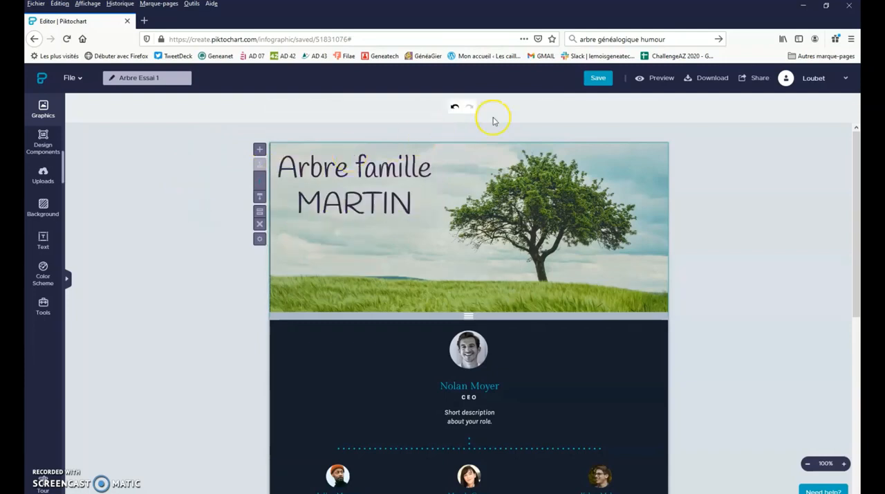
{"action": "left_click", "coordinate": [599, 78]}
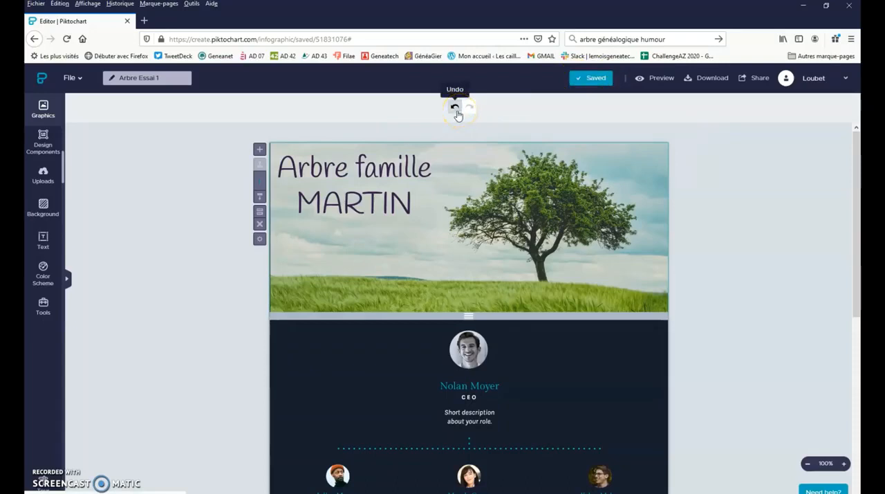
- Undo the centering of the title text
{"action": "left_click", "coordinate": [453, 110]}
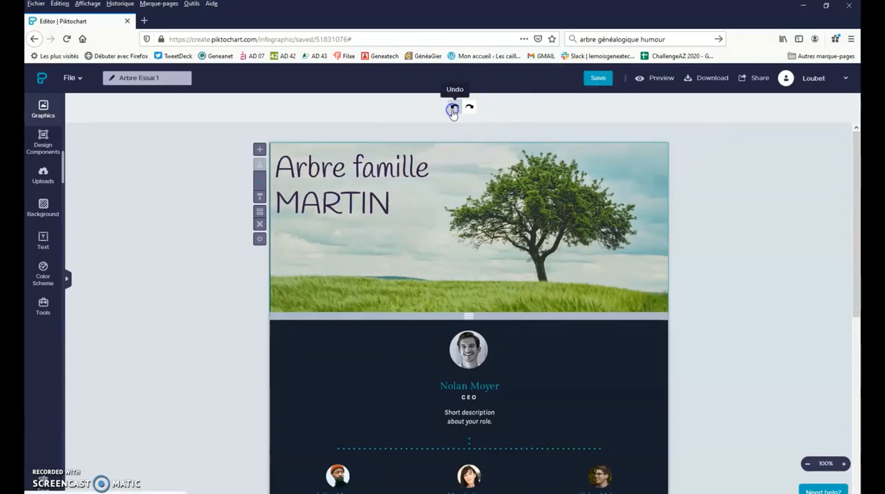
- Redo the centering of the title text
{"action": "left_click", "coordinate": [412, 156]}
{"action": "left_click", "coordinate": [329, 206]}
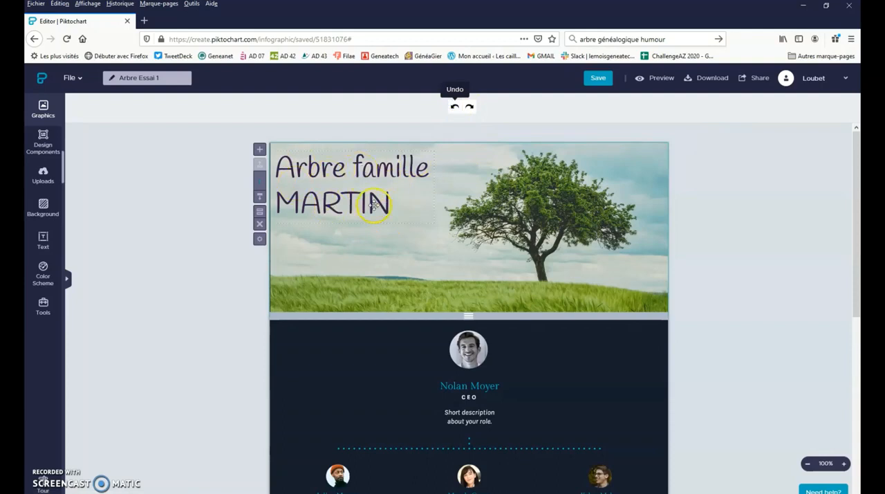
{"action": "left_click", "coordinate": [469, 109]}
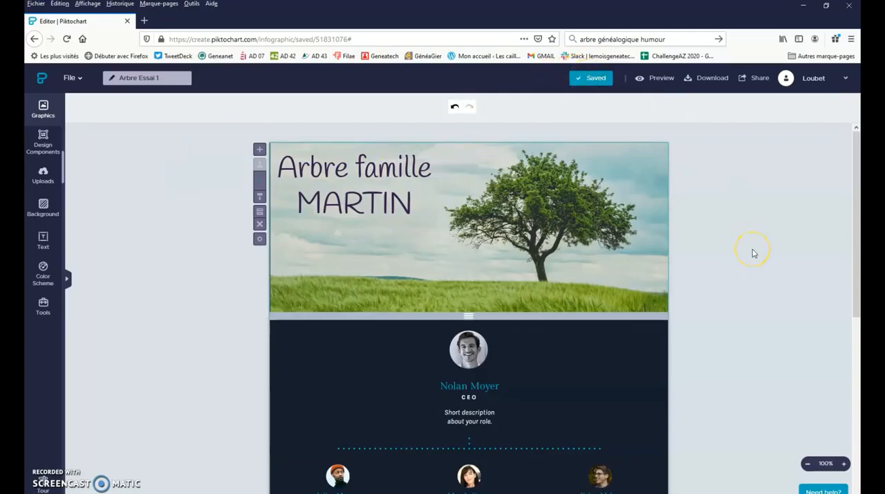
- Preview the whole infographic and return to editing
{"action": "left_click", "coordinate": [656, 88]}
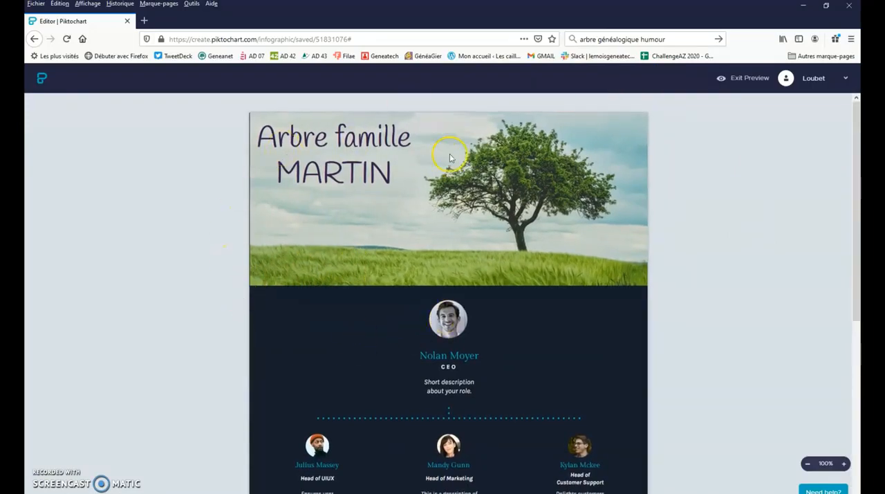
{"action": "scroll", "coordinate": [466, 272], "scroll_direction": "down", "scroll_amount": 3}
{"action": "scroll", "coordinate": [468, 275], "scroll_direction": "up", "scroll_amount": 3}
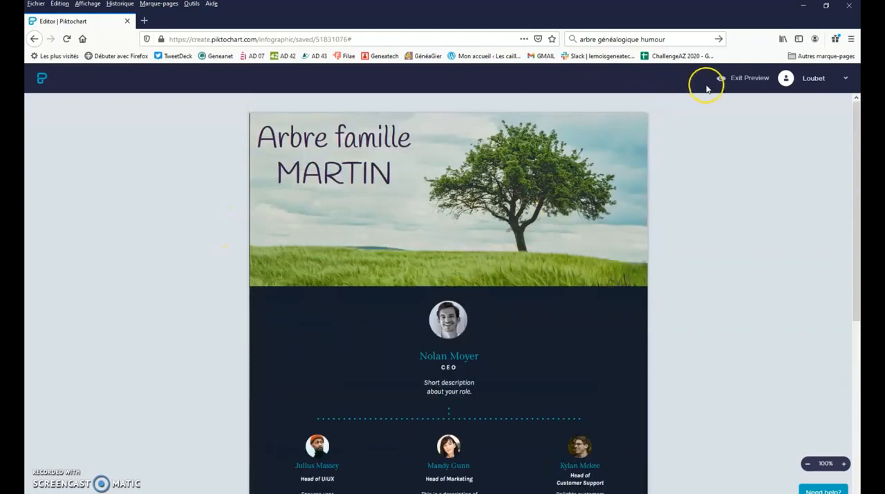
{"action": "left_click", "coordinate": [743, 81]}
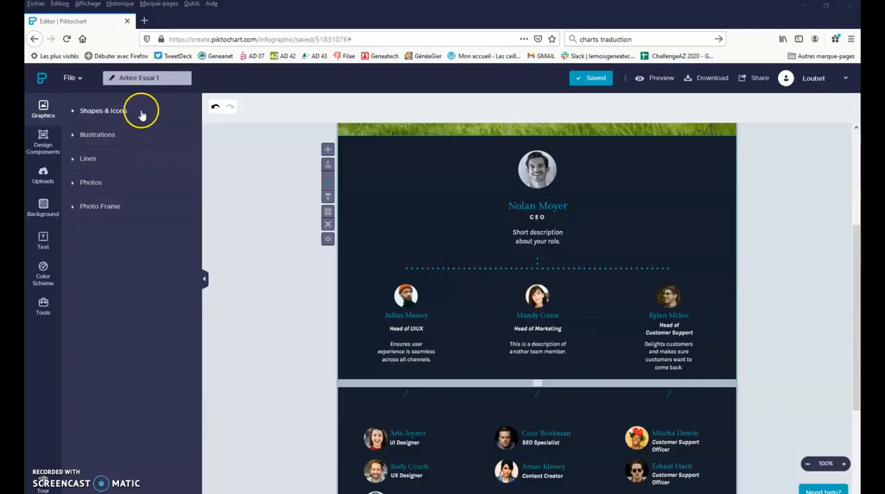
- Search the shapes and icons library for "teacher"
{"action": "left_click", "coordinate": [142, 113]}
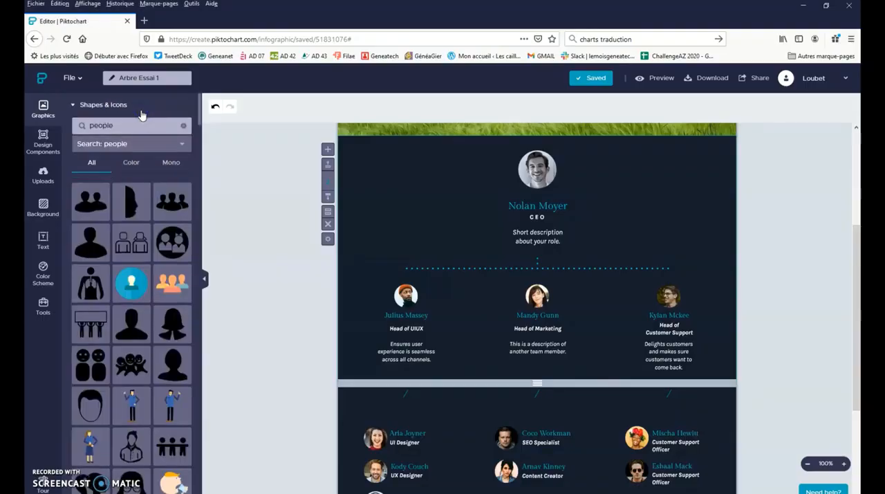
{"action": "double_click", "coordinate": [140, 127]}
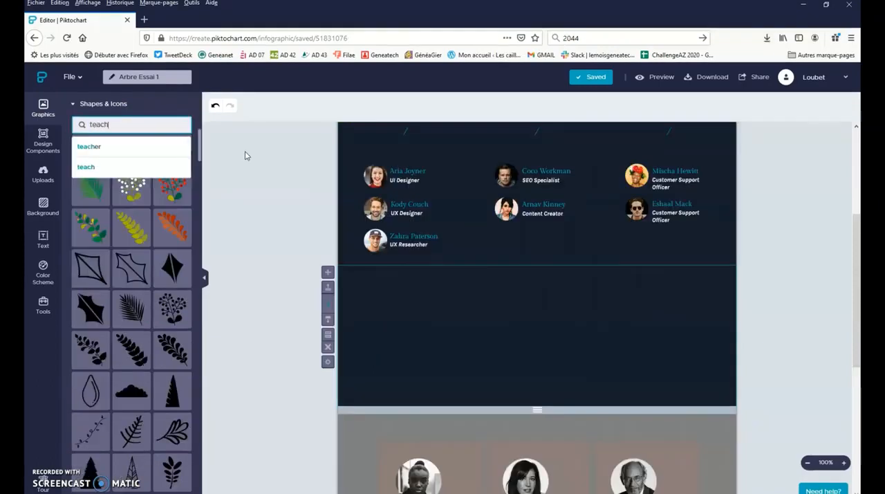
{"action": "type", "text": "ers"}
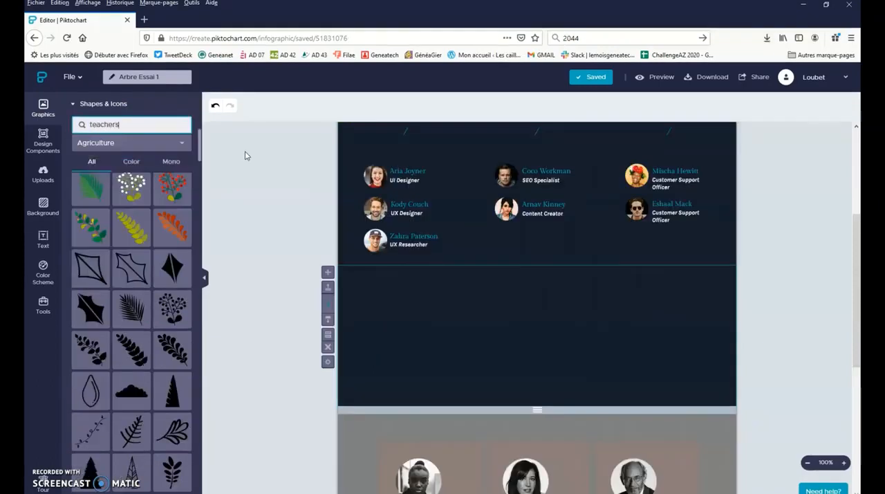
{"action": "key", "text": "BackSpace"}
{"action": "key", "text": "Return"}
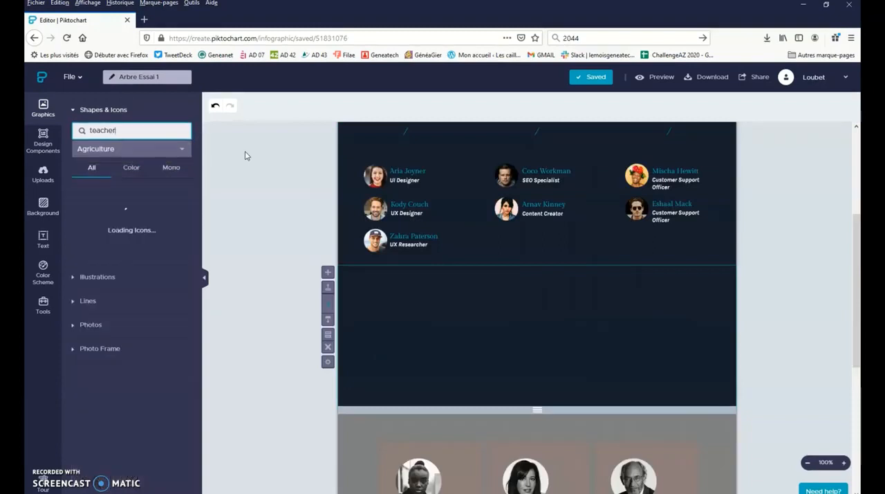
- Add the outlined male and female teacher-with-board icons side by side in the empty dark block below the team members
{"action": "scroll", "coordinate": [154, 276], "scroll_direction": "down", "scroll_amount": 1}
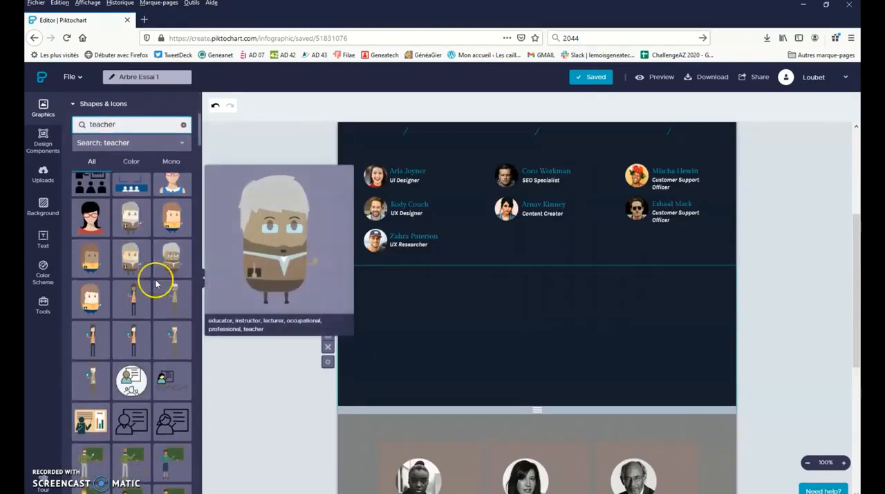
{"action": "scroll", "coordinate": [154, 275], "scroll_direction": "up", "scroll_amount": 1}
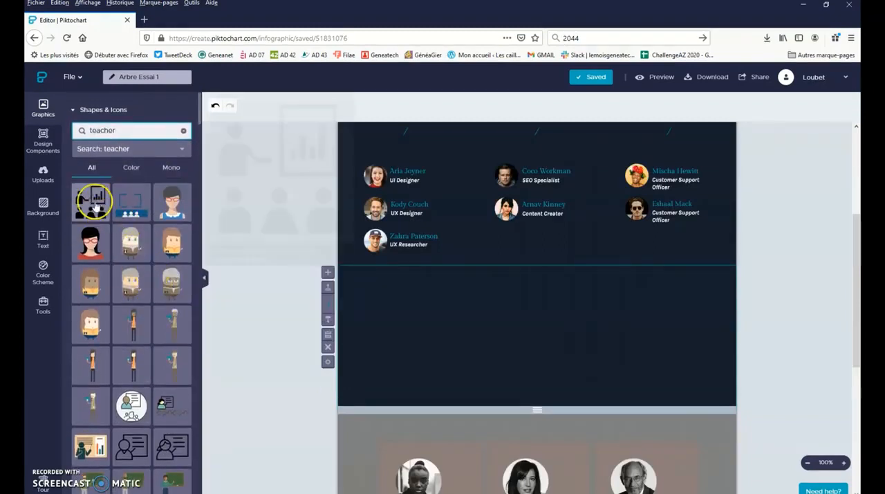
{"action": "scroll", "coordinate": [138, 377], "scroll_direction": "down", "scroll_amount": 3}
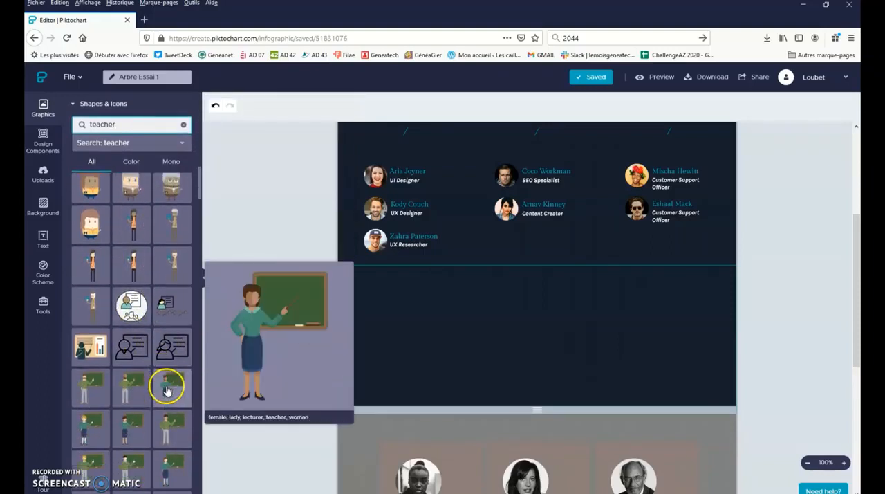
{"action": "left_click", "coordinate": [145, 344]}
{"action": "left_click_drag", "start_coordinate": [546, 334], "coordinate": [378, 330]}
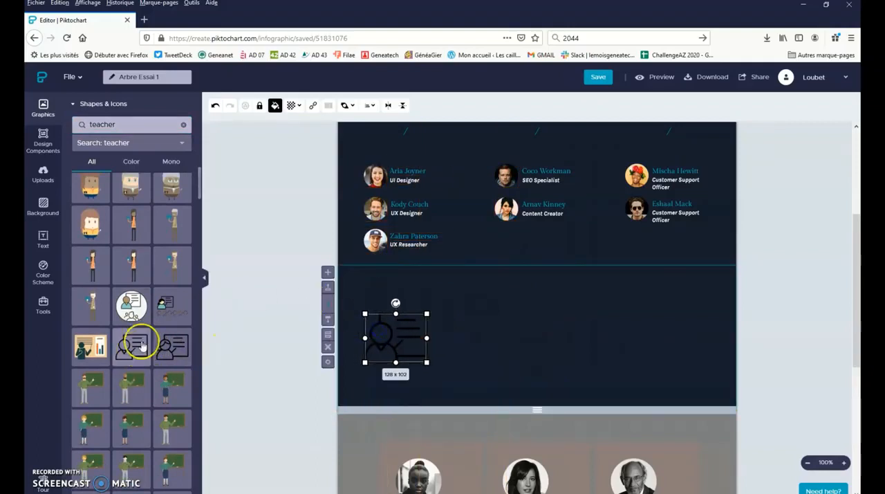
{"action": "left_click_drag", "start_coordinate": [171, 350], "coordinate": [515, 335]}
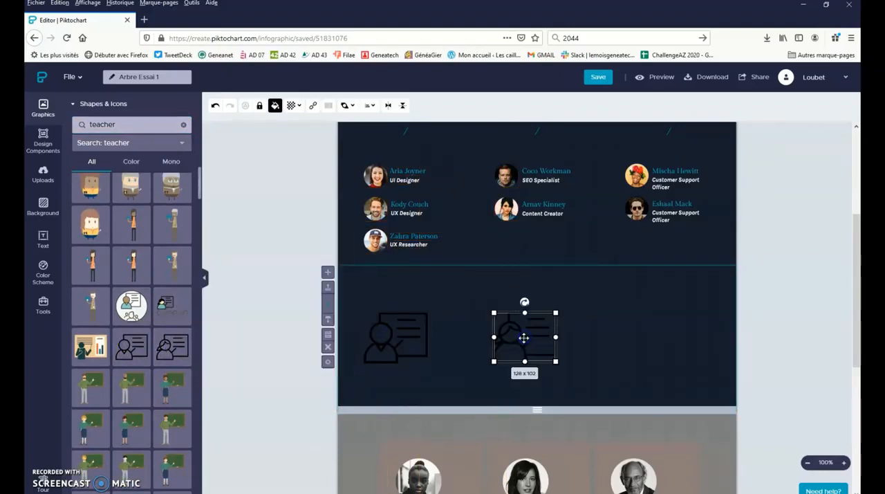
- Recolor the female teacher icon white
{"action": "mouse_move", "coordinate": [119, 201]}
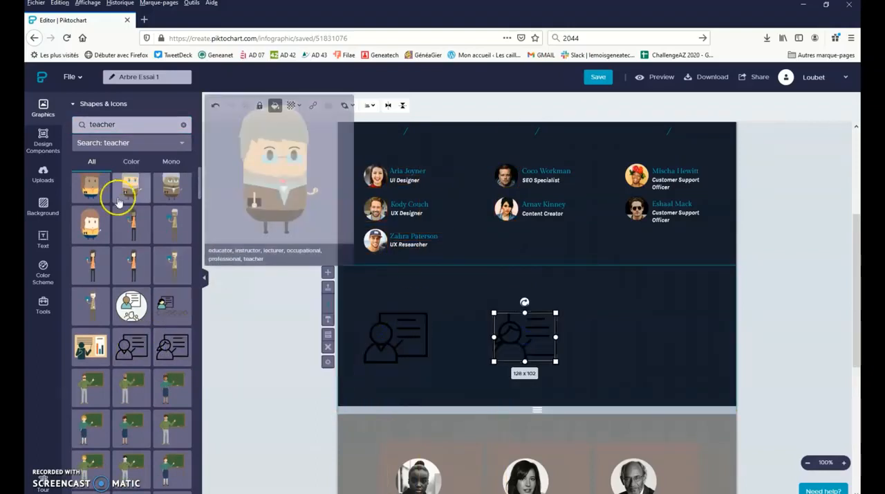
{"action": "left_click", "coordinate": [274, 106]}
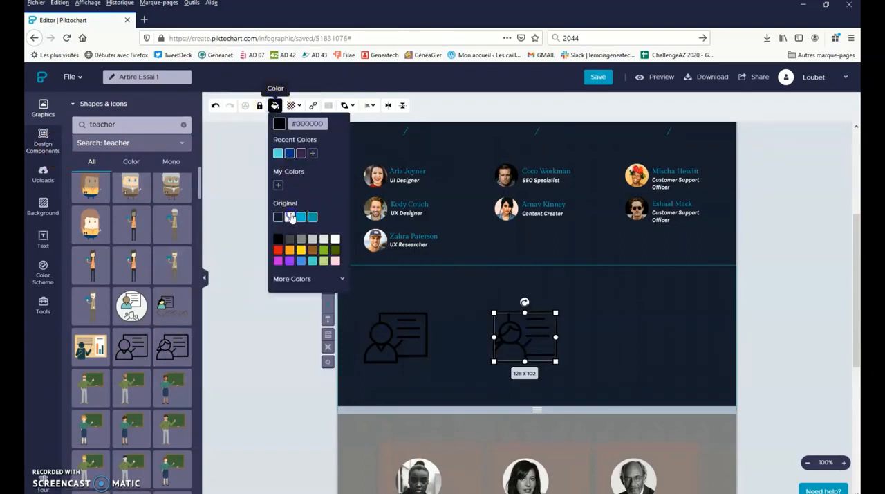
{"action": "left_click", "coordinate": [289, 217]}
- Recolor the male teacher icon, trying white before settling on purple
{"action": "left_click", "coordinate": [400, 325]}
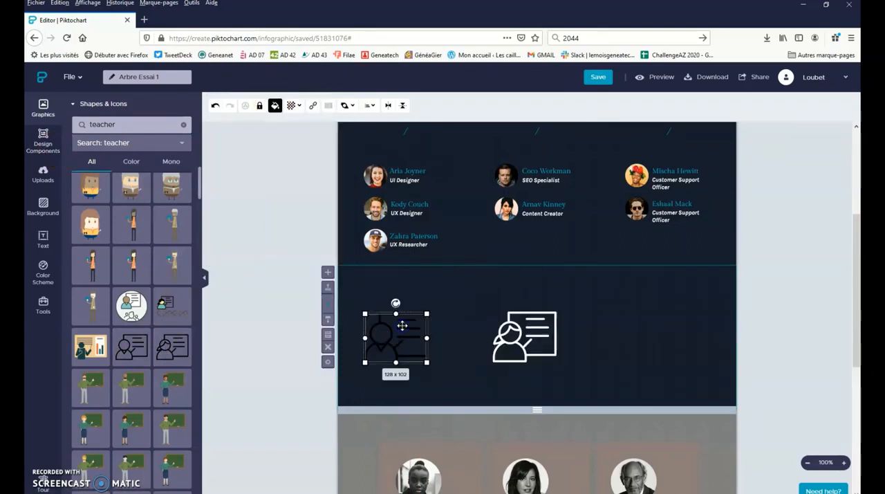
{"action": "left_click", "coordinate": [275, 105]}
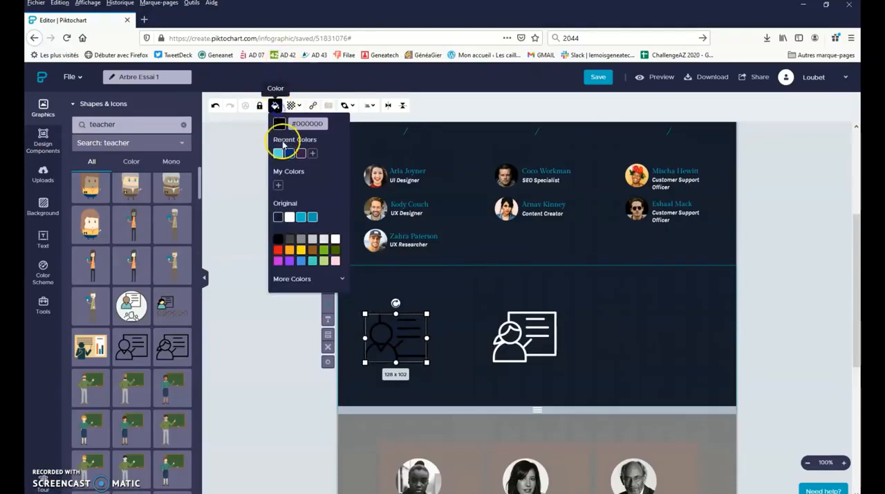
{"action": "left_click", "coordinate": [290, 218]}
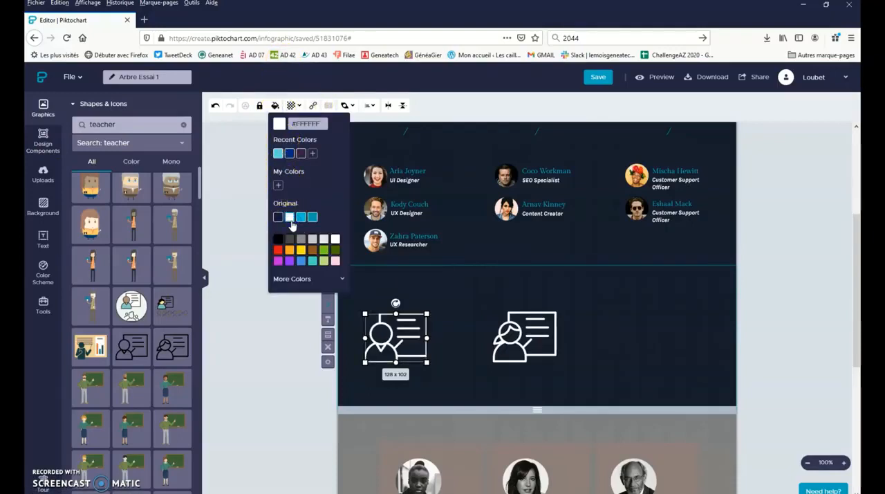
{"action": "left_click", "coordinate": [289, 261]}
{"action": "left_click", "coordinate": [439, 294]}
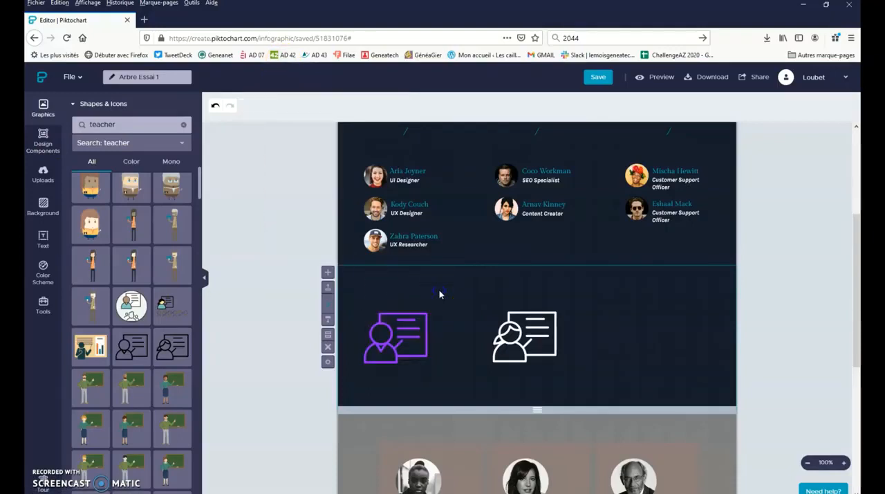
- Lower the opacity of the purple teacher icon to about 85%
{"action": "left_click", "coordinate": [411, 324]}
{"action": "left_click", "coordinate": [292, 105]}
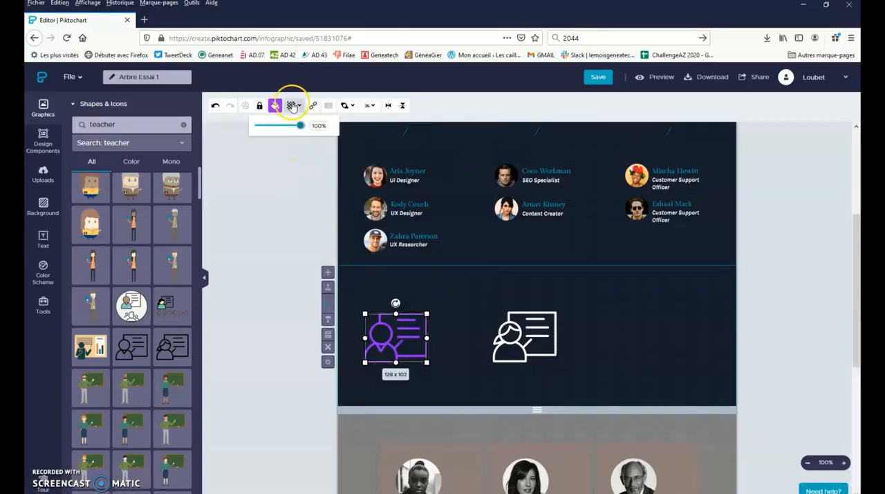
{"action": "left_click_drag", "start_coordinate": [301, 129], "coordinate": [282, 129]}
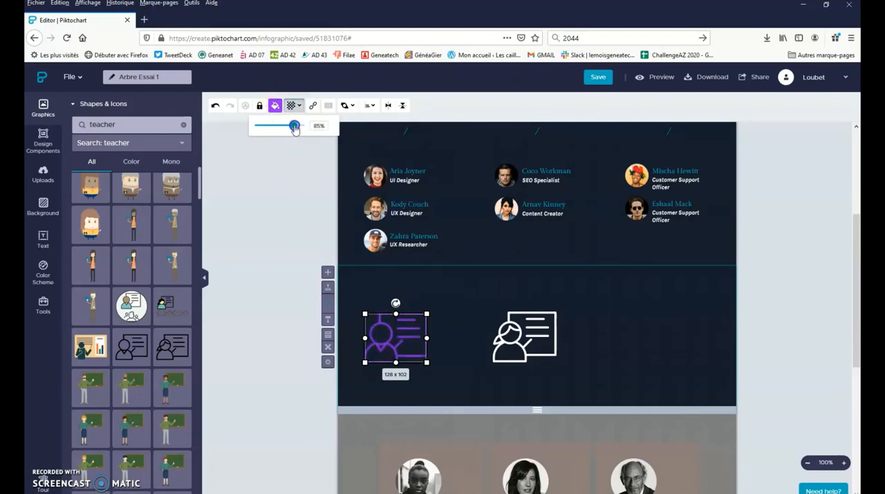
{"action": "left_click", "coordinate": [310, 199]}
- Examine the stacking-order options for the purple teacher icon
{"action": "left_click", "coordinate": [397, 341]}
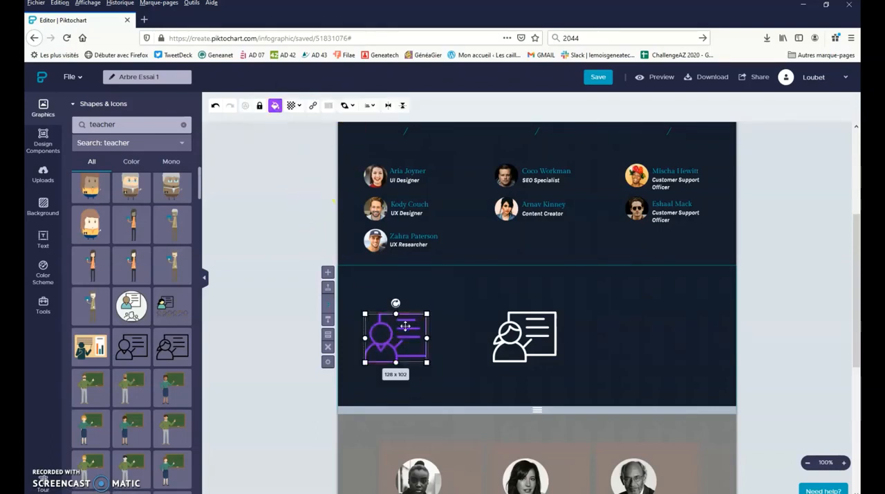
{"action": "left_click", "coordinate": [354, 107]}
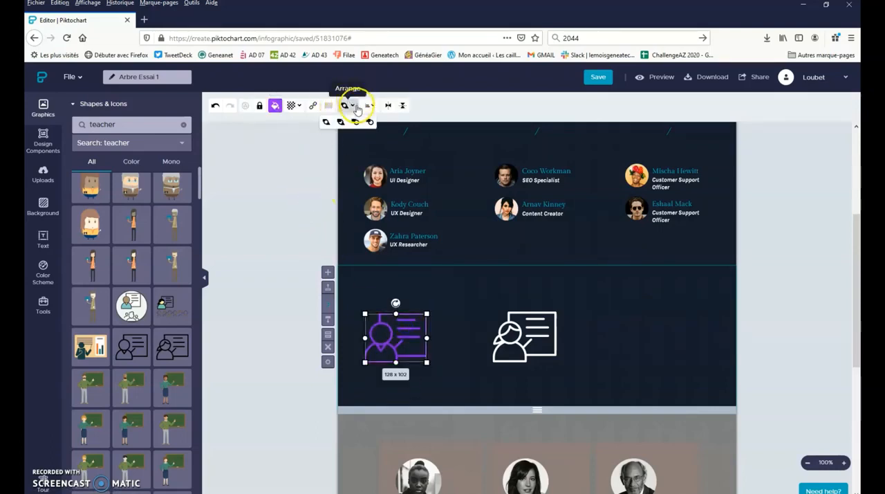
{"action": "left_click", "coordinate": [341, 123]}
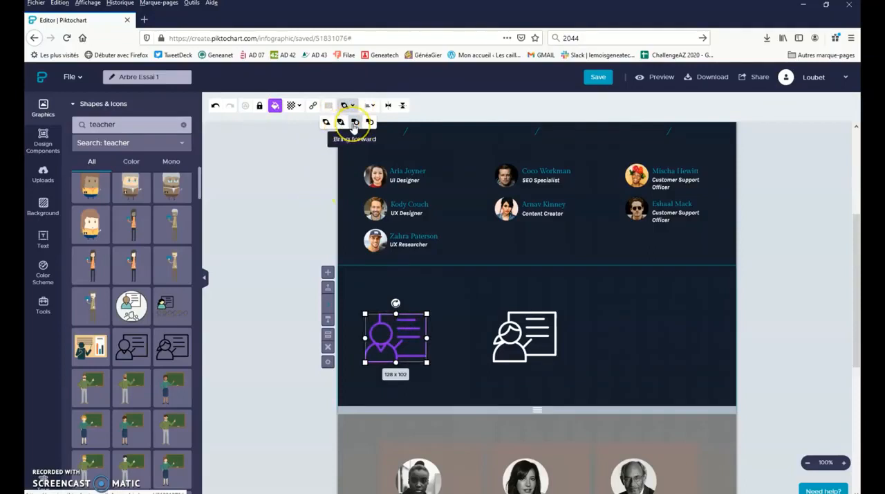
{"action": "left_click", "coordinate": [370, 123]}
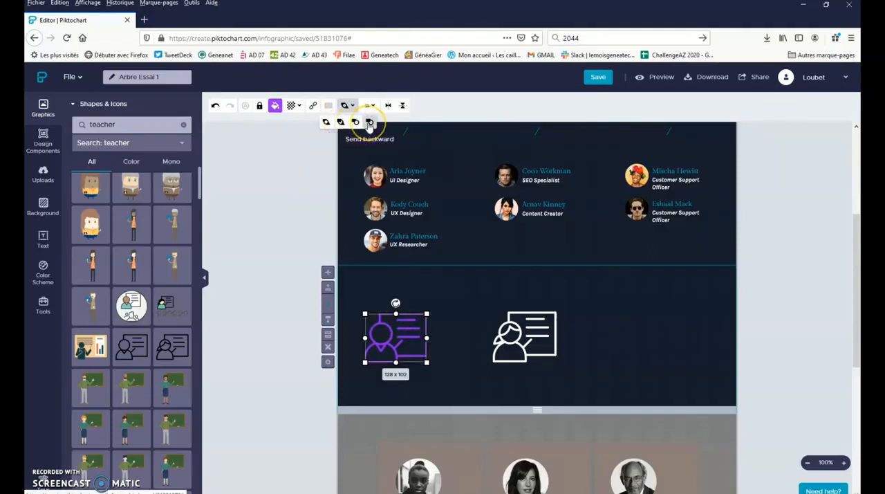
- Center the purple teacher icon horizontally in its block and move the white icon clear to its left
{"action": "left_click", "coordinate": [368, 109]}
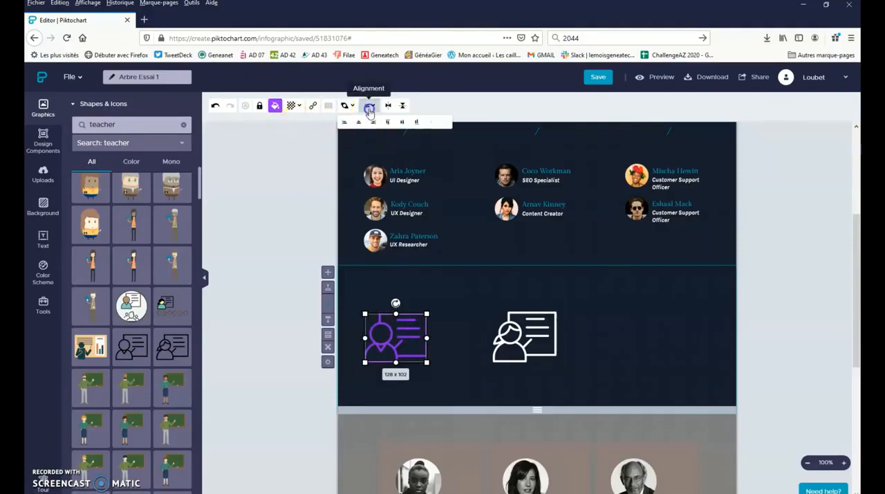
{"action": "left_click", "coordinate": [358, 122]}
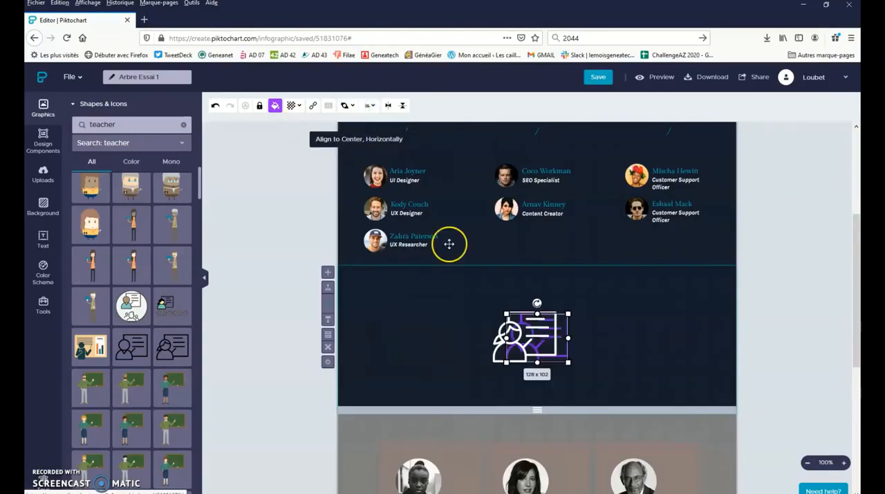
{"action": "left_click_drag", "start_coordinate": [500, 351], "coordinate": [375, 336]}
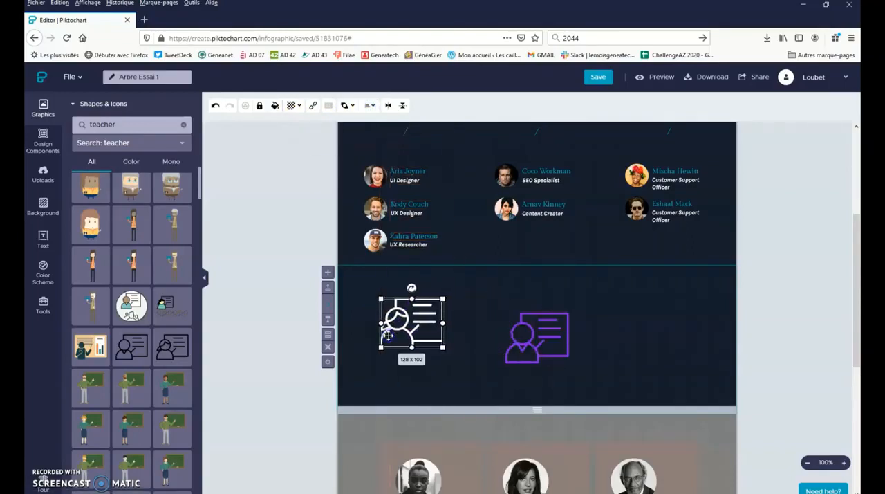
- Align the white teacher icon to the block's left edge and the purple one to its right edge
{"action": "left_click", "coordinate": [372, 105]}
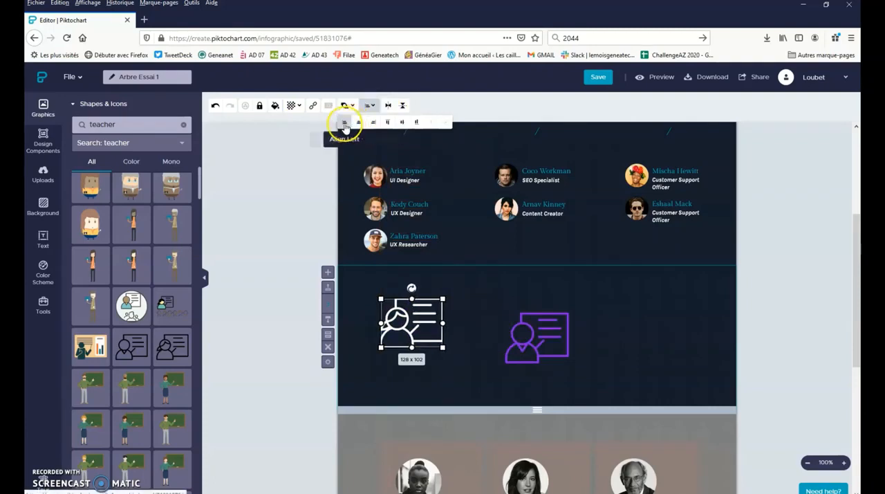
{"action": "left_click", "coordinate": [344, 122]}
{"action": "left_click", "coordinate": [537, 332]}
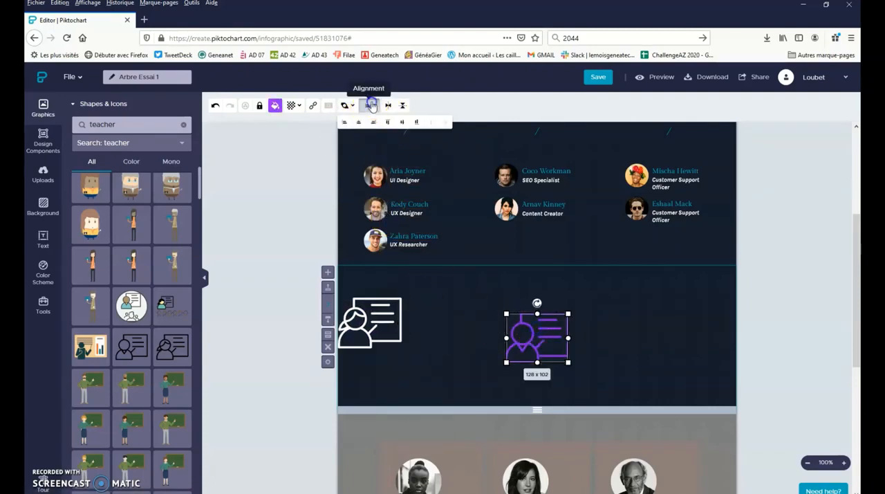
{"action": "left_click", "coordinate": [368, 104]}
{"action": "left_click", "coordinate": [368, 123]}
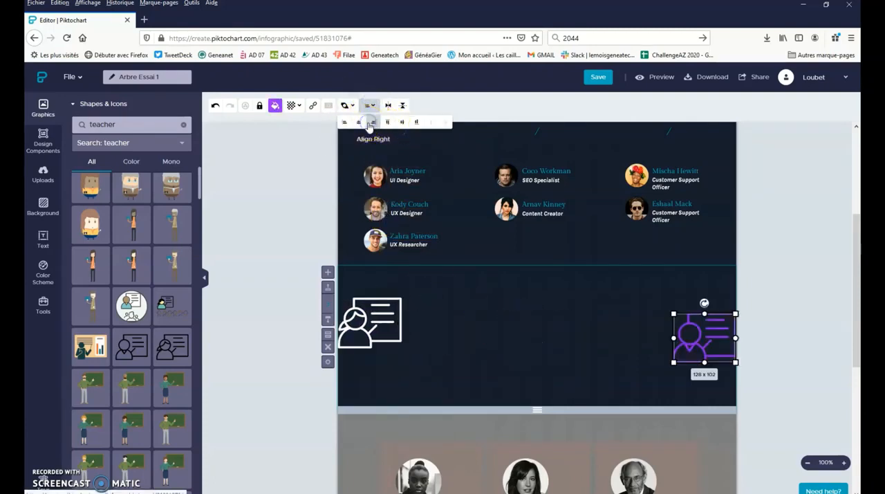
- Move the purple teacher icon level with the white one and inward from the block's right edge
{"action": "left_click", "coordinate": [377, 107]}
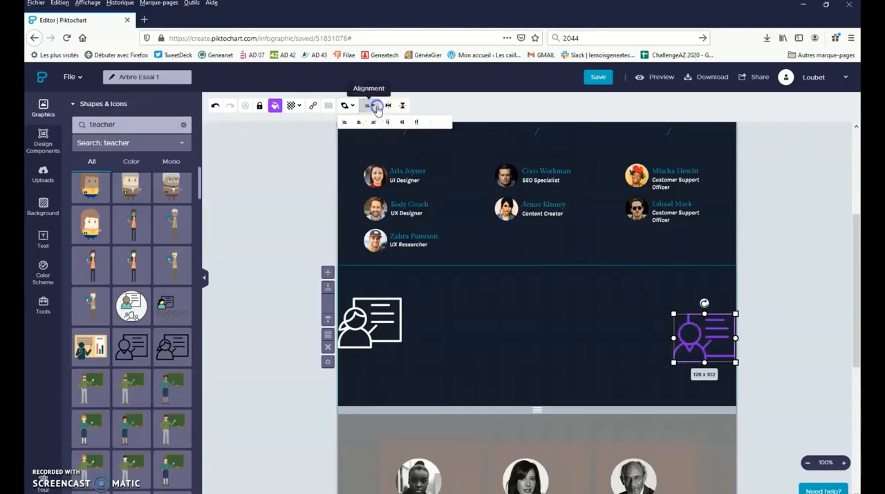
{"action": "mouse_move", "coordinate": [701, 317]}
{"action": "left_mouse_down"}
{"action": "mouse_move", "coordinate": [695, 299]}
{"action": "mouse_move", "coordinate": [700, 307]}
{"action": "left_mouse_up"}
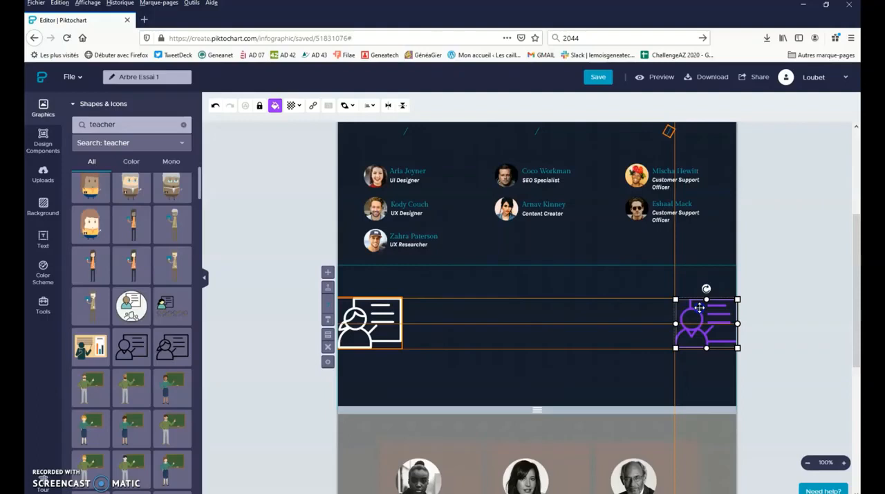
{"action": "left_click_drag", "start_coordinate": [700, 307], "coordinate": [605, 311]}
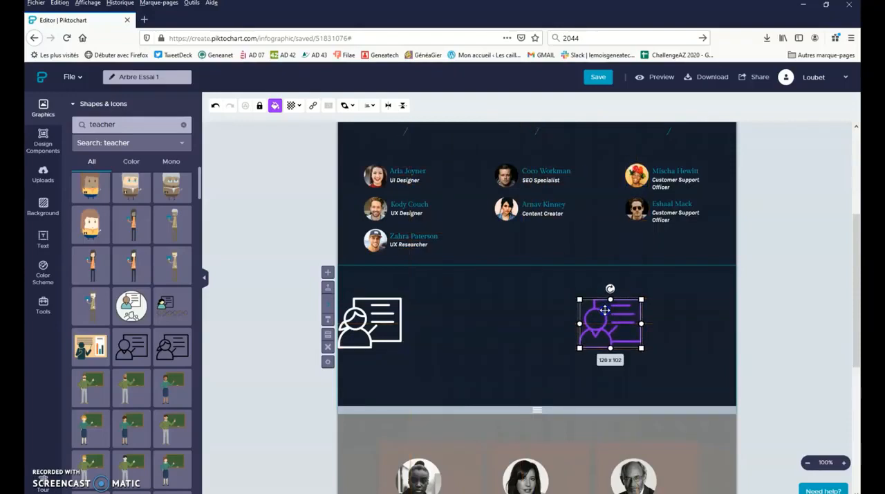
- Recolor the purple teacher icon white (#FFFFFF)
{"action": "left_click", "coordinate": [275, 105]}
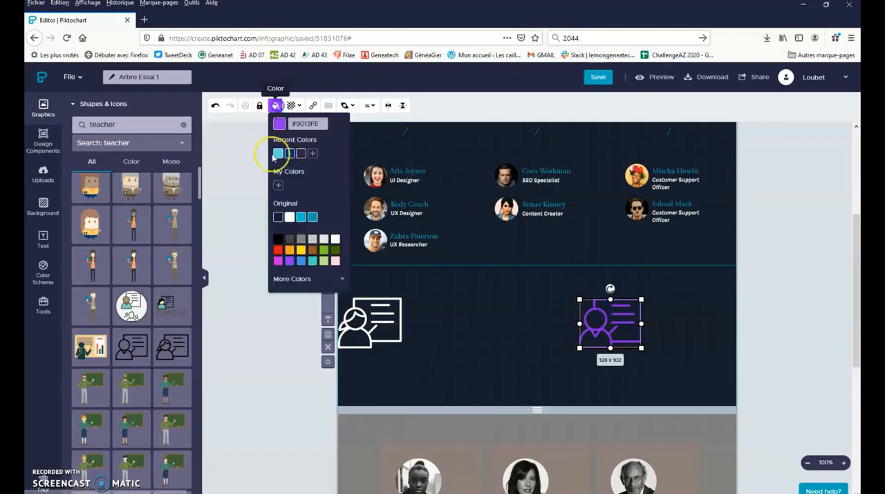
{"action": "left_click", "coordinate": [289, 216]}
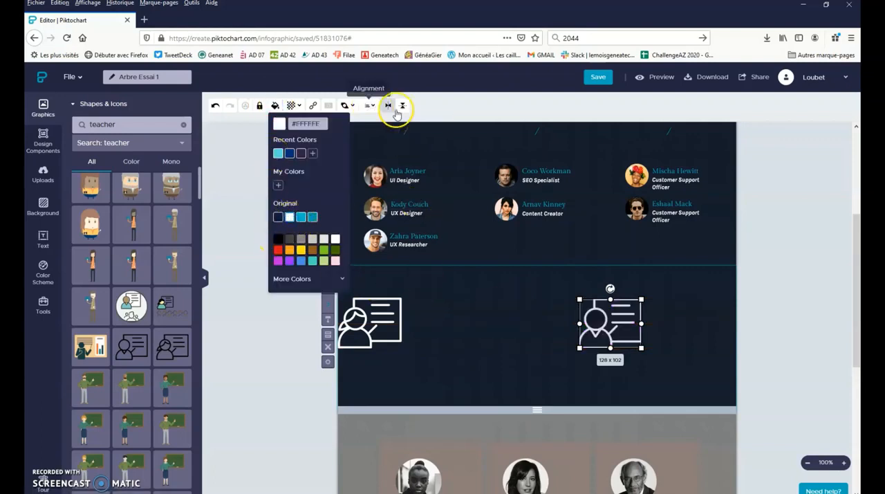
{"action": "left_click", "coordinate": [450, 109]}
- Mirror the recolored teacher icon left to right and test flipping it top to bottom
{"action": "left_click", "coordinate": [389, 107]}
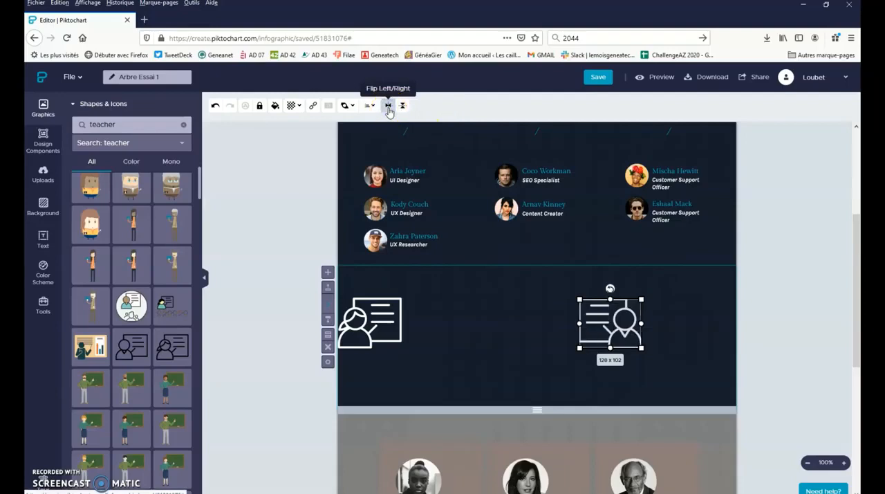
{"action": "left_click", "coordinate": [389, 108]}
{"action": "left_click", "coordinate": [389, 107]}
{"action": "left_click", "coordinate": [403, 108]}
{"action": "left_click", "coordinate": [403, 108]}
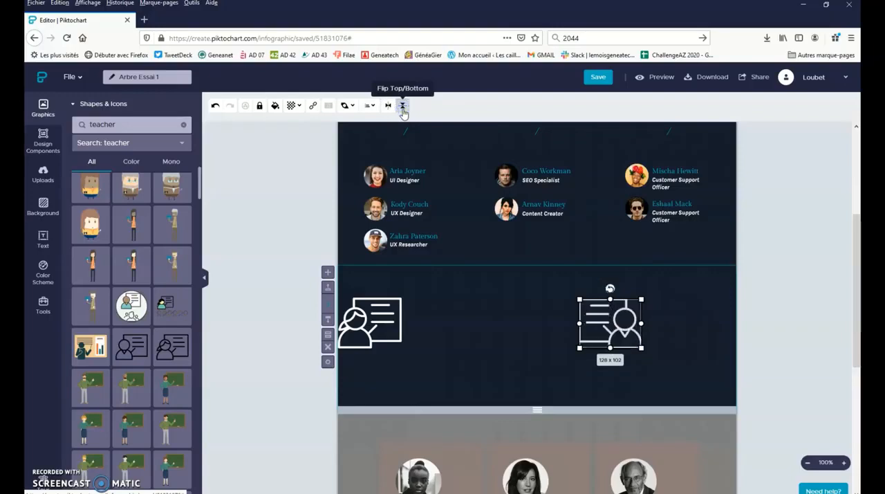
- Examine the ready-made list and comparison layouts among the design components
{"action": "left_click", "coordinate": [49, 145]}
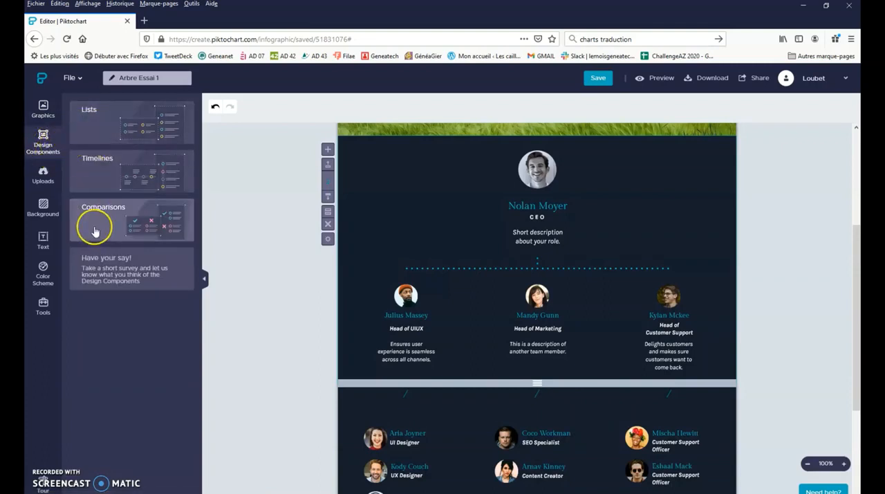
{"action": "left_click", "coordinate": [101, 136]}
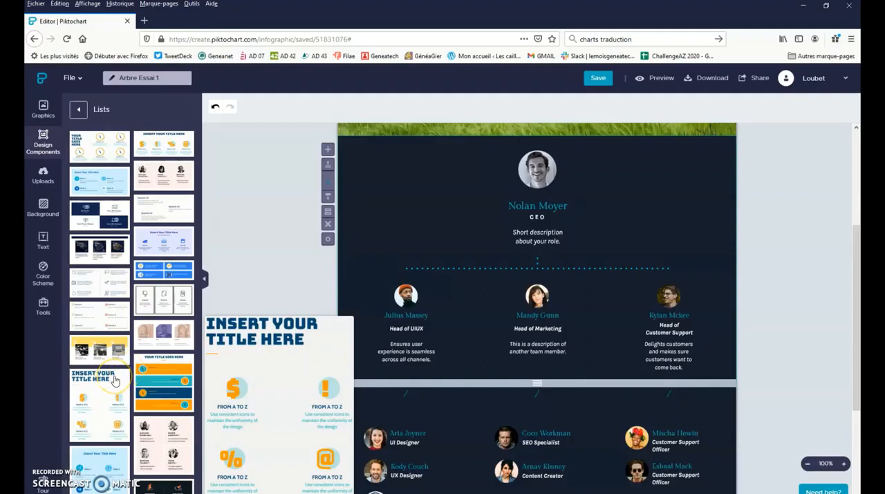
{"action": "scroll", "coordinate": [115, 380], "scroll_direction": "down", "scroll_amount": 5}
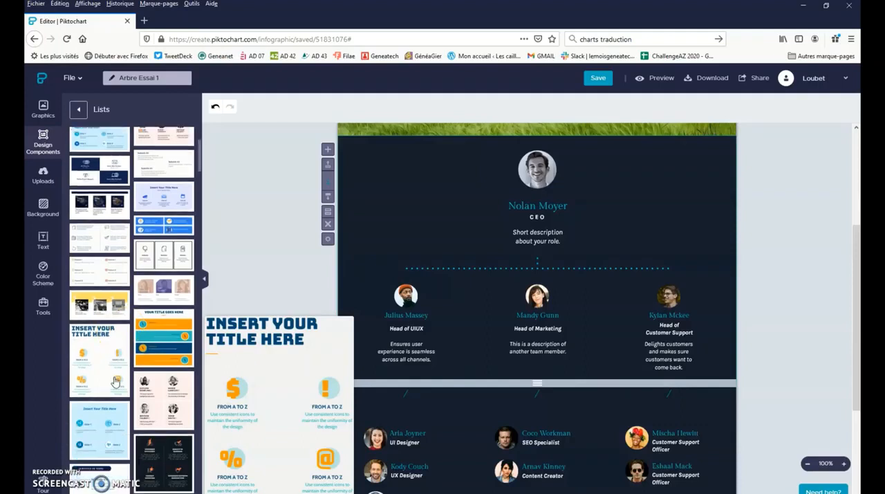
{"action": "scroll", "coordinate": [115, 383], "scroll_direction": "down", "scroll_amount": 3}
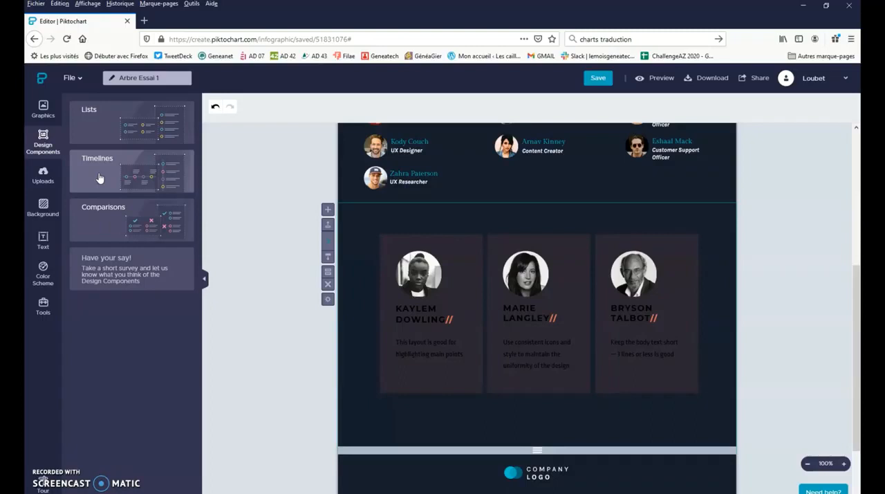
{"action": "left_click", "coordinate": [83, 222]}
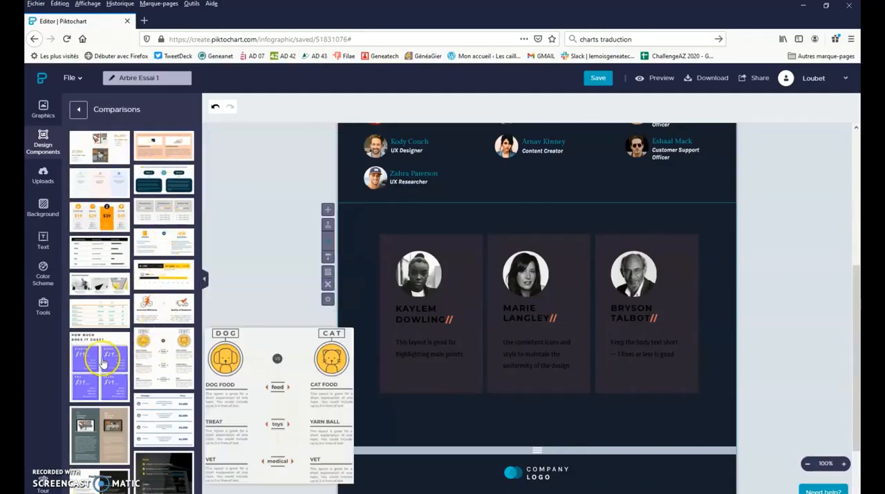
{"action": "scroll", "coordinate": [100, 363], "scroll_direction": "down", "scroll_amount": 1}
{"action": "scroll", "coordinate": [102, 361], "scroll_direction": "down", "scroll_amount": 3}
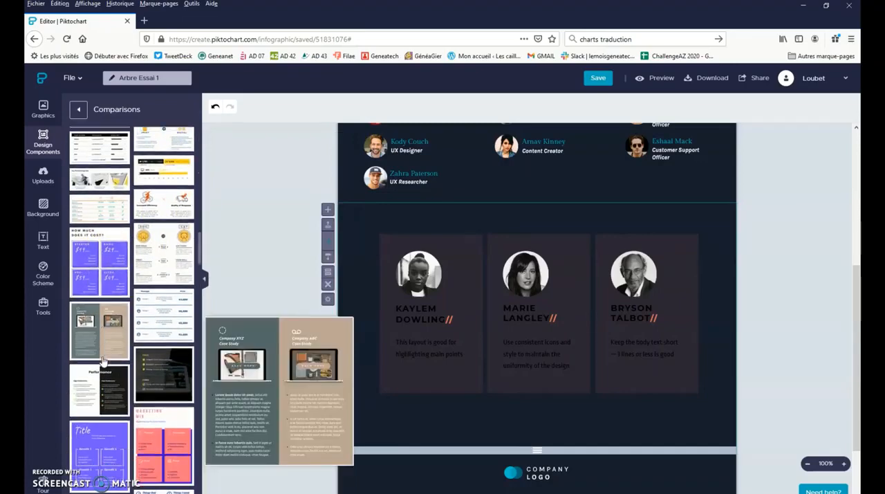
{"action": "scroll", "coordinate": [103, 361], "scroll_direction": "down", "scroll_amount": 4}
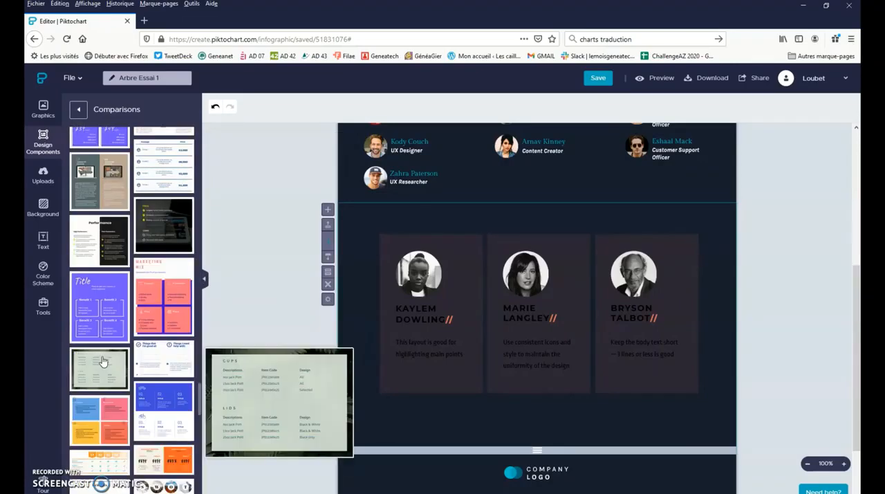
{"action": "scroll", "coordinate": [101, 360], "scroll_direction": "up", "scroll_amount": 10}
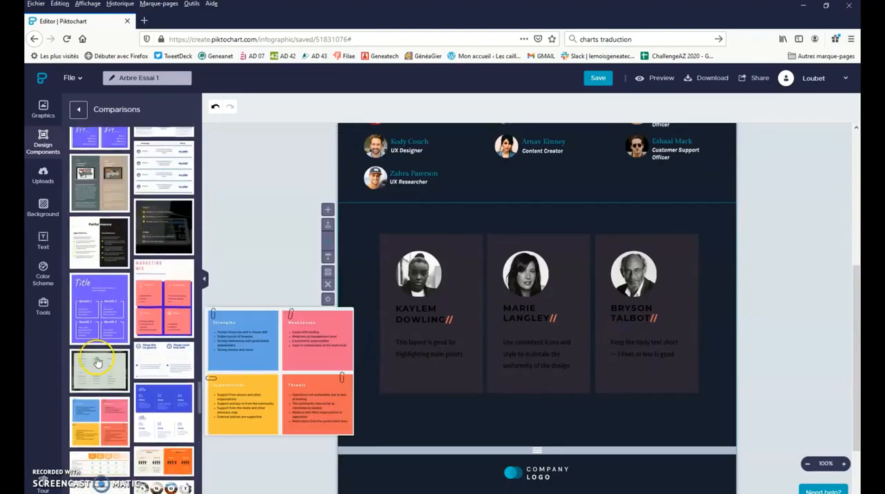
{"action": "left_click", "coordinate": [82, 138]}
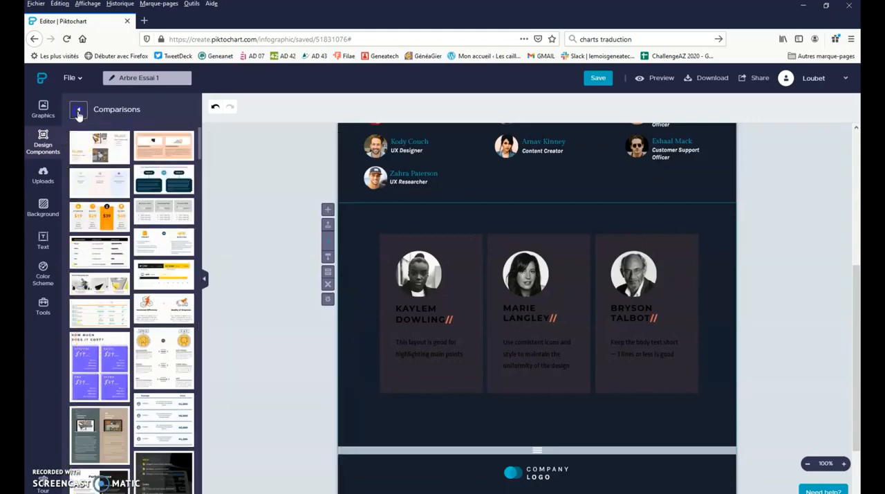
{"action": "left_click", "coordinate": [78, 109]}
- Look over the uploaded images and the available text styles and text frames
{"action": "left_click", "coordinate": [38, 173]}
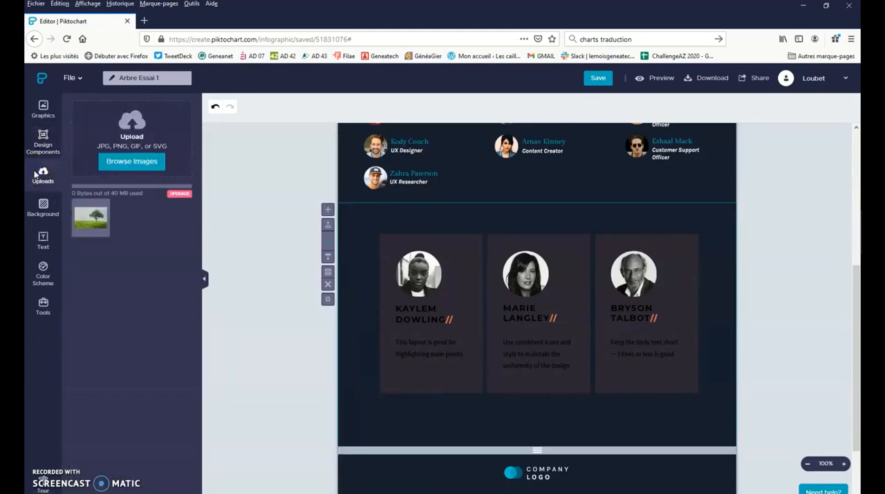
{"action": "mouse_move", "coordinate": [83, 217]}
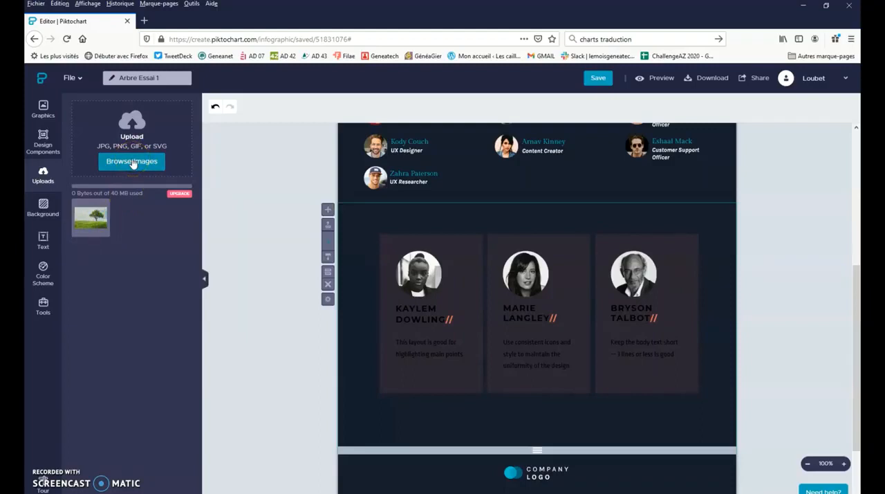
{"action": "left_click", "coordinate": [42, 238]}
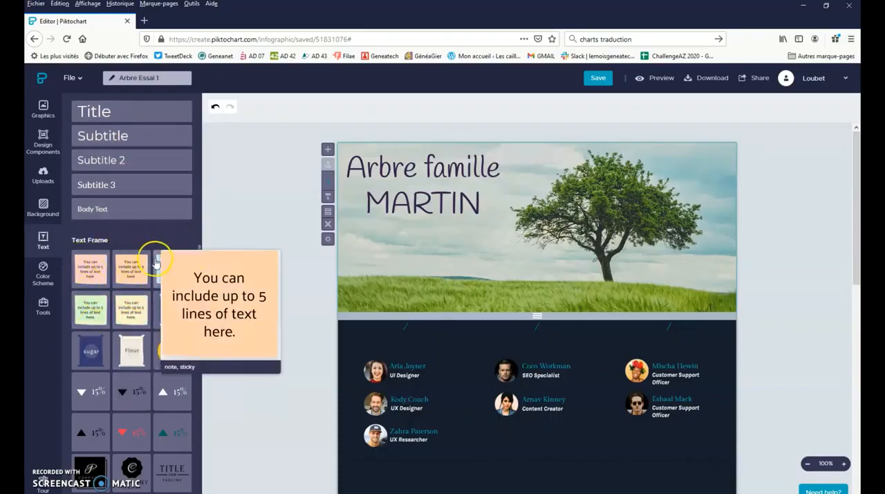
{"action": "left_click_drag", "start_coordinate": [199, 273], "coordinate": [199, 316]}
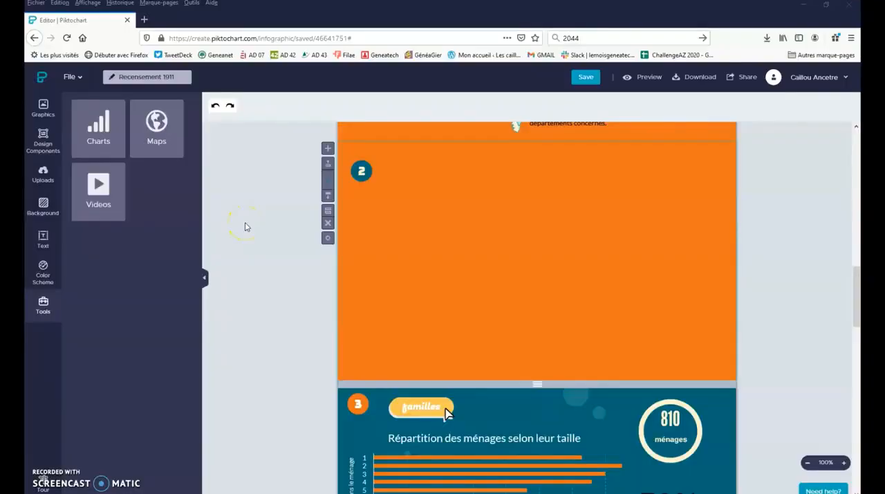
- Start a new map, view the available world regions, and select Italy from the country list
{"action": "left_click", "coordinate": [176, 140]}
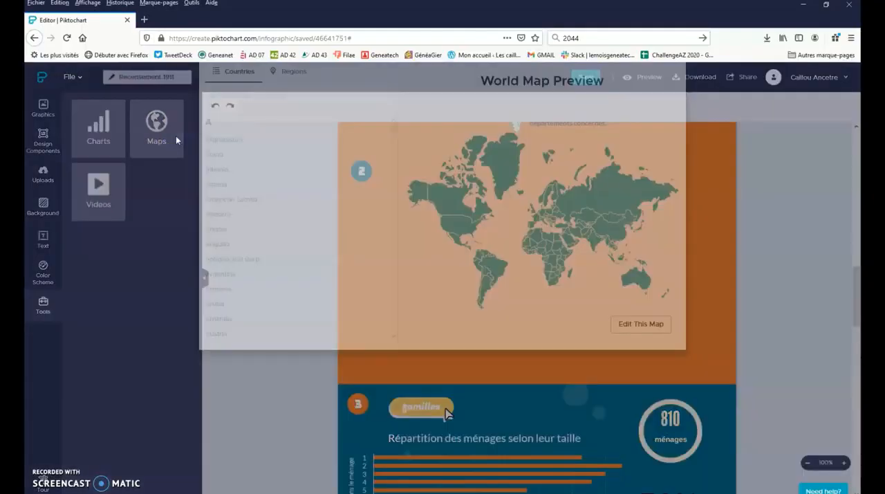
{"action": "left_click", "coordinate": [294, 121]}
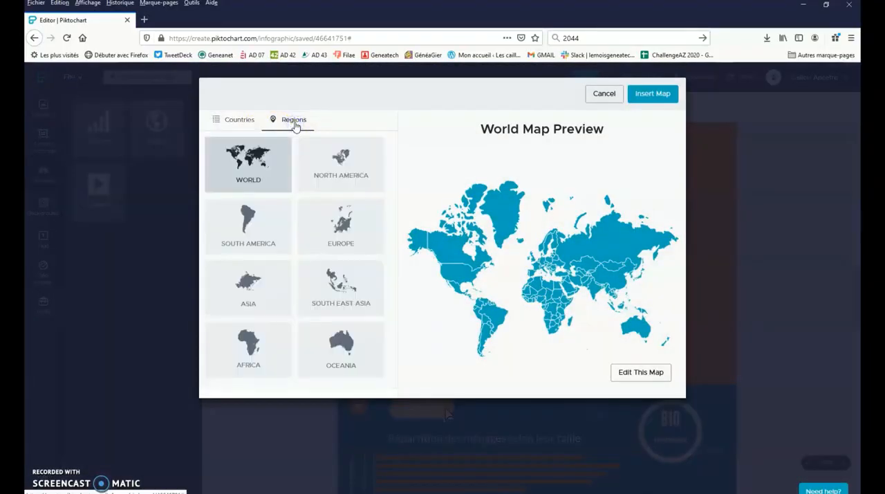
{"action": "left_click", "coordinate": [237, 118]}
{"action": "left_click", "coordinate": [237, 143]}
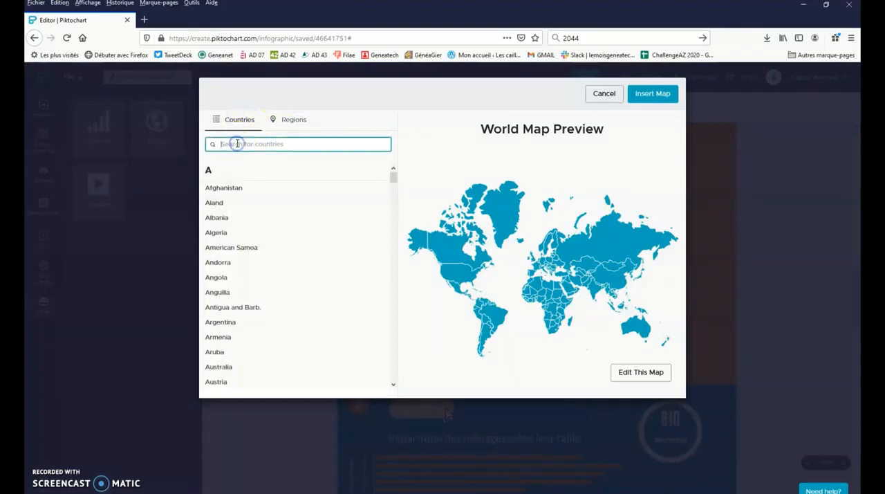
{"action": "type", "text": "Italy"}
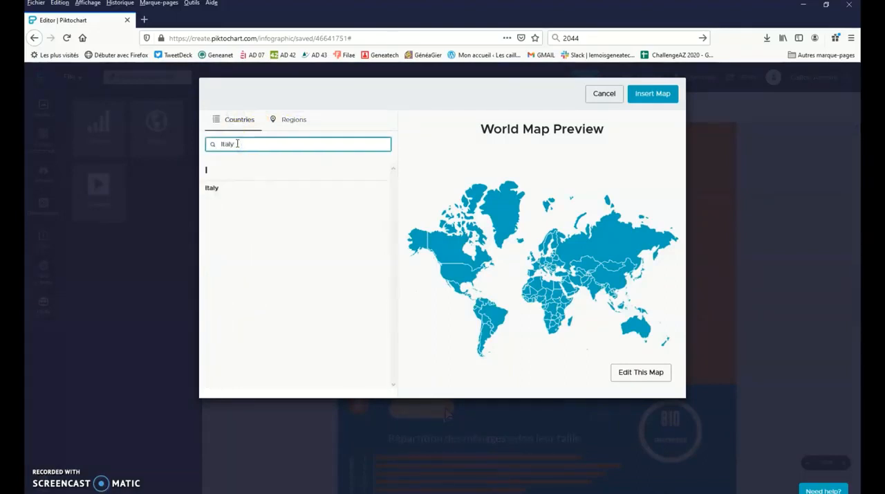
{"action": "left_click", "coordinate": [213, 193]}
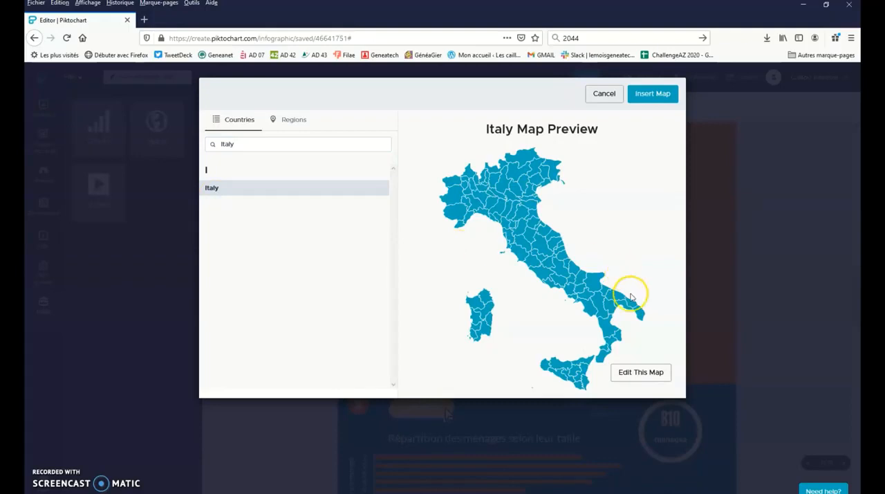
- Open the Italy map for editing, try it without border lines, and restore them
{"action": "left_click", "coordinate": [638, 373]}
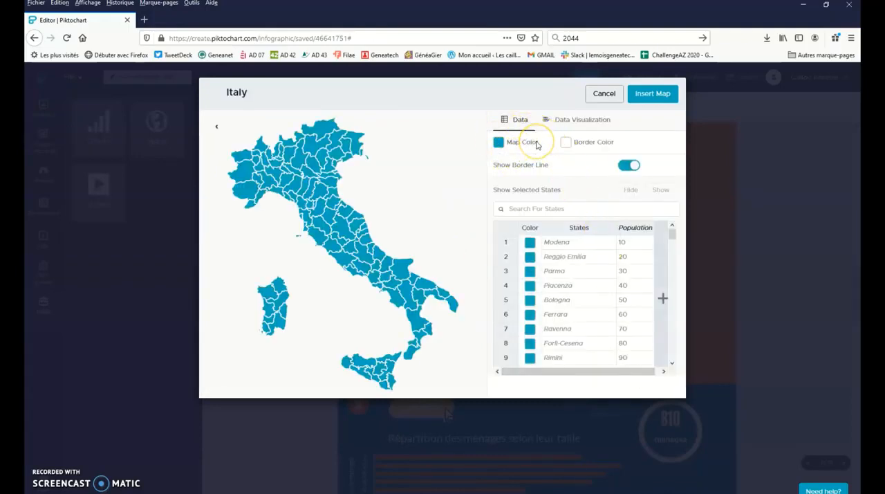
{"action": "left_click", "coordinate": [607, 147]}
{"action": "left_click", "coordinate": [630, 166]}
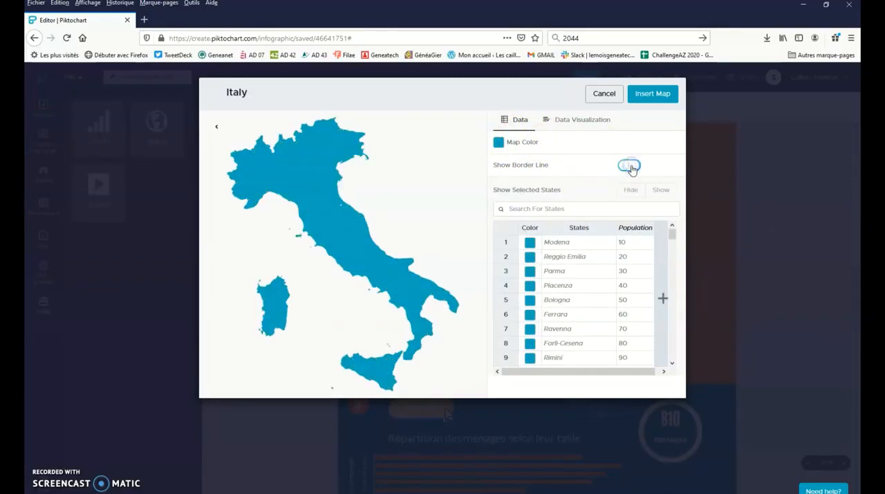
{"action": "left_click", "coordinate": [630, 166]}
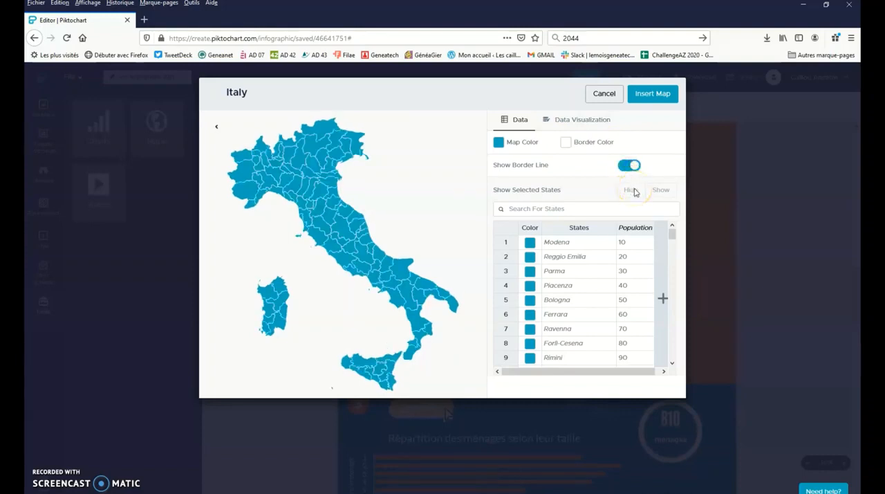
{"action": "left_click", "coordinate": [635, 192]}
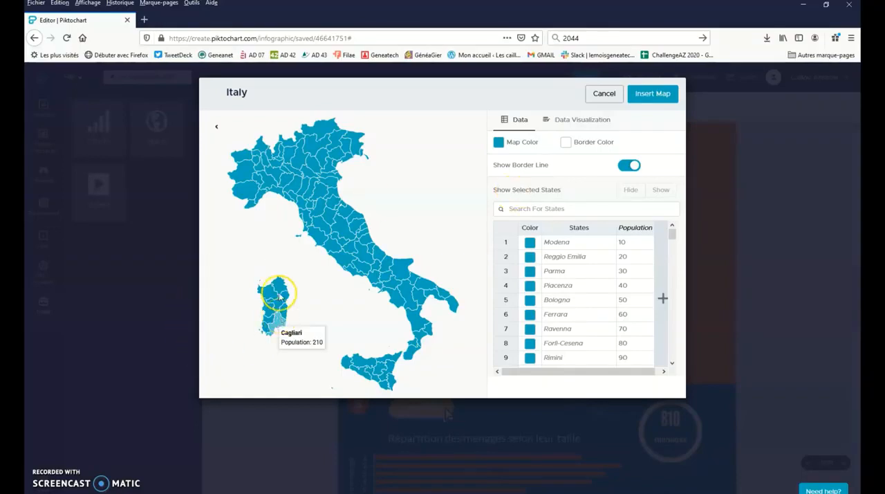
{"action": "mouse_move", "coordinate": [272, 294]}
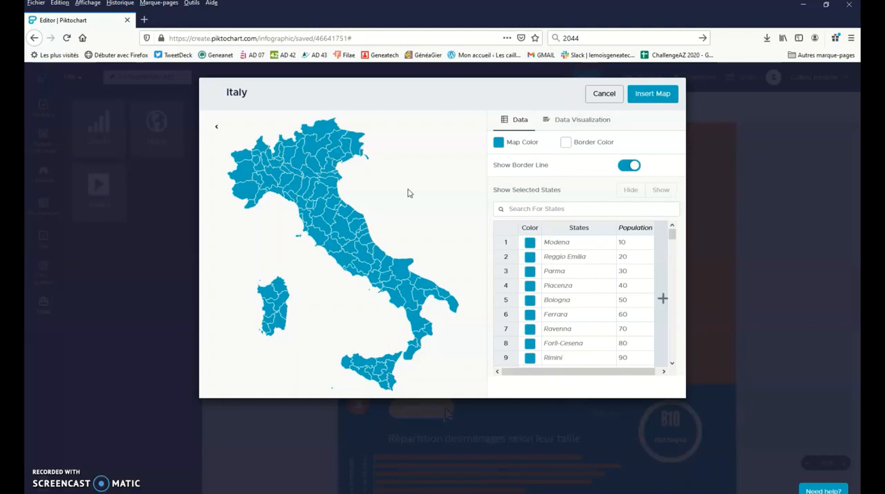
- Open the France map for editing and add a data column named Ancetres
{"action": "left_click", "coordinate": [448, 215]}
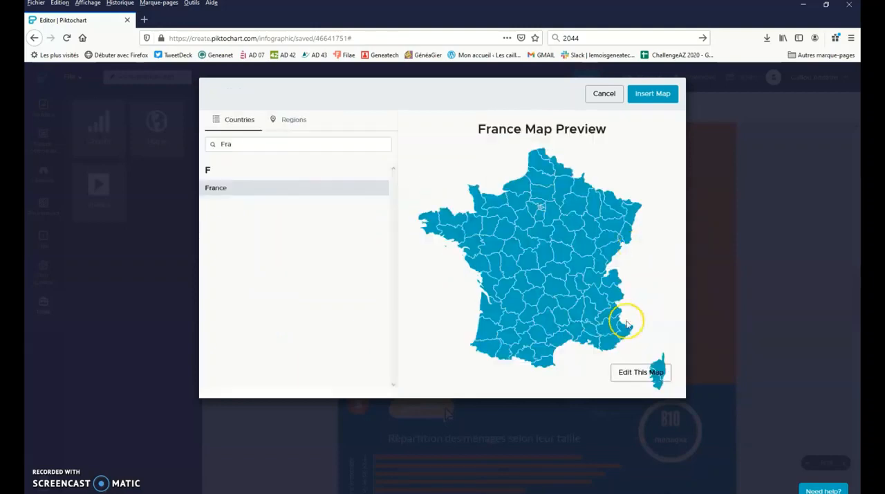
{"action": "left_click", "coordinate": [636, 371]}
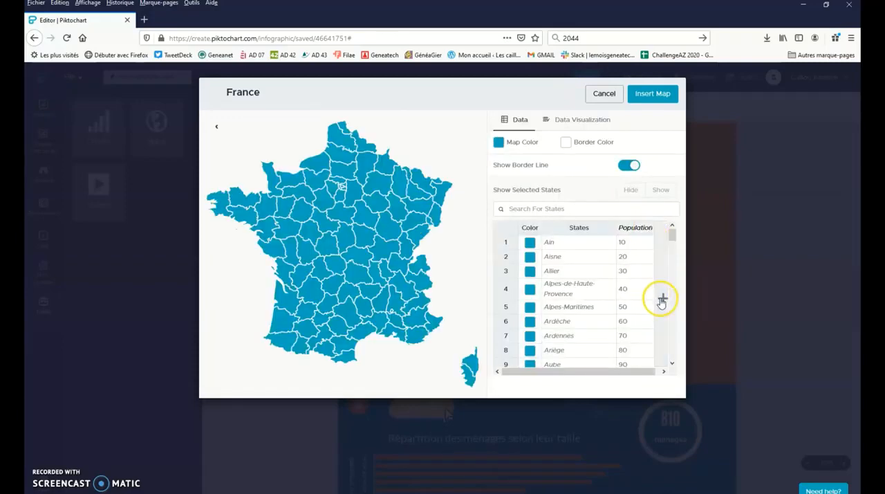
{"action": "left_click", "coordinate": [660, 299]}
{"action": "double_click", "coordinate": [645, 234]}
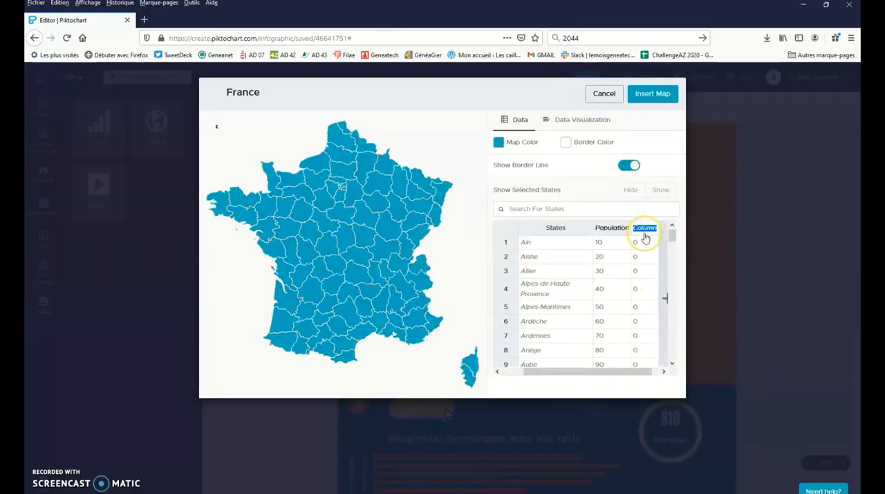
{"action": "type", "text": "A"}
{"action": "left_click", "coordinate": [648, 257]}
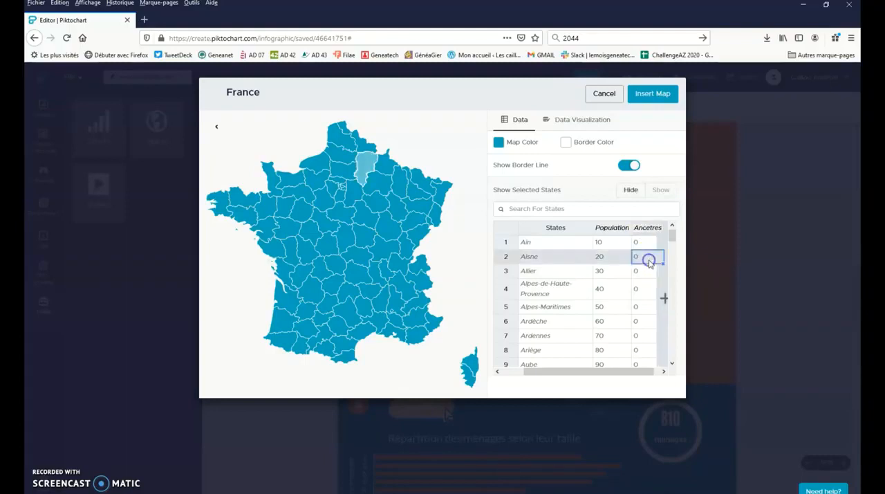
- Set the Ancetres value for Ardèche to 50
{"action": "left_click", "coordinate": [644, 322]}
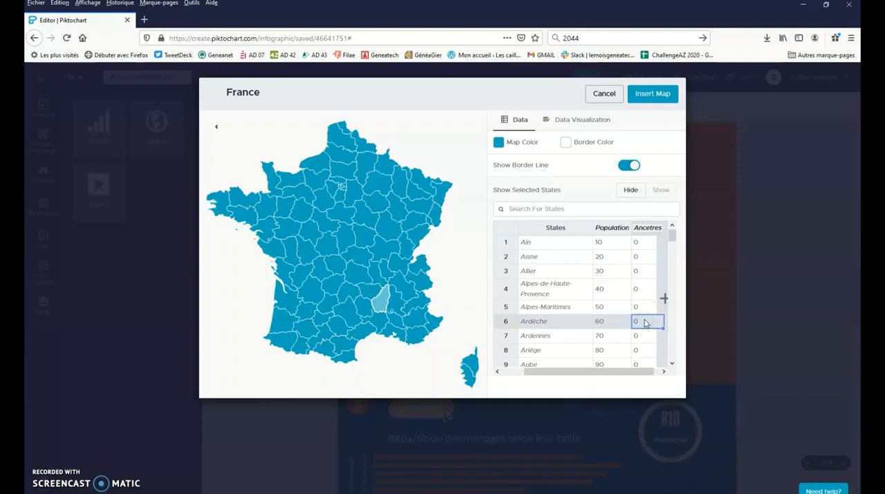
{"action": "type", "text": "5"}
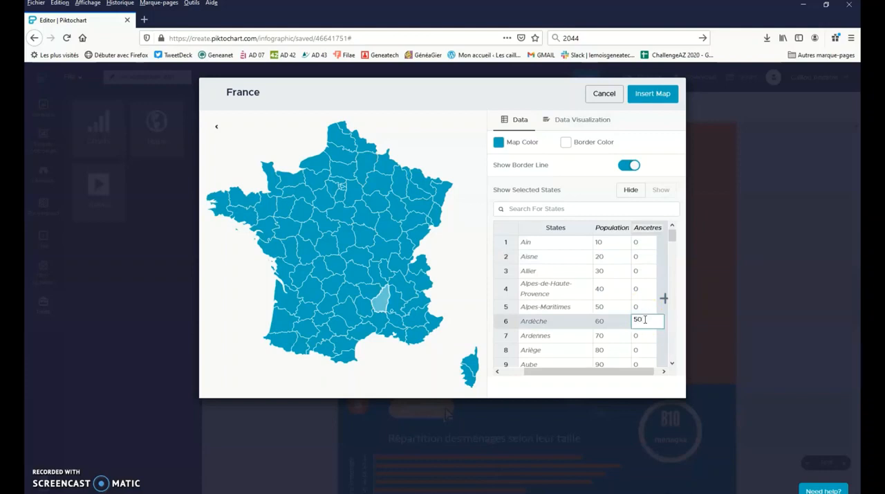
{"action": "type", "text": "0"}
{"action": "left_click", "coordinate": [639, 350]}
- Set the Ancetres value for Loire to 80 in the France map's data table
{"action": "scroll", "coordinate": [643, 350], "scroll_direction": "down", "scroll_amount": 3}
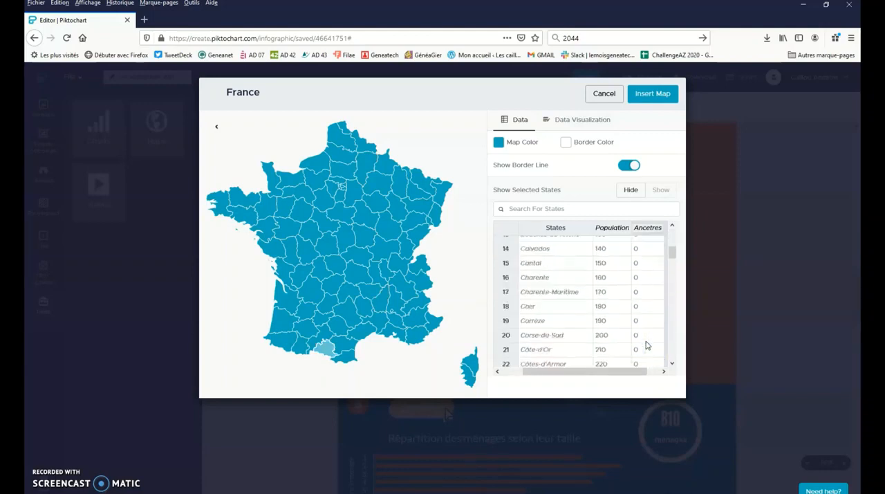
{"action": "scroll", "coordinate": [644, 332], "scroll_direction": "down", "scroll_amount": 10}
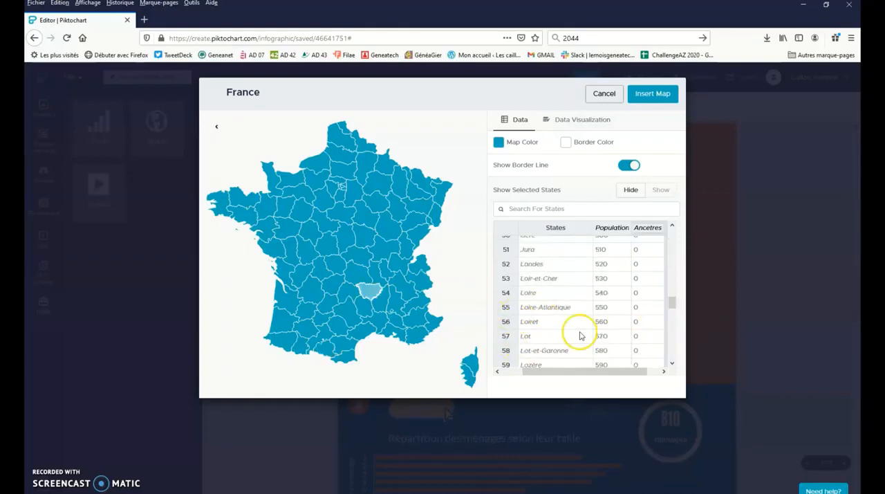
{"action": "scroll", "coordinate": [579, 335], "scroll_direction": "down", "scroll_amount": 2}
{"action": "scroll", "coordinate": [530, 256], "scroll_direction": "up", "scroll_amount": 1}
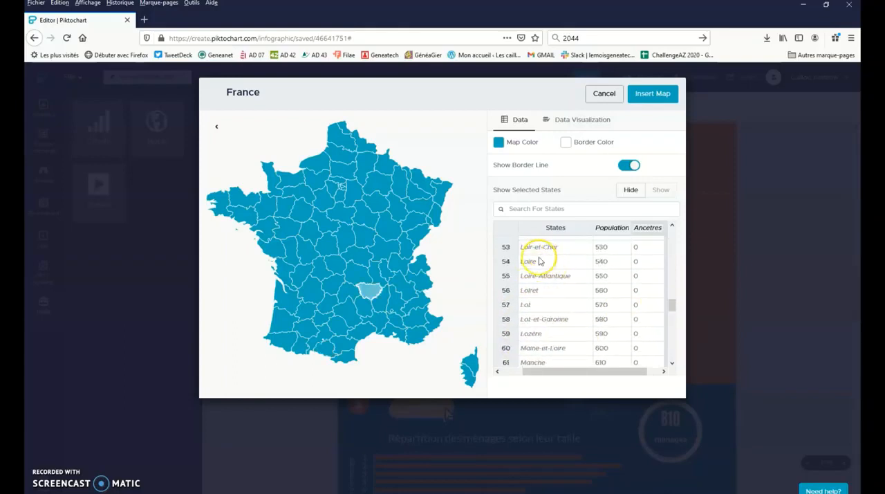
{"action": "left_click", "coordinate": [647, 261]}
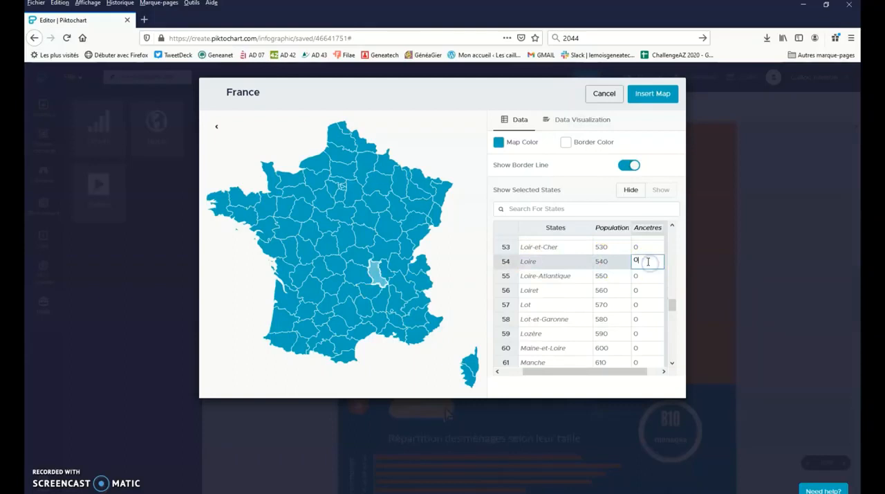
{"action": "left_click_drag", "start_coordinate": [648, 262], "coordinate": [634, 261]}
{"action": "type", "text": "80"}
{"action": "left_click", "coordinate": [637, 292]}
{"action": "scroll", "coordinate": [633, 289], "scroll_direction": "up", "scroll_amount": 4}
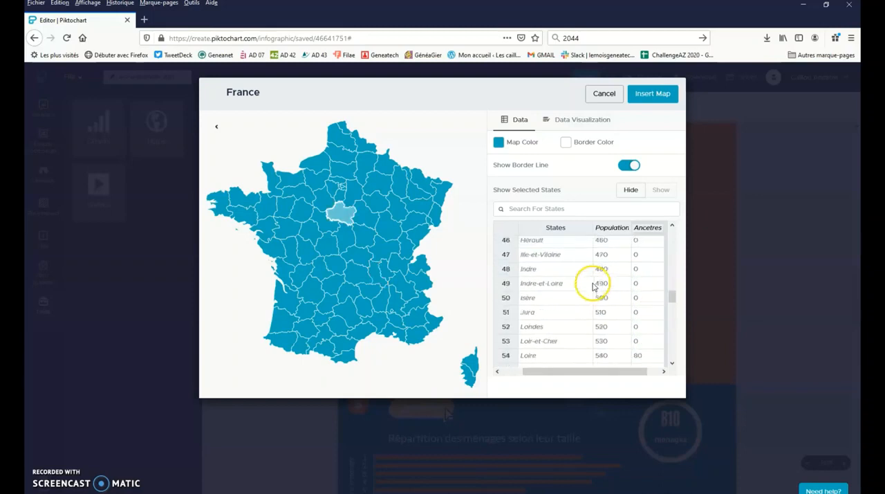
{"action": "scroll", "coordinate": [598, 284], "scroll_direction": "up", "scroll_amount": 1}
{"action": "scroll", "coordinate": [603, 284], "scroll_direction": "up", "scroll_amount": 1}
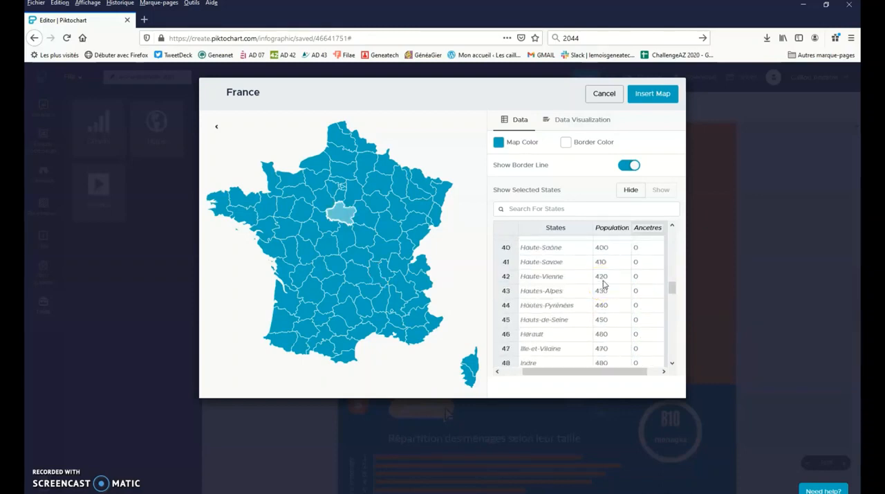
- Turn on the area-value map for France and base its shading on the Ancetres column
{"action": "left_click", "coordinate": [595, 121]}
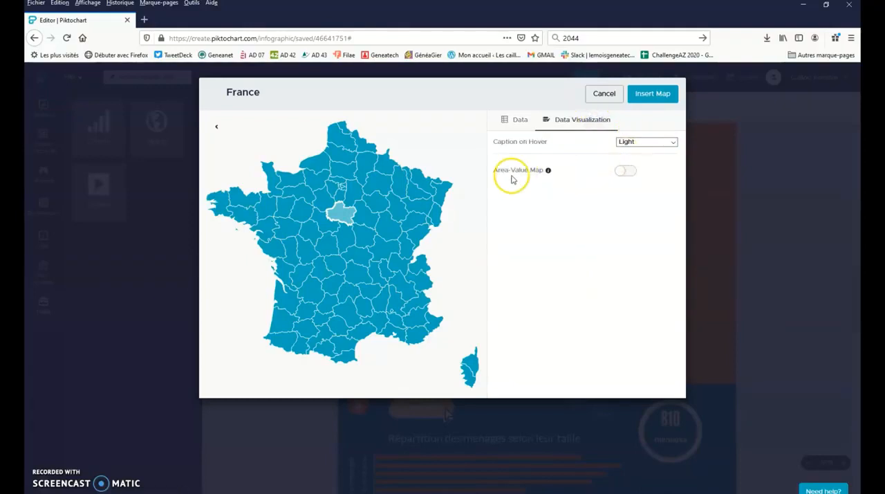
{"action": "left_click", "coordinate": [619, 171]}
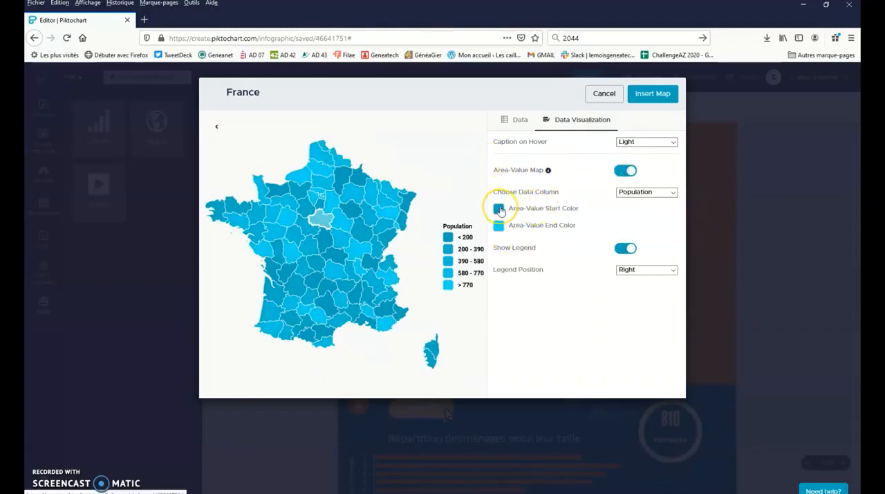
{"action": "left_click", "coordinate": [662, 192]}
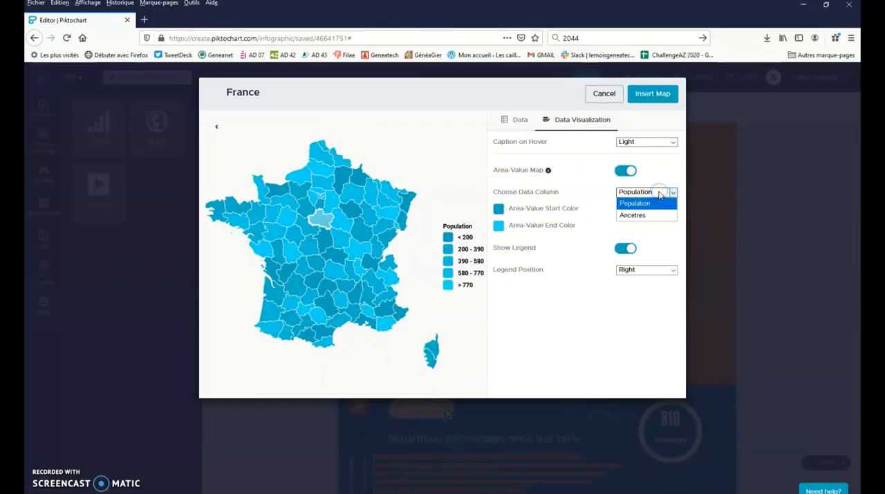
{"action": "left_click", "coordinate": [651, 216]}
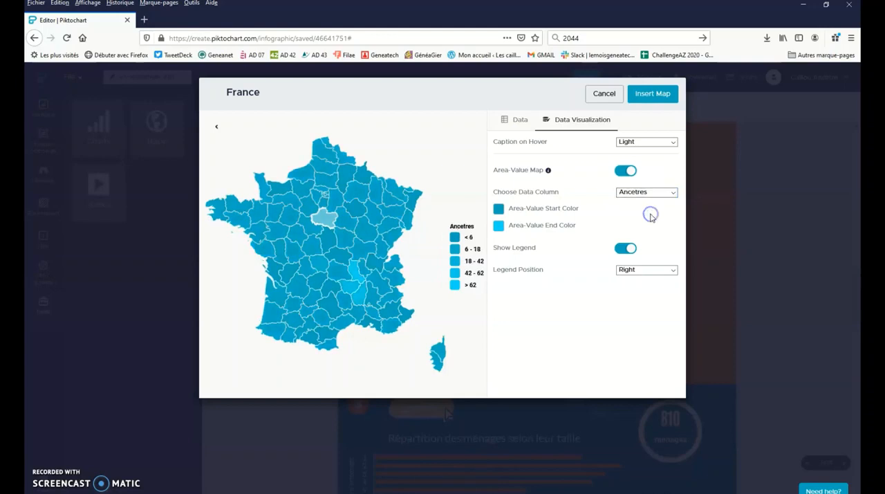
- Set the area-value start color to the original cream and the end color to the recent dark teal
{"action": "left_click", "coordinate": [497, 209]}
{"action": "left_click", "coordinate": [503, 321]}
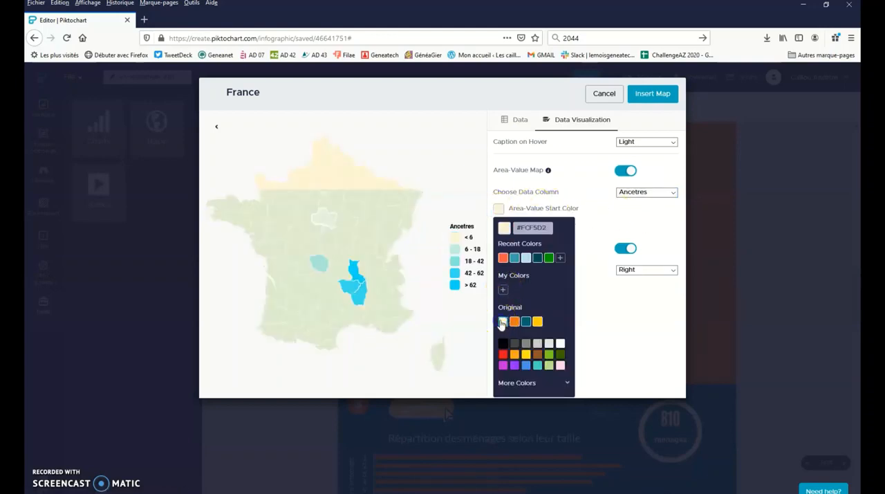
{"action": "left_click", "coordinate": [564, 190]}
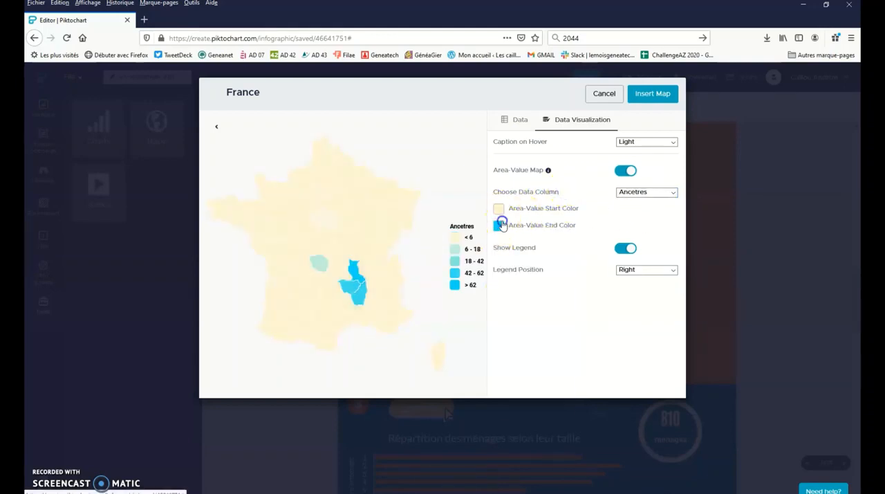
{"action": "left_click", "coordinate": [498, 226]}
{"action": "left_click", "coordinate": [537, 275]}
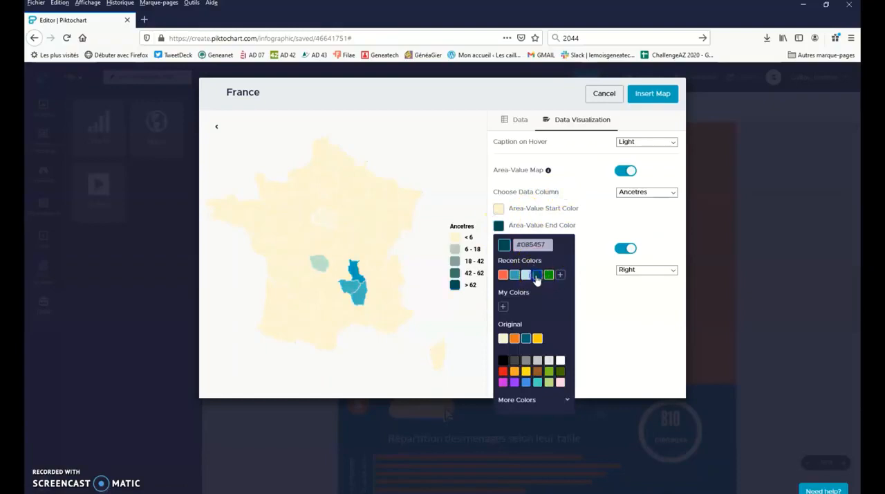
{"action": "left_click", "coordinate": [599, 222]}
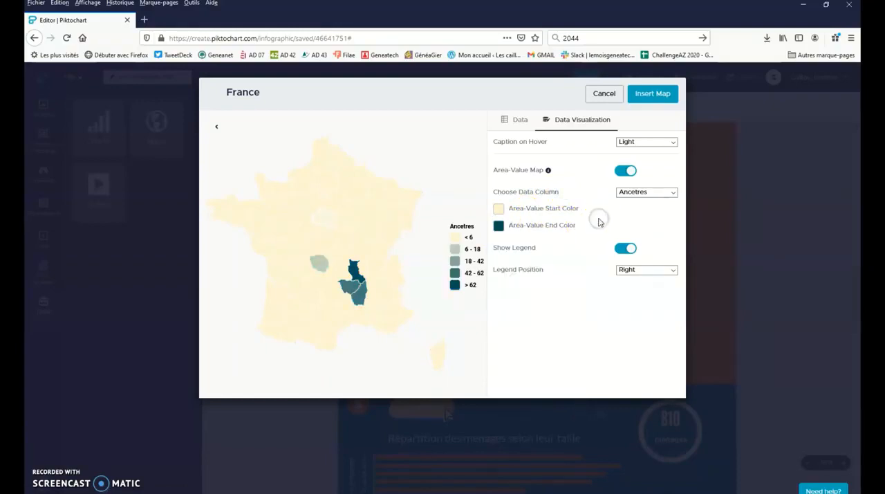
- Insert the France map into section 2 of the infographic and move it closer to the section number
{"action": "left_click", "coordinate": [661, 93]}
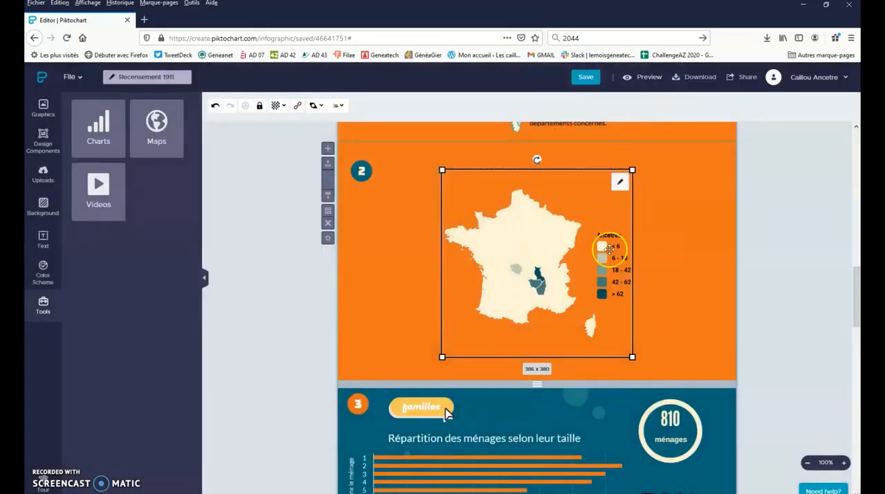
{"action": "left_click_drag", "start_coordinate": [568, 195], "coordinate": [512, 201]}
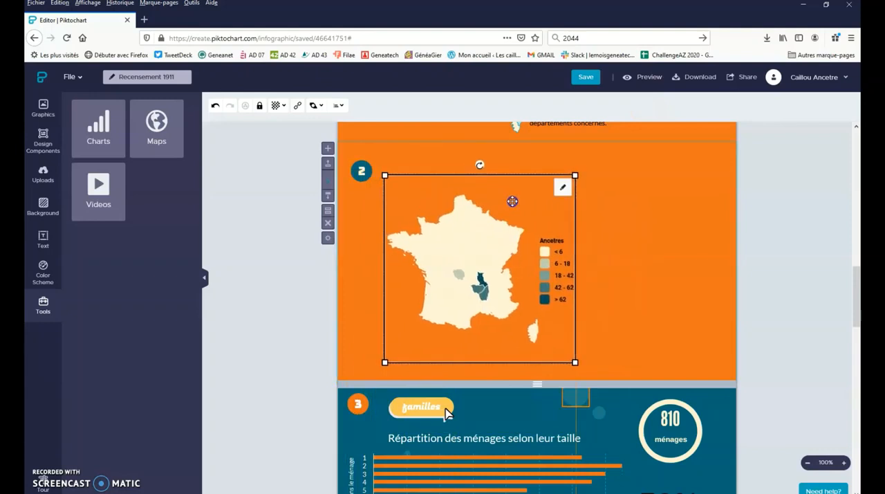
{"action": "left_click", "coordinate": [622, 266]}
- Delete the France map from section 2 and start a new chart
{"action": "left_click", "coordinate": [450, 245]}
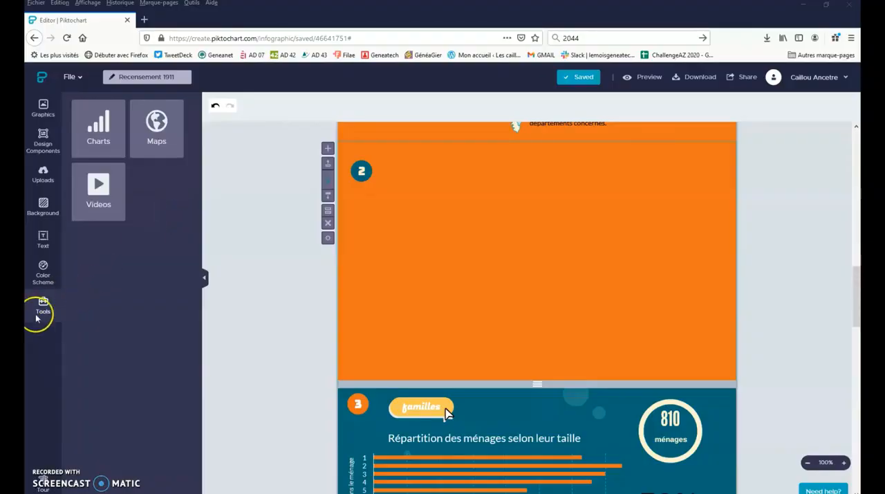
{"action": "left_click", "coordinate": [99, 139]}
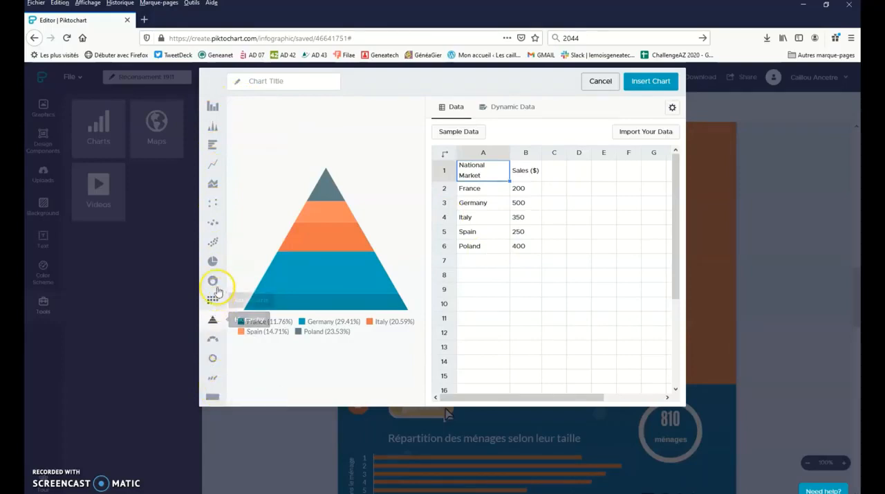
- Try the pie, hierarchy, gauge and column chart types, and choose the pyramid-shaped hierarchy chart
{"action": "left_click", "coordinate": [214, 262]}
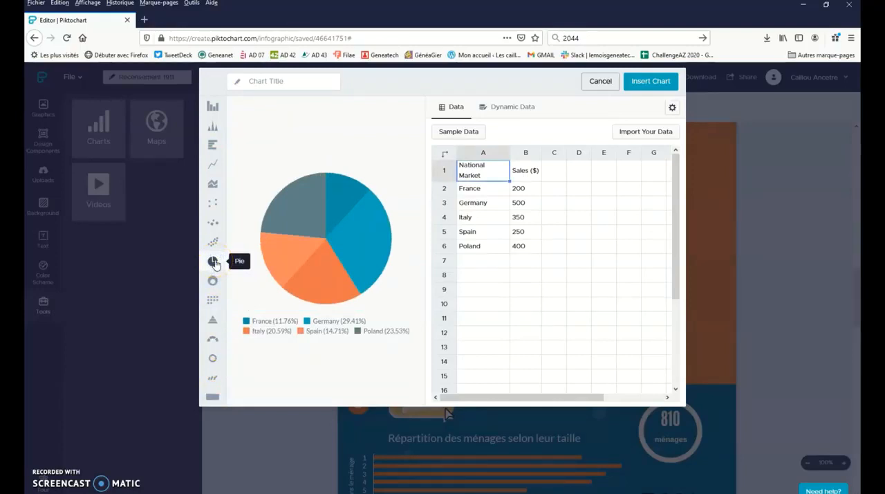
{"action": "left_click", "coordinate": [212, 330]}
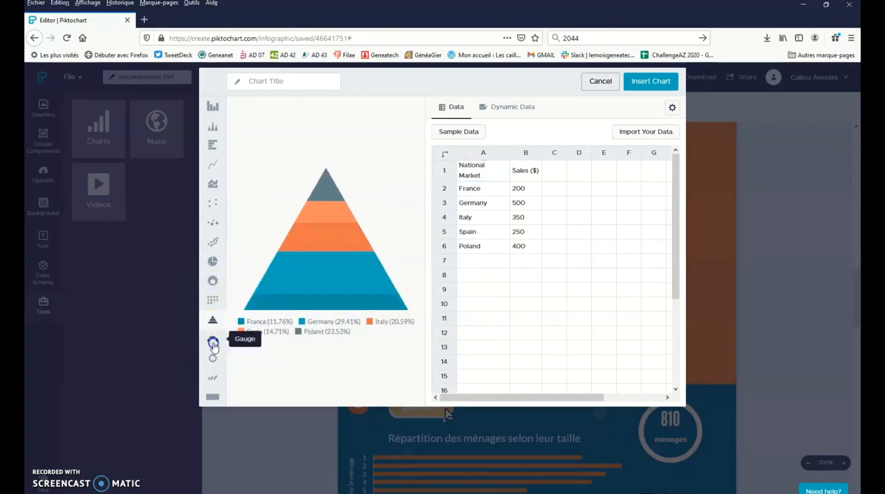
{"action": "left_click", "coordinate": [213, 343]}
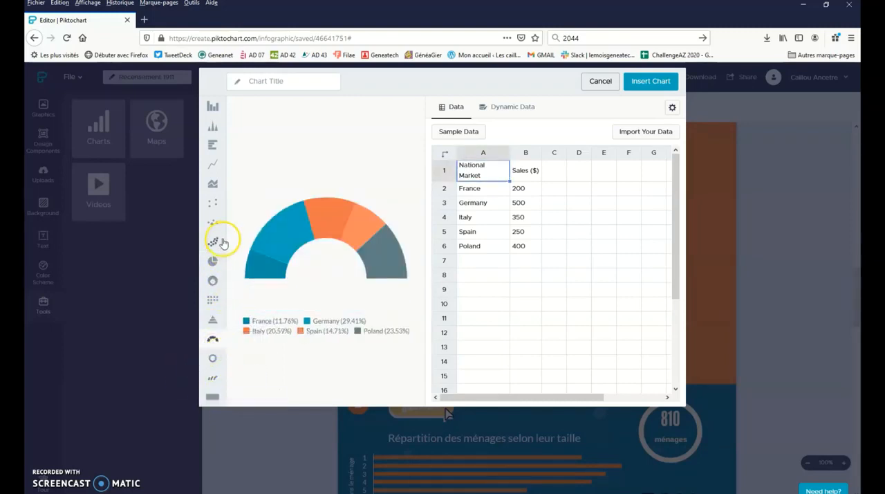
{"action": "left_click", "coordinate": [214, 110]}
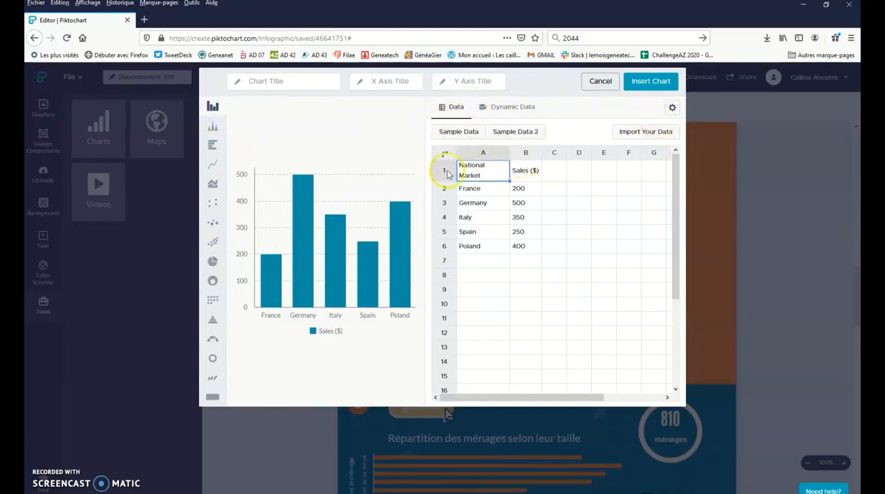
{"action": "left_click", "coordinate": [214, 318]}
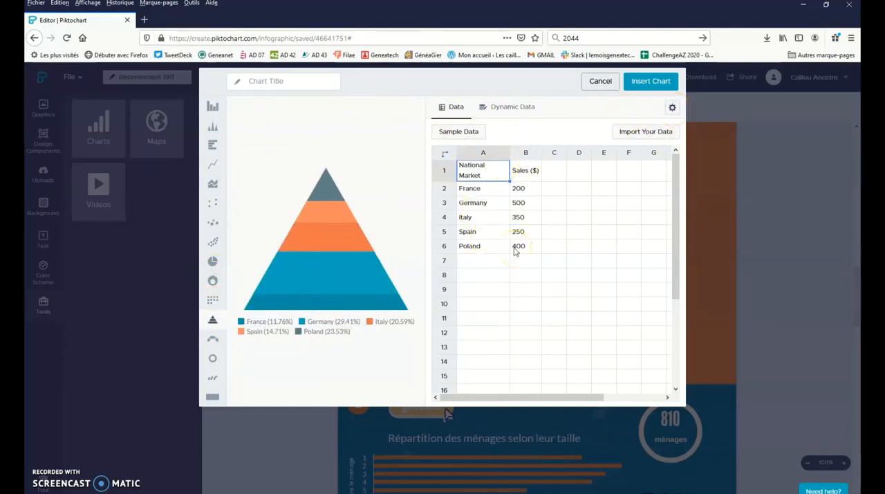
- In the pyramid chart's settings, try hiding the legend, restore it, and turn on the data labels
{"action": "left_click", "coordinate": [672, 109]}
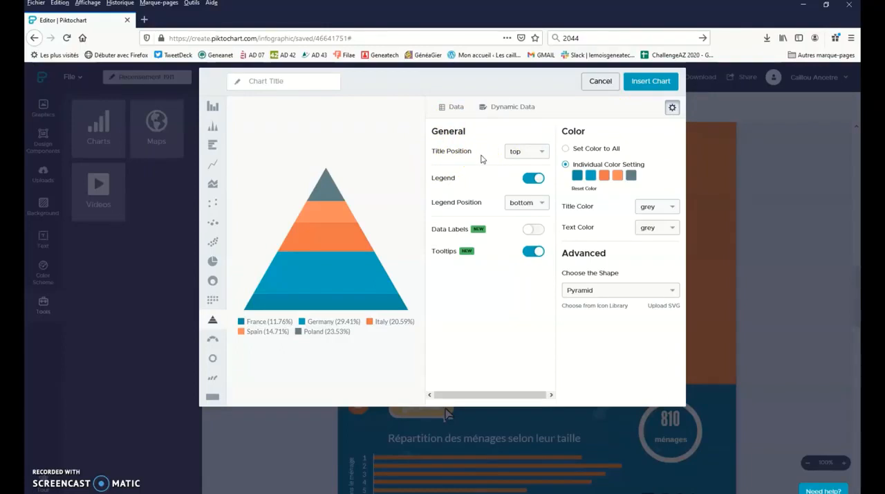
{"action": "left_click", "coordinate": [263, 82]}
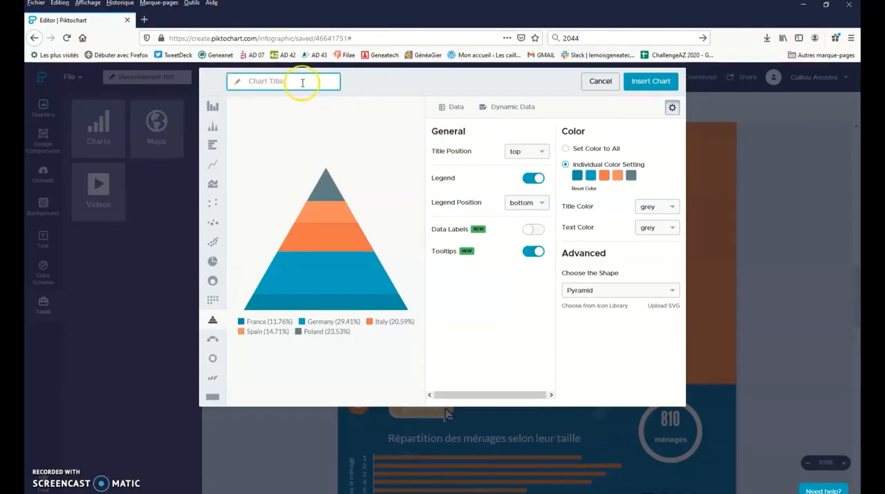
{"action": "left_click", "coordinate": [533, 180]}
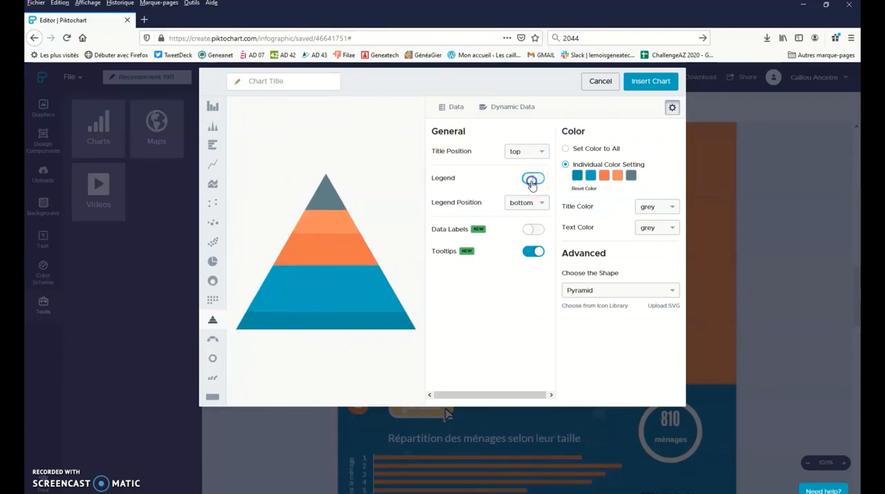
{"action": "left_click", "coordinate": [531, 180]}
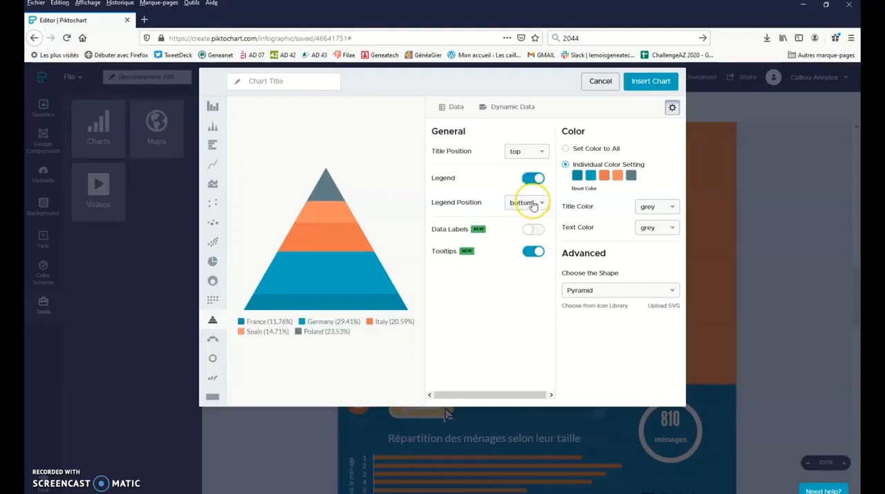
{"action": "left_click", "coordinate": [538, 237]}
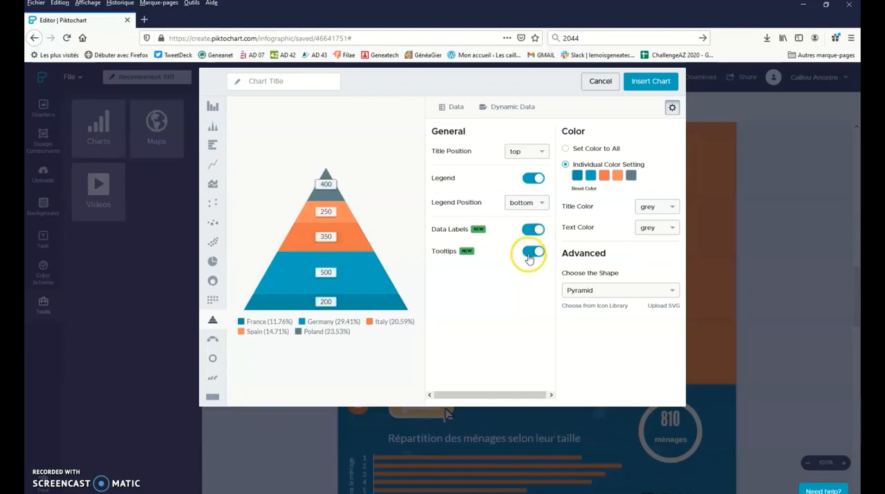
{"action": "mouse_move", "coordinate": [323, 275]}
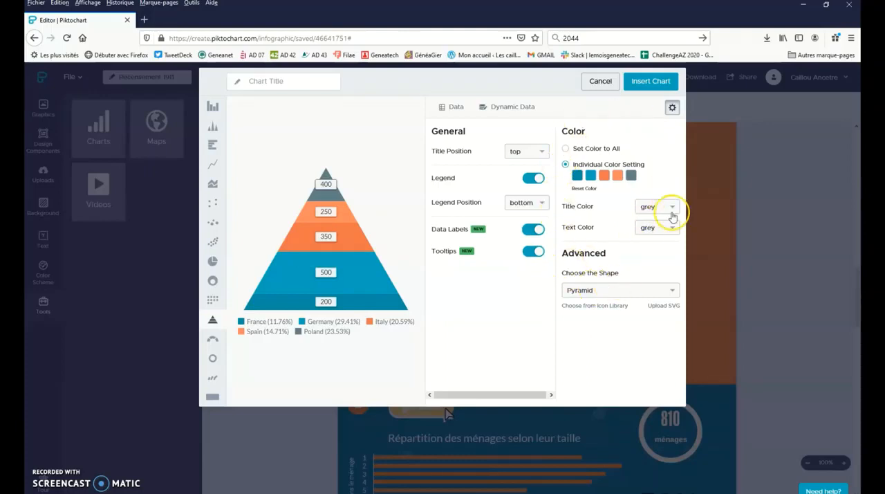
- Try a single color for all pyramid segments and return to individual color settings
{"action": "left_click", "coordinate": [565, 149]}
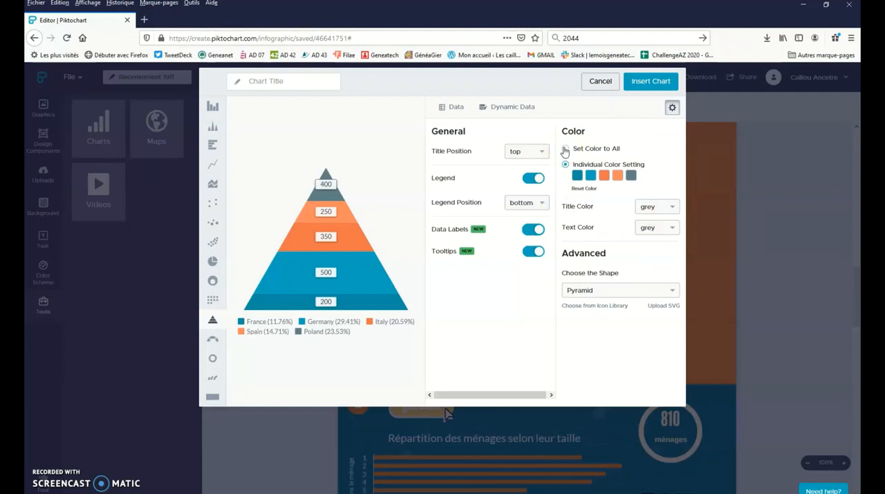
{"action": "left_click", "coordinate": [565, 149]}
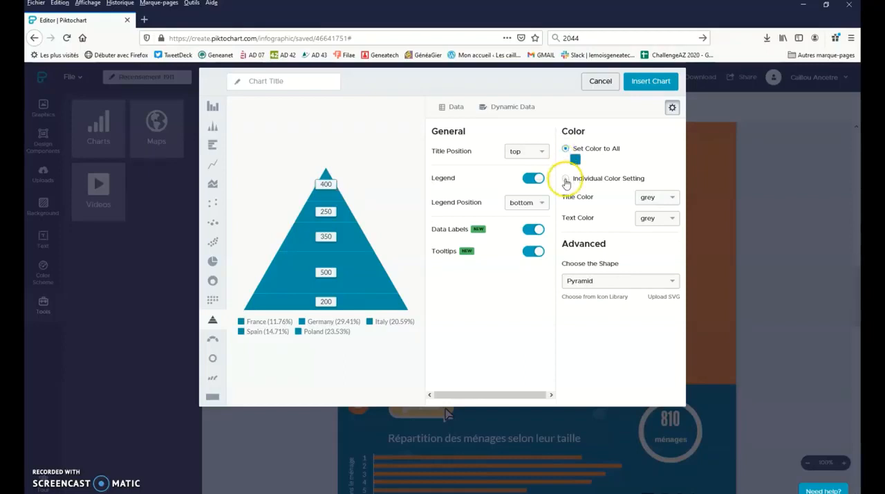
{"action": "left_click", "coordinate": [566, 177]}
- Examine the individual color choices for the France, Germany and Spain segments and the chart title's color options
{"action": "left_click", "coordinate": [578, 176]}
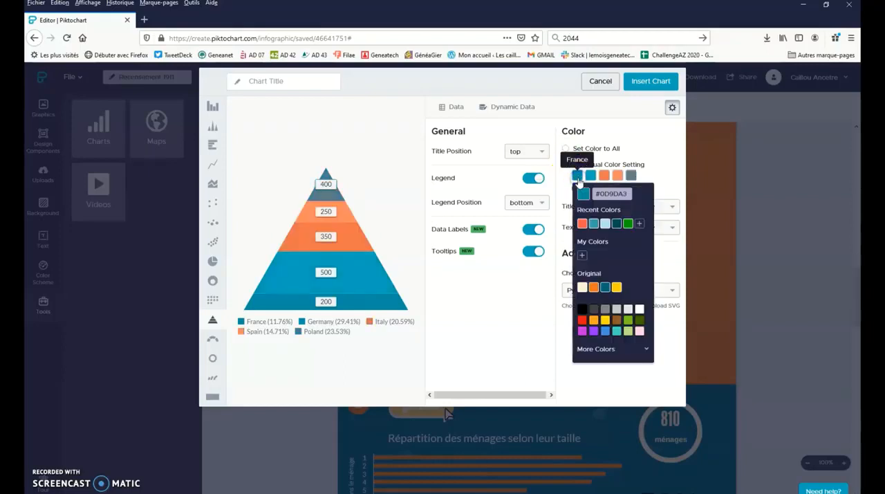
{"action": "left_click", "coordinate": [590, 177]}
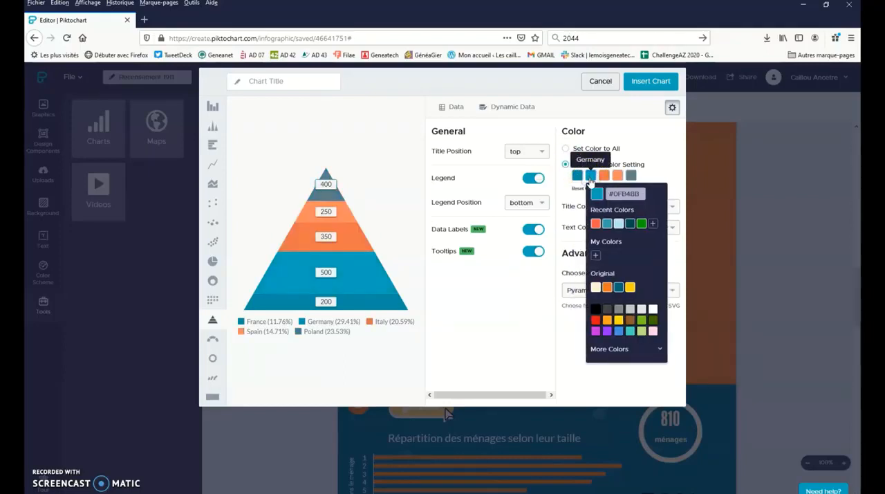
{"action": "left_click", "coordinate": [616, 177]}
{"action": "left_click", "coordinate": [637, 143]}
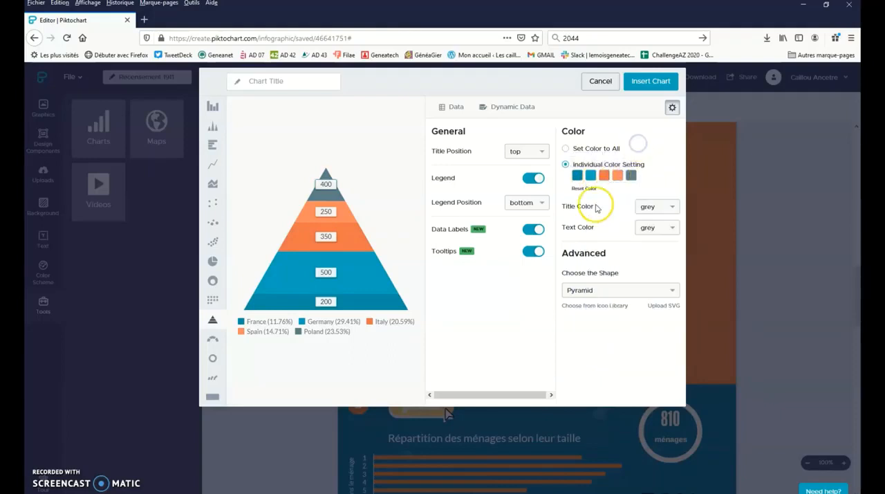
{"action": "left_click", "coordinate": [670, 209]}
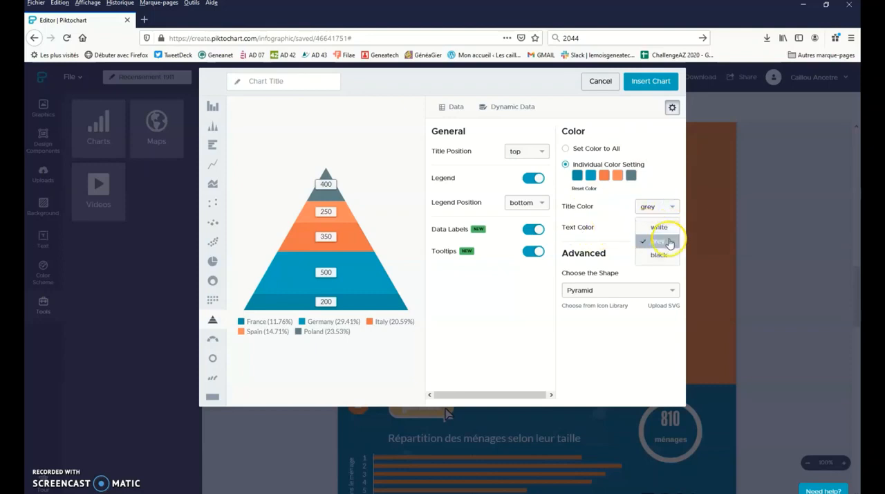
{"action": "left_click", "coordinate": [670, 261]}
{"action": "left_click", "coordinate": [653, 173]}
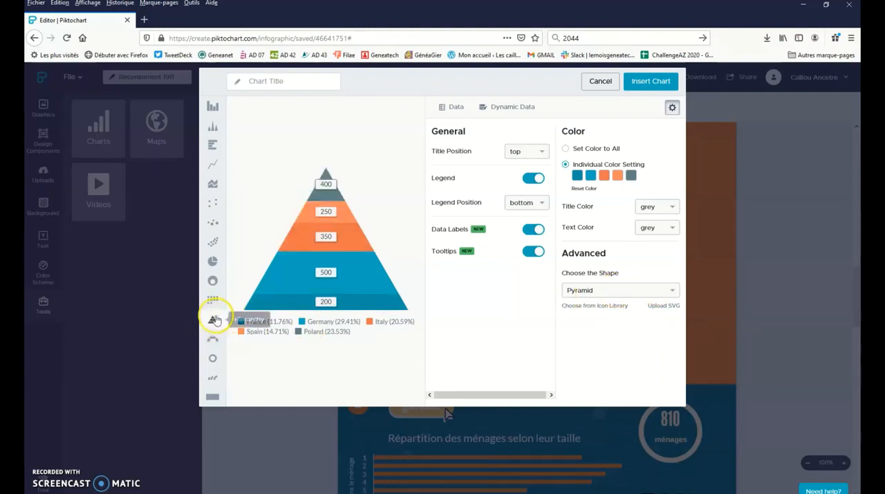
- Try the Funnel, Heart, Dot, Man and Woman shapes for the hierarchy chart and return to Pyramid
{"action": "left_click", "coordinate": [615, 291]}
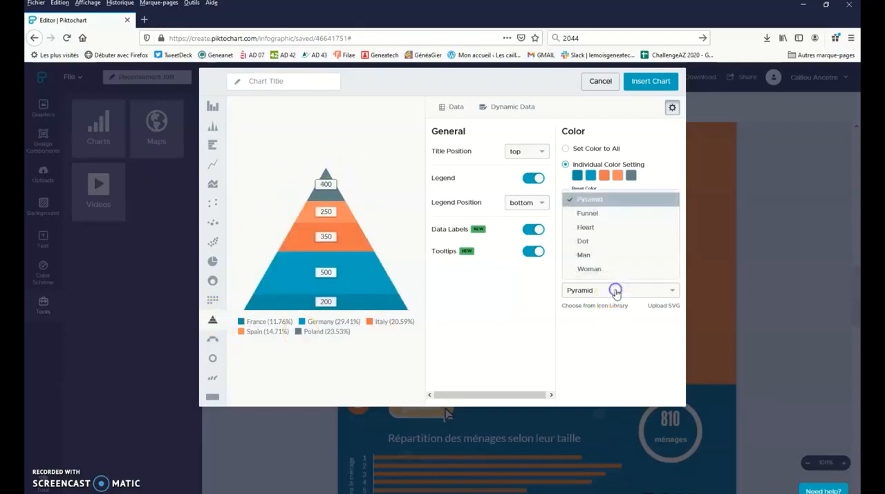
{"action": "left_click", "coordinate": [634, 216]}
{"action": "left_click", "coordinate": [636, 292]}
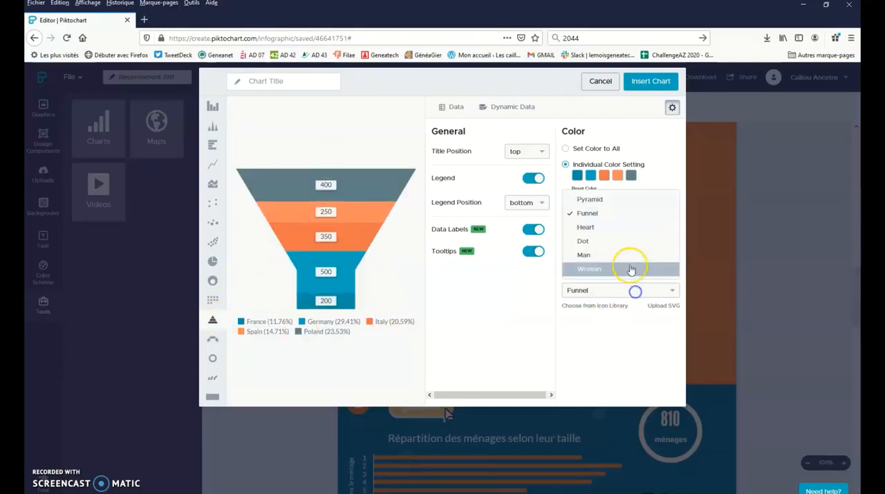
{"action": "left_click", "coordinate": [628, 229]}
{"action": "left_click", "coordinate": [620, 294]}
{"action": "left_click", "coordinate": [622, 241]}
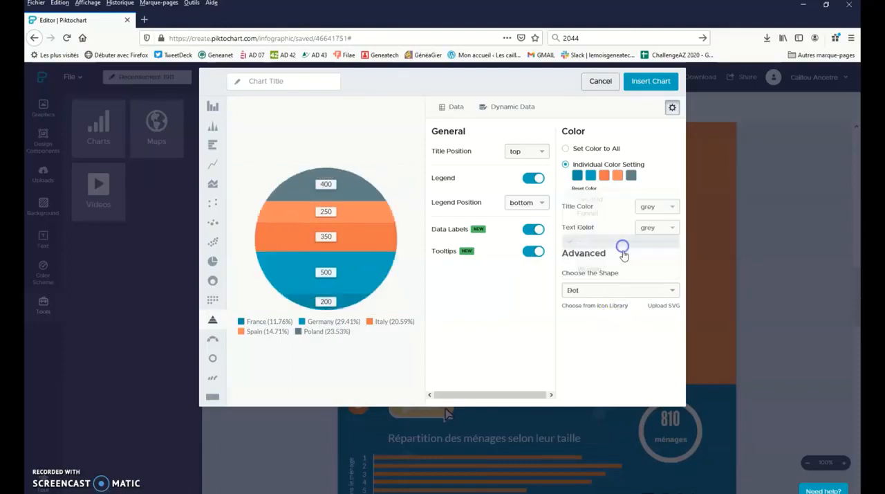
{"action": "left_click", "coordinate": [630, 292]}
{"action": "left_click", "coordinate": [638, 255]}
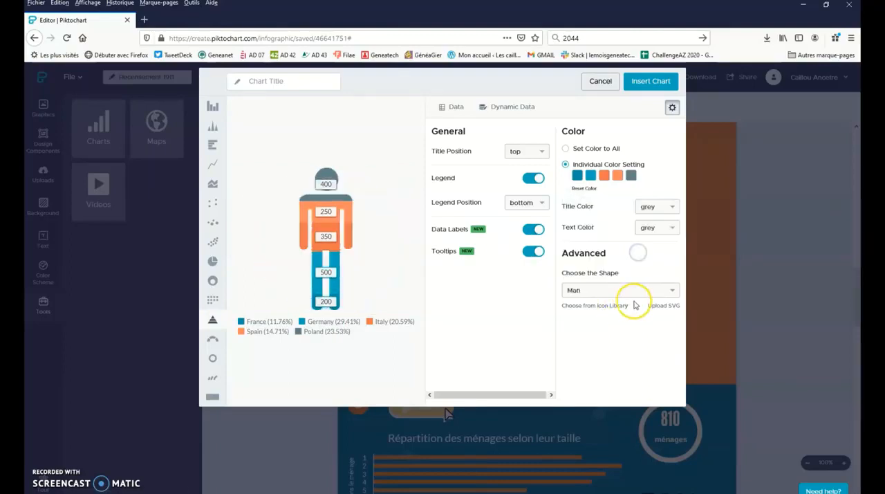
{"action": "left_click", "coordinate": [634, 293]}
{"action": "left_click", "coordinate": [635, 269]}
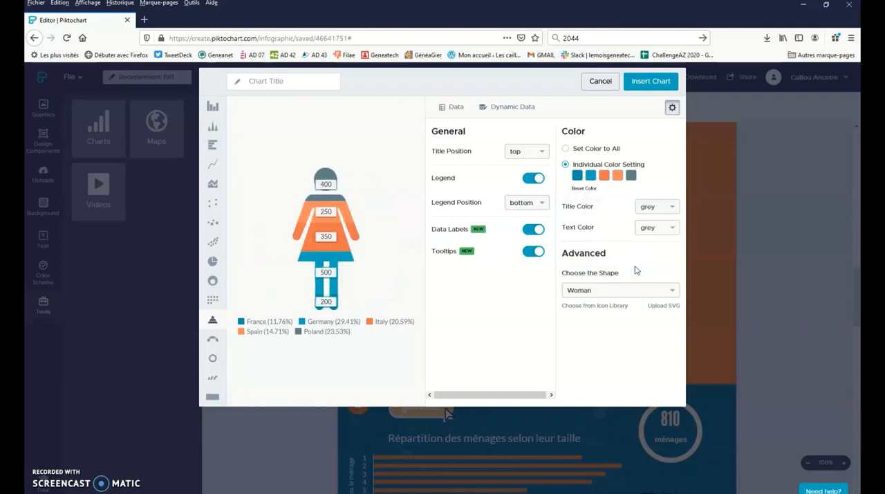
{"action": "left_click", "coordinate": [636, 291]}
{"action": "left_click", "coordinate": [630, 198]}
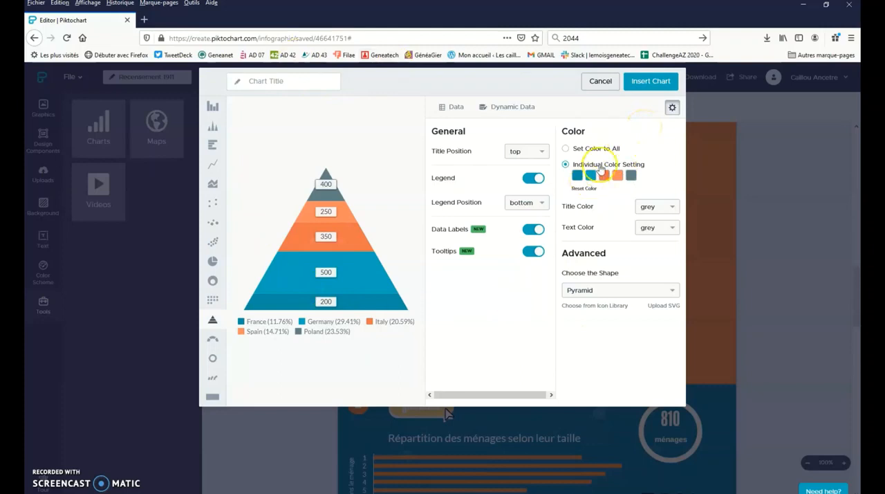
- Insert the pyramid chart into section 2 and change its title and text colors to black
{"action": "left_click", "coordinate": [641, 82]}
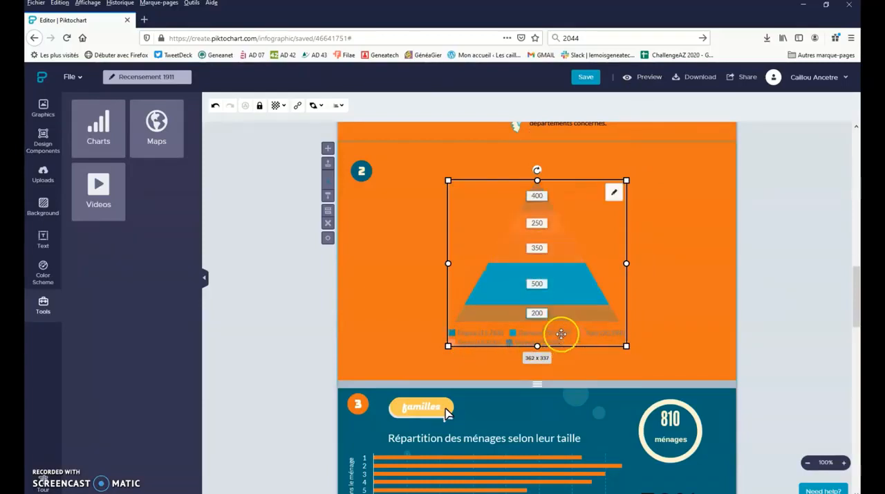
{"action": "left_click", "coordinate": [619, 197]}
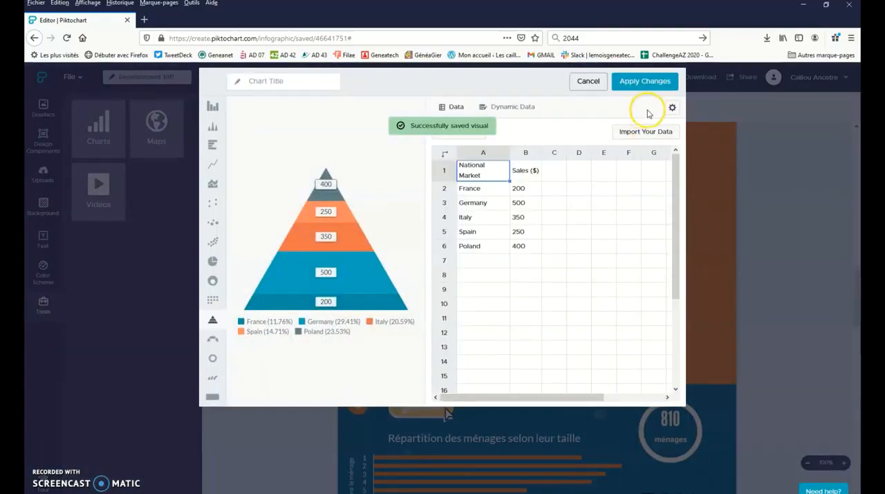
{"action": "left_click", "coordinate": [671, 107]}
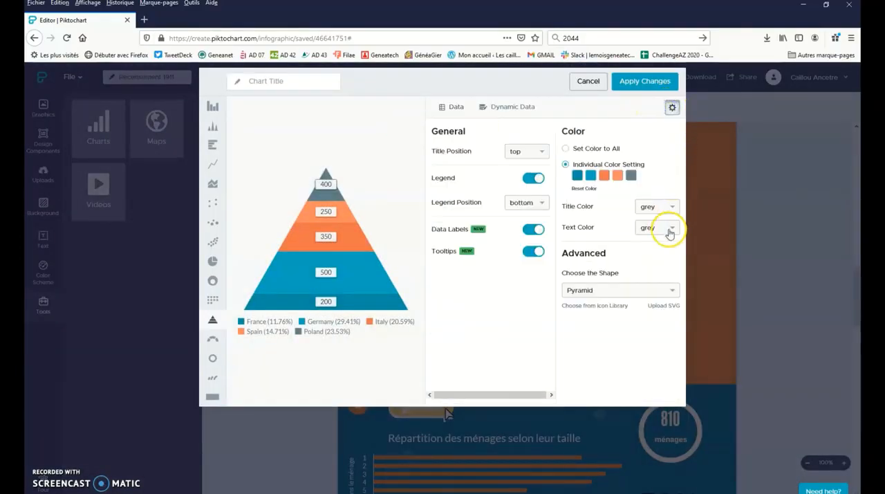
{"action": "left_click", "coordinate": [671, 205]}
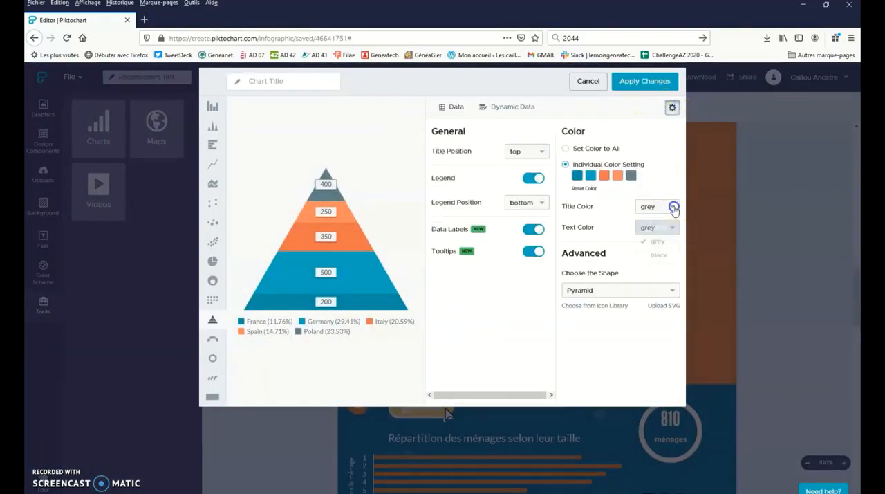
{"action": "left_click", "coordinate": [659, 257]}
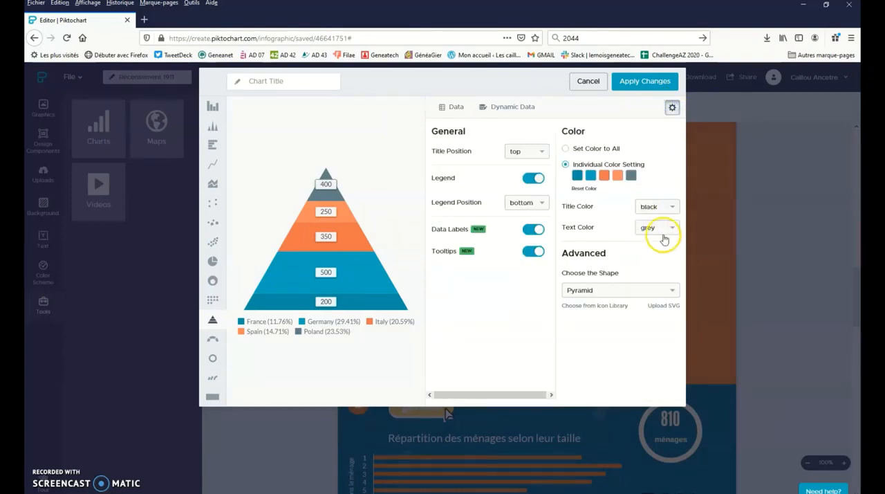
{"action": "left_click", "coordinate": [664, 227]}
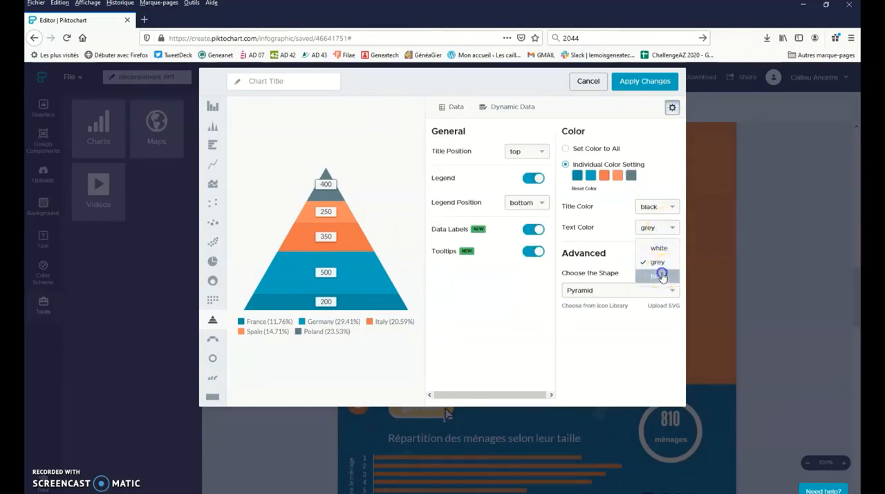
{"action": "left_click", "coordinate": [661, 276]}
{"action": "left_click", "coordinate": [645, 82]}
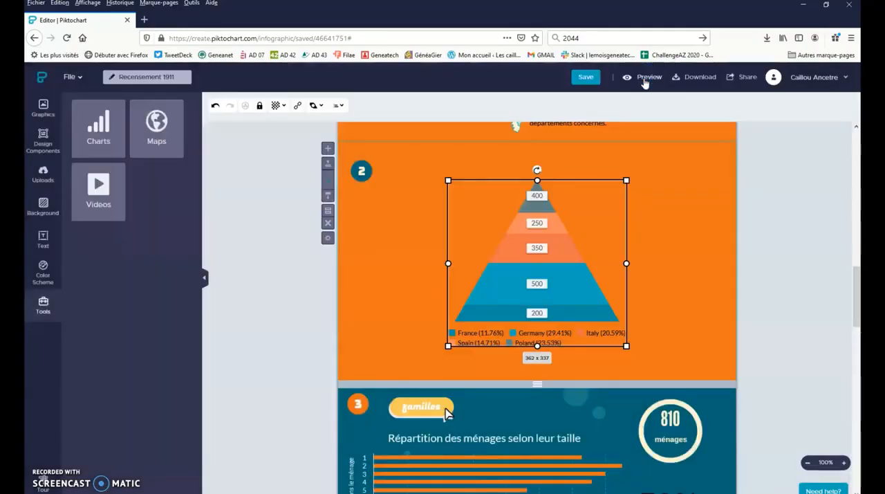
{"action": "left_click", "coordinate": [648, 273]}
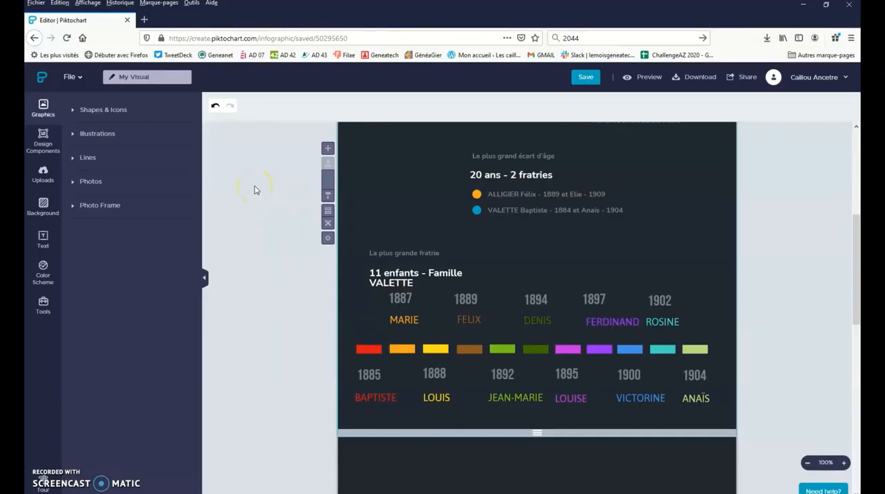
- In the My Visual infographic, add the multicolored 2012–2021 timeline component and move it into the empty block below the siblings' timeline
{"action": "left_click", "coordinate": [45, 144]}
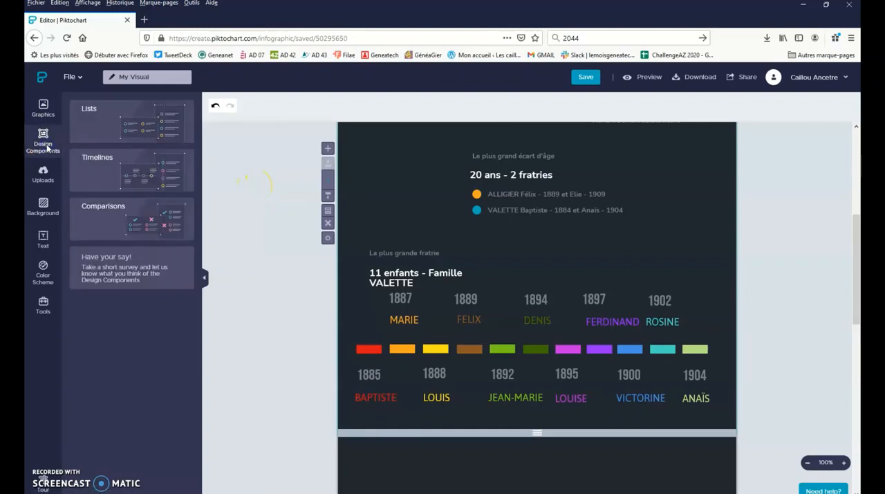
{"action": "left_click", "coordinate": [76, 166]}
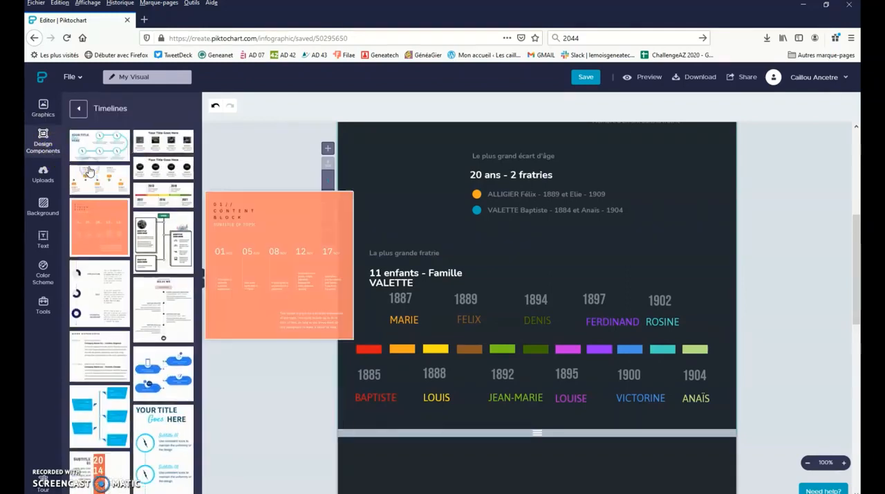
{"action": "mouse_move", "coordinate": [160, 197]}
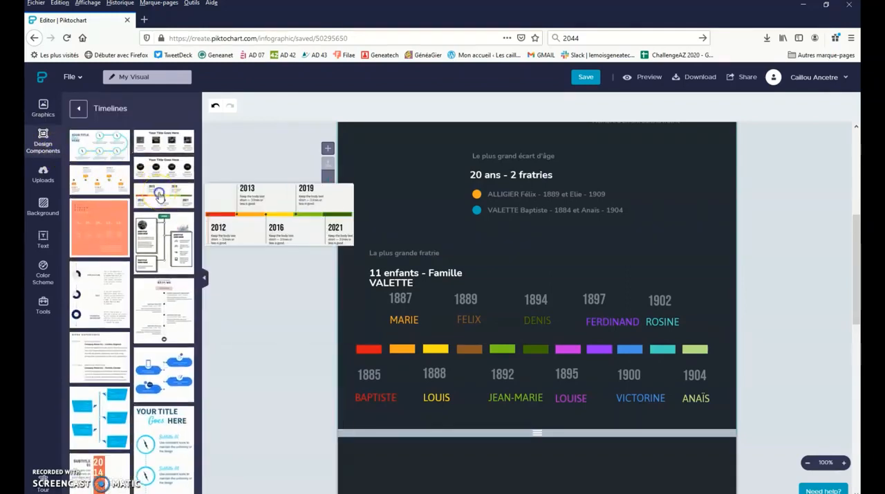
{"action": "left_click", "coordinate": [160, 197]}
{"action": "scroll", "coordinate": [405, 145], "scroll_direction": "down", "scroll_amount": 3}
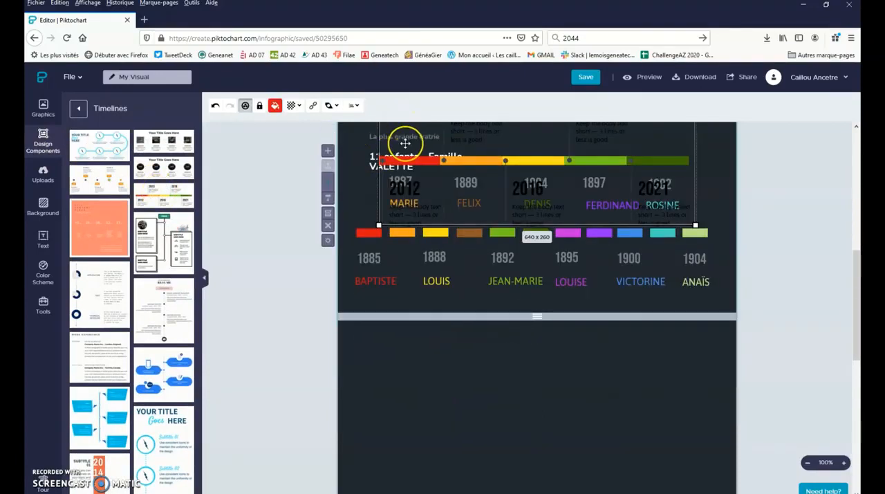
{"action": "left_click_drag", "start_coordinate": [405, 136], "coordinate": [408, 378]}
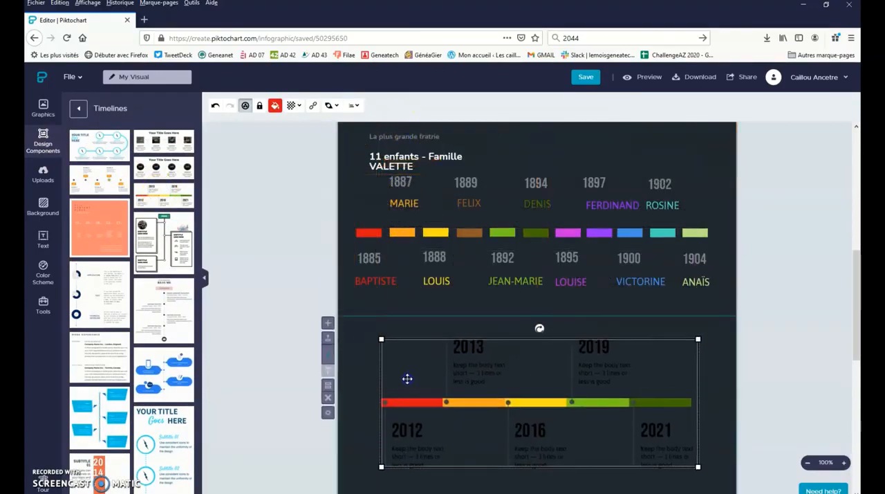
{"action": "left_click", "coordinate": [261, 250]}
{"action": "scroll", "coordinate": [261, 247], "scroll_direction": "down", "scroll_amount": 1}
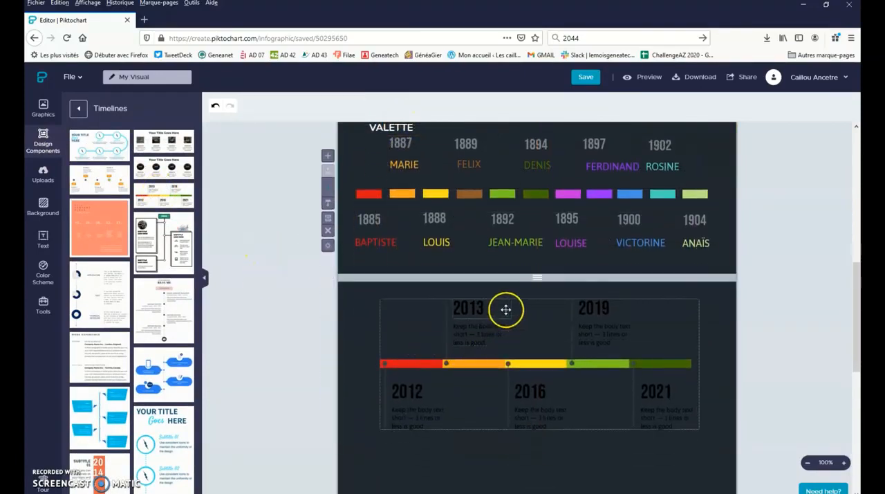
{"action": "scroll", "coordinate": [299, 285], "scroll_direction": "up", "scroll_amount": 1}
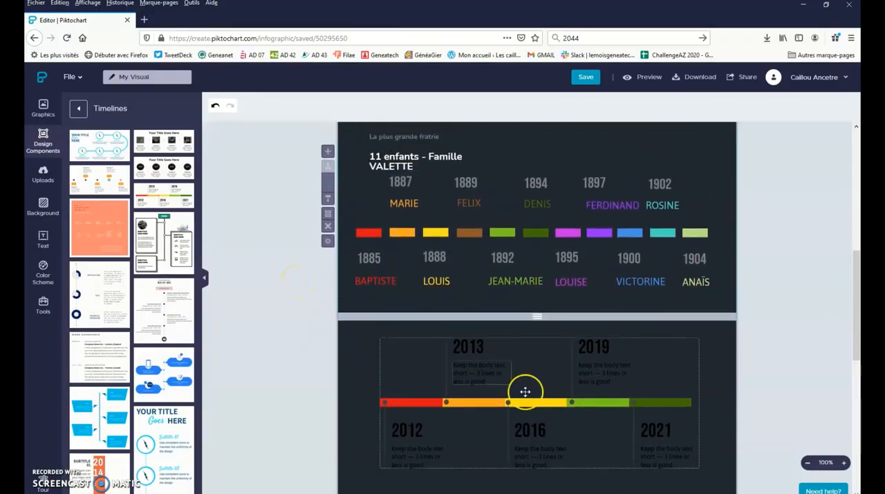
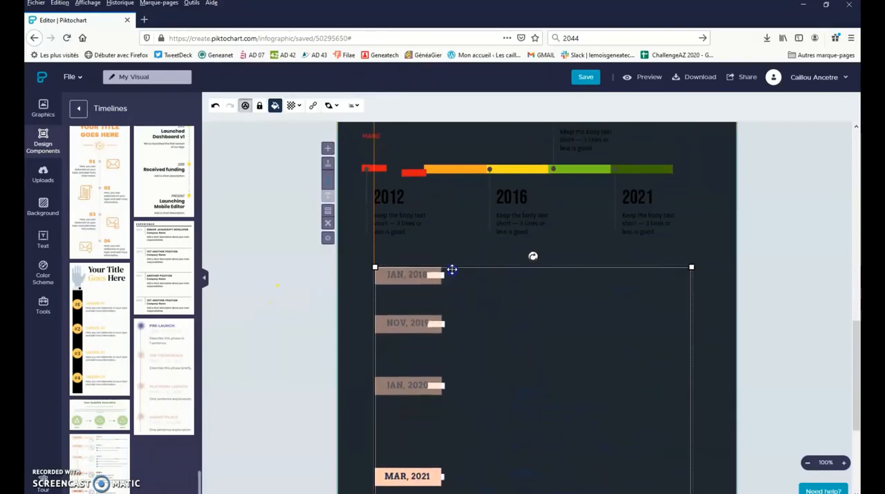
{"action": "left_click", "coordinate": [357, 269]}
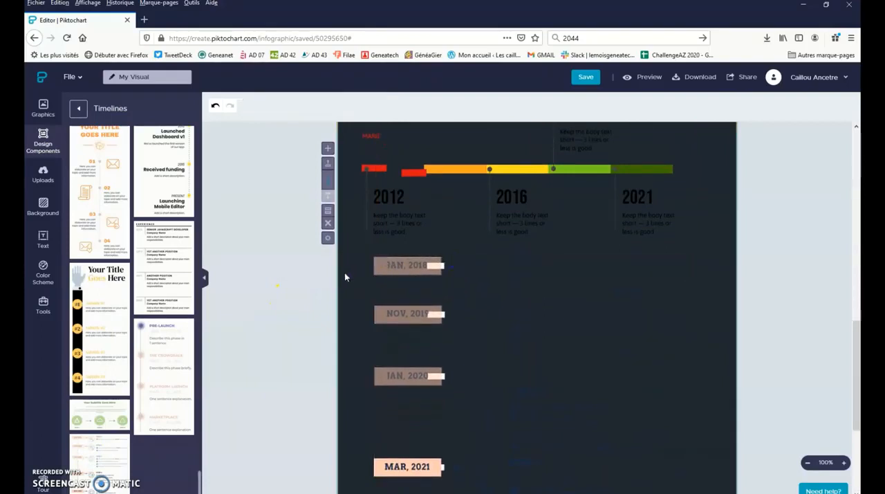
{"action": "left_click", "coordinate": [602, 266]}
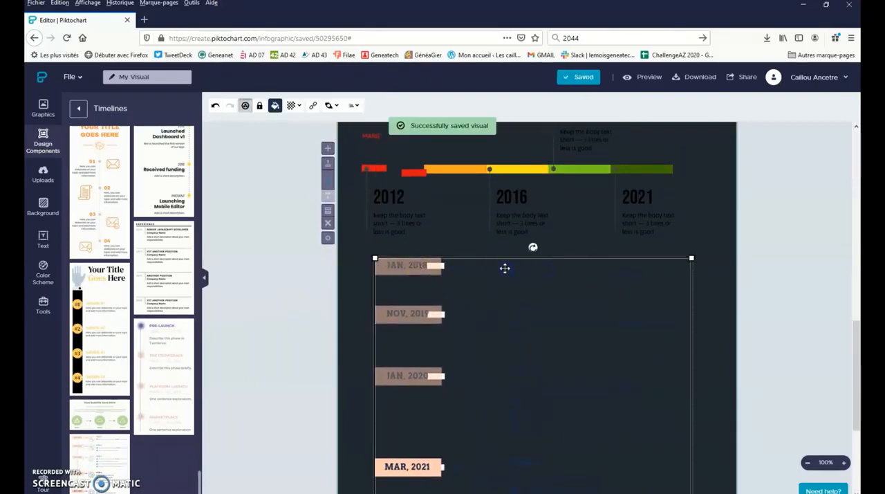
{"action": "left_click", "coordinate": [353, 280]}
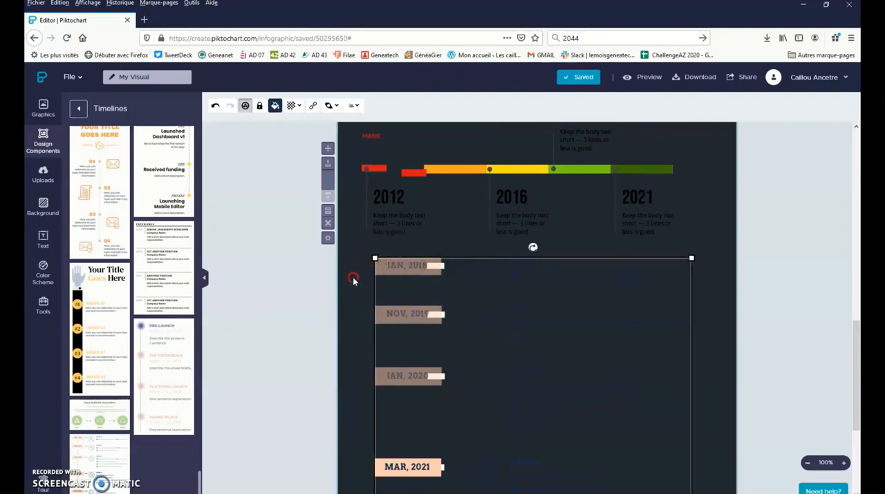
{"action": "right_click", "coordinate": [354, 278]}
- Set the background color of the block containing the STEP timeline to light gray #E5E5E5
{"action": "left_click", "coordinate": [348, 261]}
{"action": "left_click", "coordinate": [309, 267]}
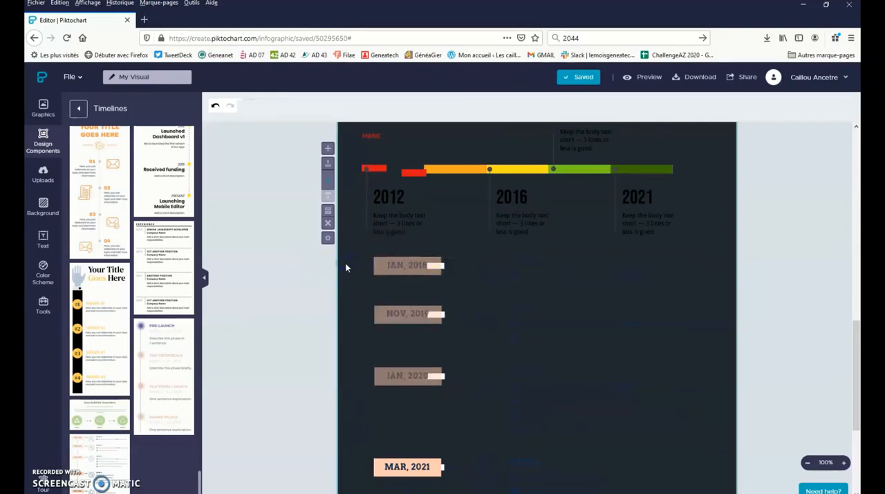
{"action": "left_click", "coordinate": [43, 107]}
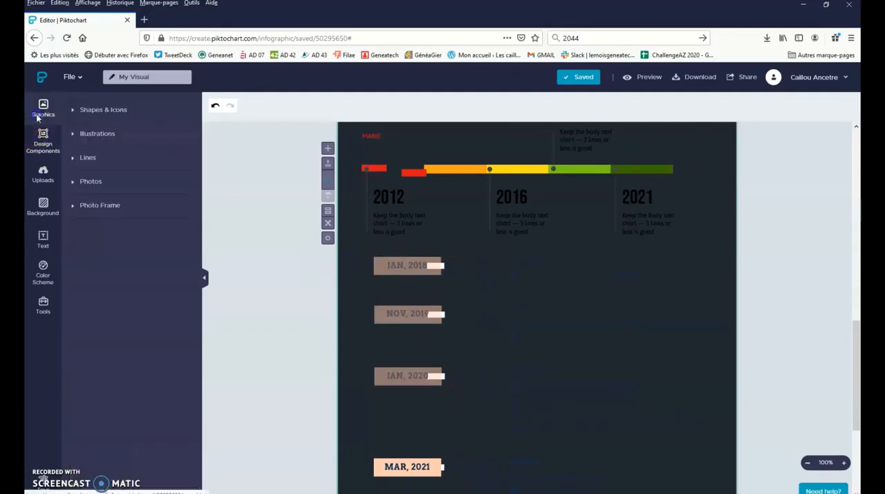
{"action": "left_click", "coordinate": [38, 211]}
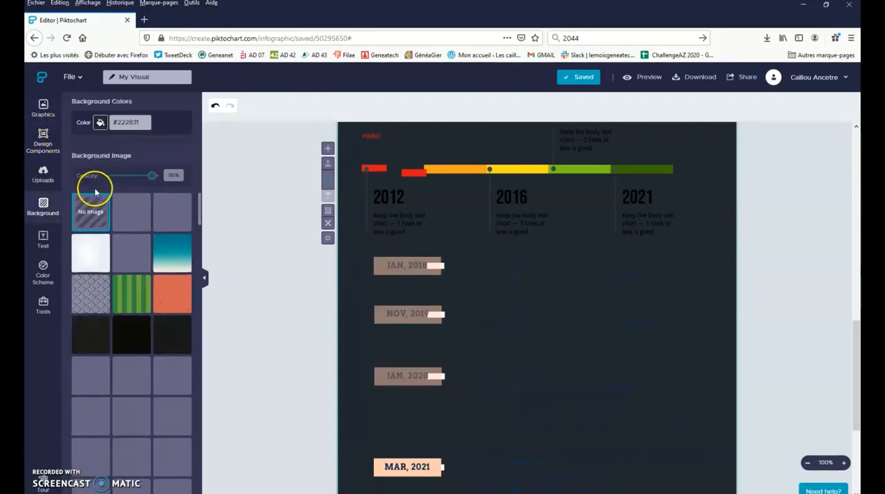
{"action": "left_click", "coordinate": [103, 124]}
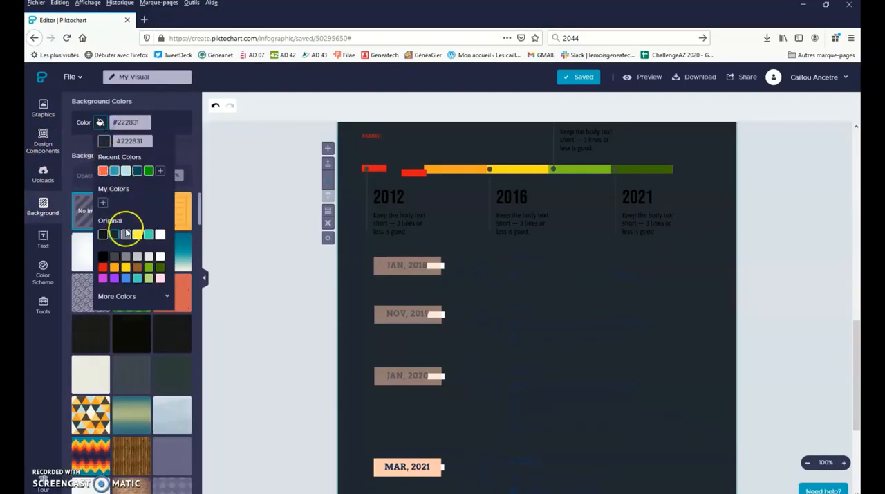
{"action": "left_click", "coordinate": [148, 256]}
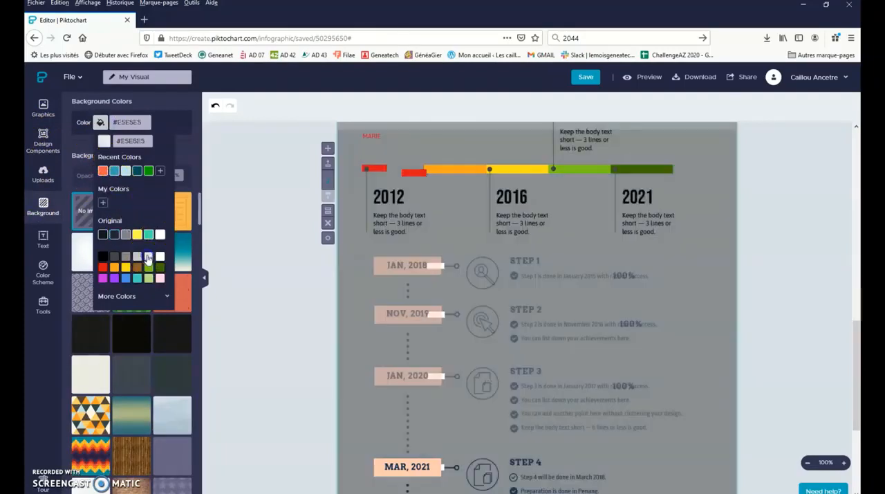
{"action": "left_click", "coordinate": [268, 226]}
- Change the year in the first date label of the STEP timeline to 1911
{"action": "left_click", "coordinate": [605, 291]}
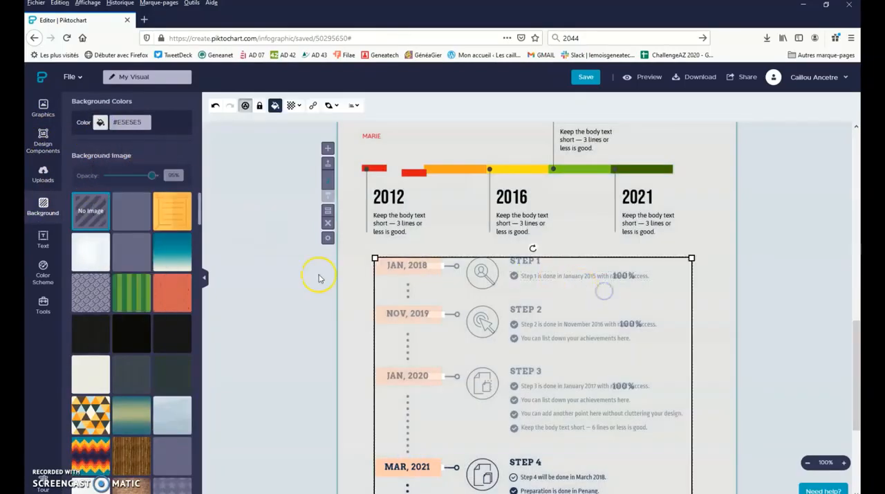
{"action": "scroll", "coordinate": [266, 252], "scroll_direction": "down", "scroll_amount": 1}
{"action": "scroll", "coordinate": [559, 254], "scroll_direction": "down", "scroll_amount": 2}
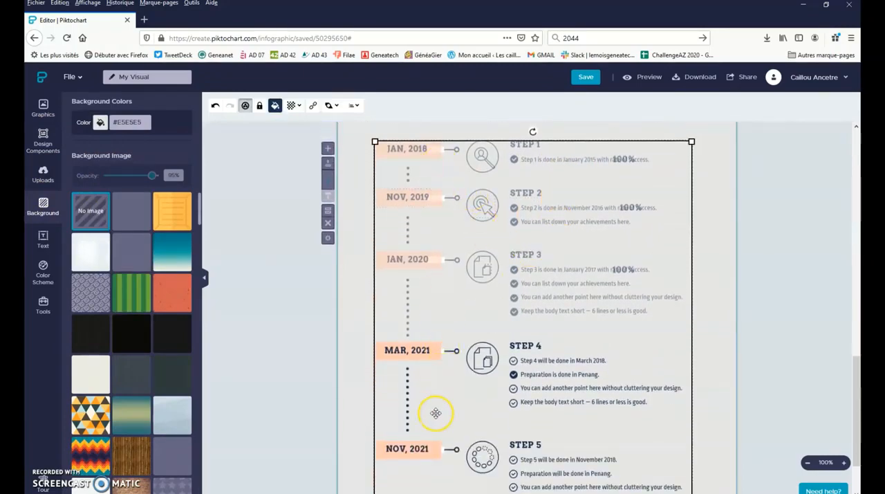
{"action": "scroll", "coordinate": [443, 360], "scroll_direction": "up", "scroll_amount": 3}
{"action": "scroll", "coordinate": [455, 277], "scroll_direction": "down", "scroll_amount": 4}
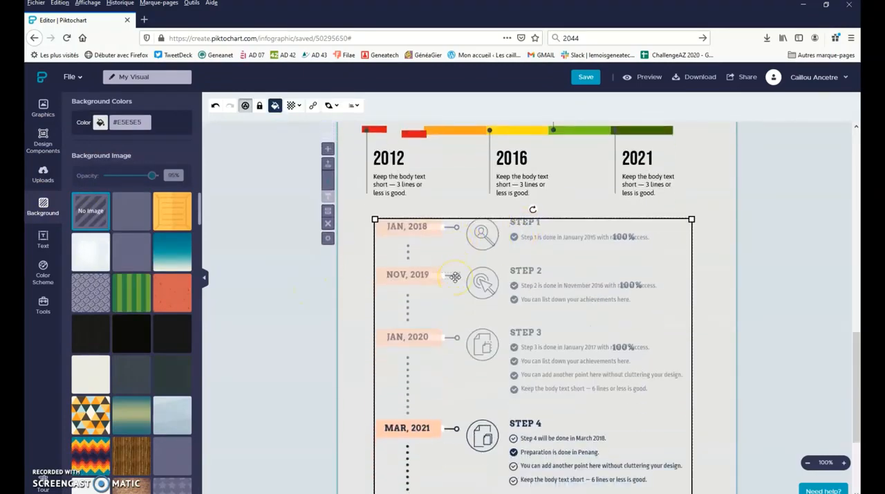
{"action": "scroll", "coordinate": [456, 277], "scroll_direction": "up", "scroll_amount": 3}
{"action": "left_click", "coordinate": [410, 226]}
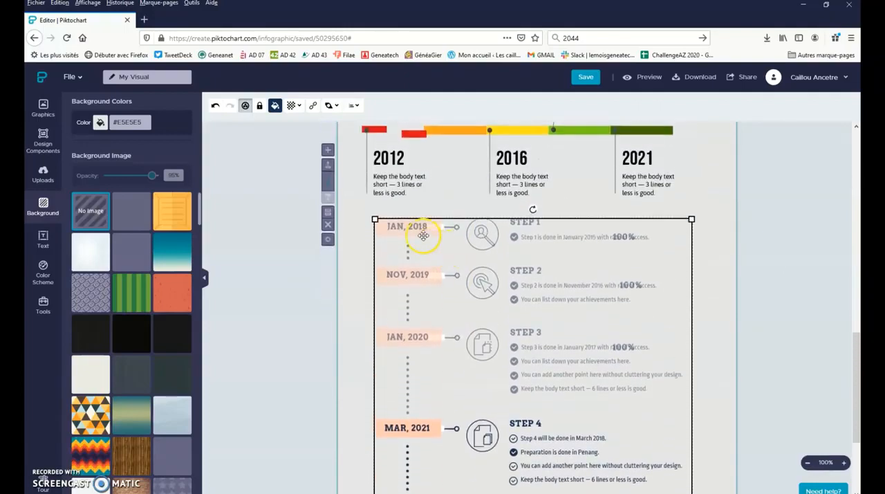
{"action": "double_click", "coordinate": [418, 228]}
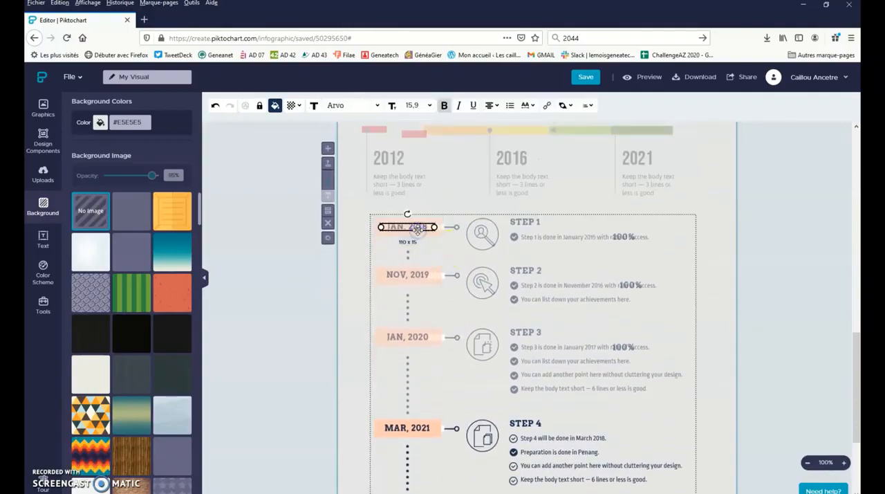
{"action": "left_click", "coordinate": [421, 226]}
{"action": "double_click", "coordinate": [419, 226]}
{"action": "type", "text": "1911"}
- Replace the STEP 1 heading with "Saint-Agrève"
{"action": "left_click", "coordinate": [525, 222]}
{"action": "left_click_drag", "start_coordinate": [556, 222], "coordinate": [512, 221]}
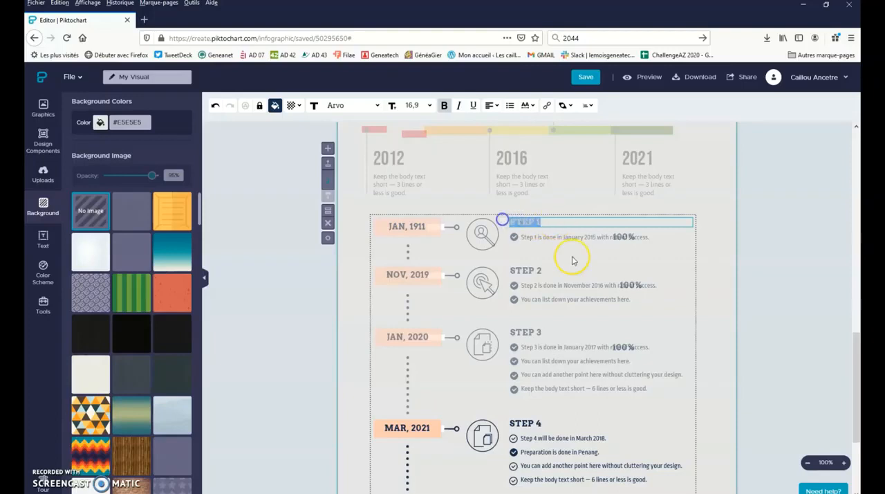
{"action": "type", "text": "Saint-"}
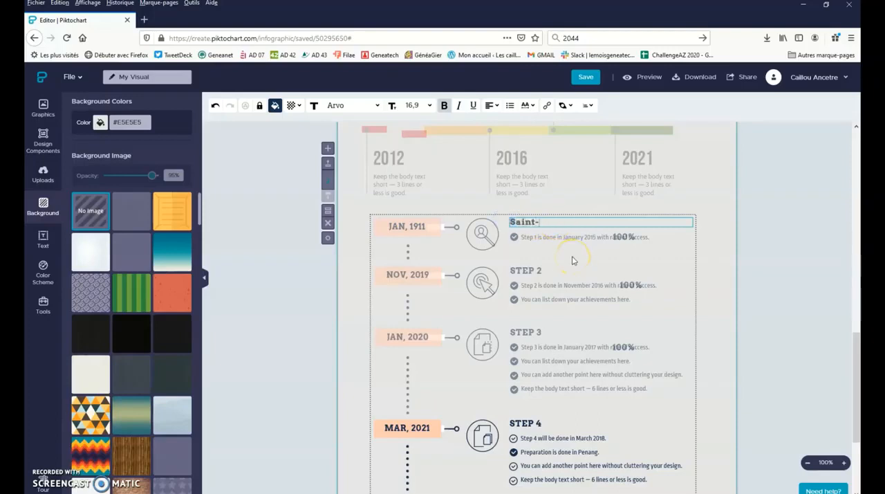
{"action": "type", "text": "Agréve"}
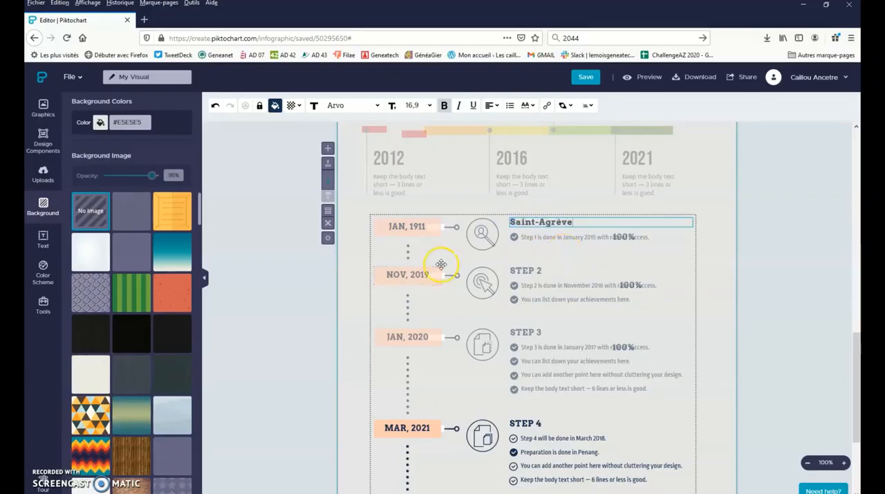
- Remove the month from the timeline's first date label, leaving only 1911
{"action": "left_click", "coordinate": [393, 232]}
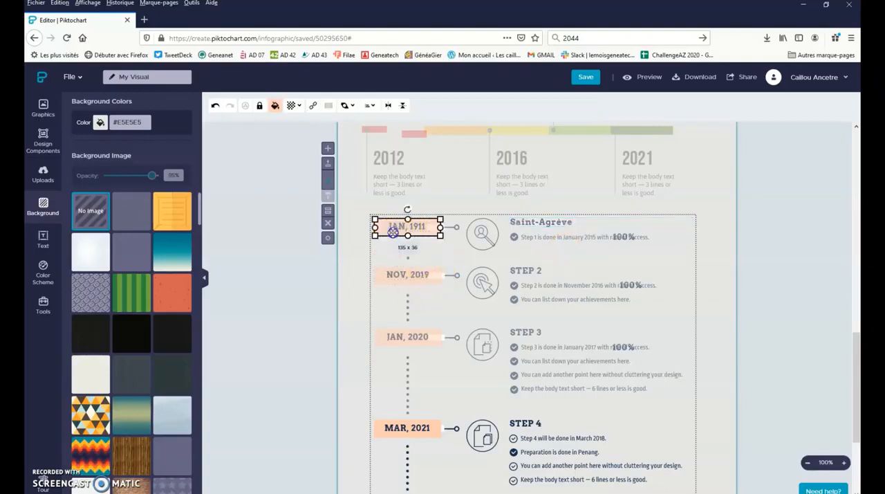
{"action": "left_click", "coordinate": [393, 232]}
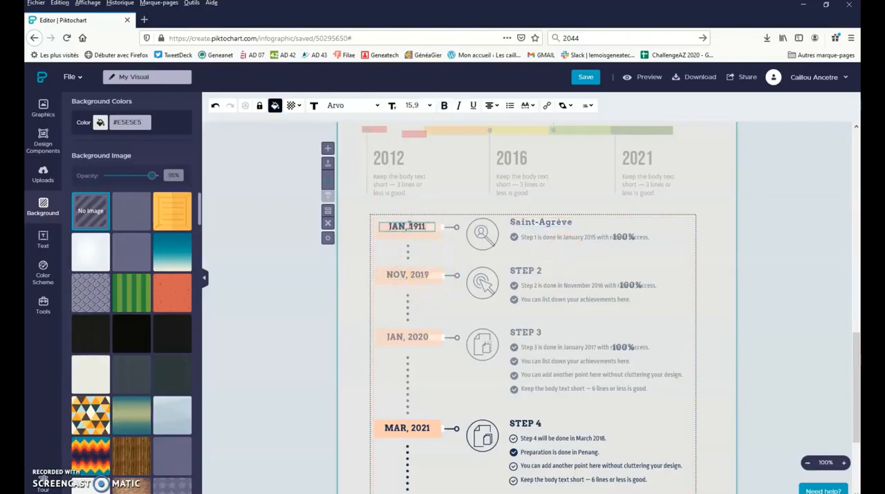
{"action": "left_click_drag", "start_coordinate": [406, 226], "coordinate": [387, 225]}
{"action": "key", "text": "BackSpace"}
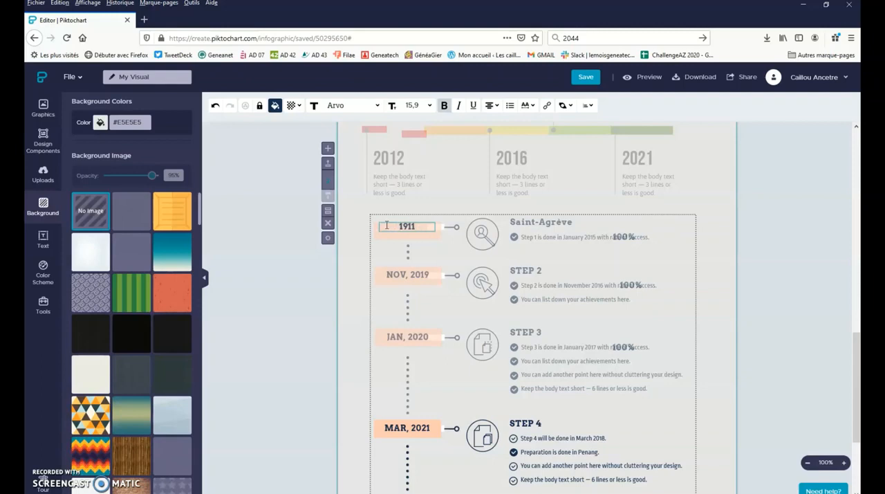
- Replace the timeline's second date label with the year 1921, without a month
{"action": "double_click", "coordinate": [398, 273]}
{"action": "left_click_drag", "start_coordinate": [408, 275], "coordinate": [380, 274]}
{"action": "left_click", "coordinate": [397, 275]}
{"action": "key", "text": "BackSpace"}
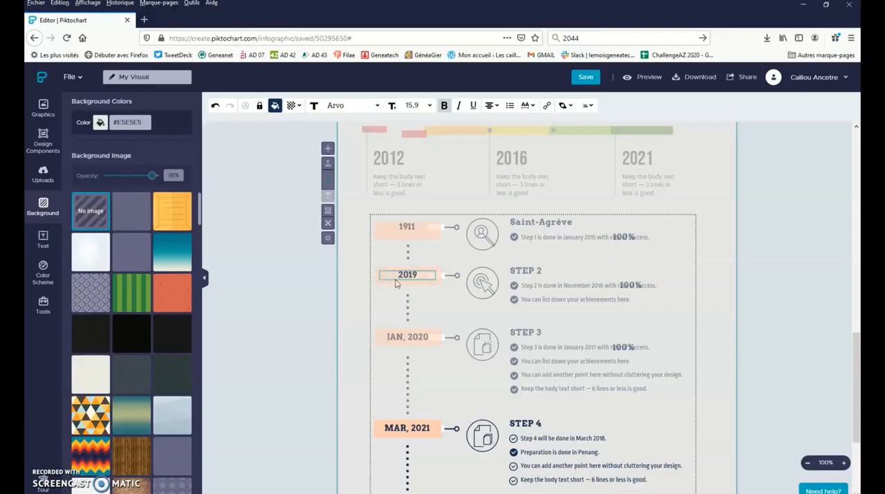
{"action": "left_click_drag", "start_coordinate": [415, 275], "coordinate": [354, 290]}
{"action": "type", "text": "1921"}
{"action": "left_click", "coordinate": [537, 267]}
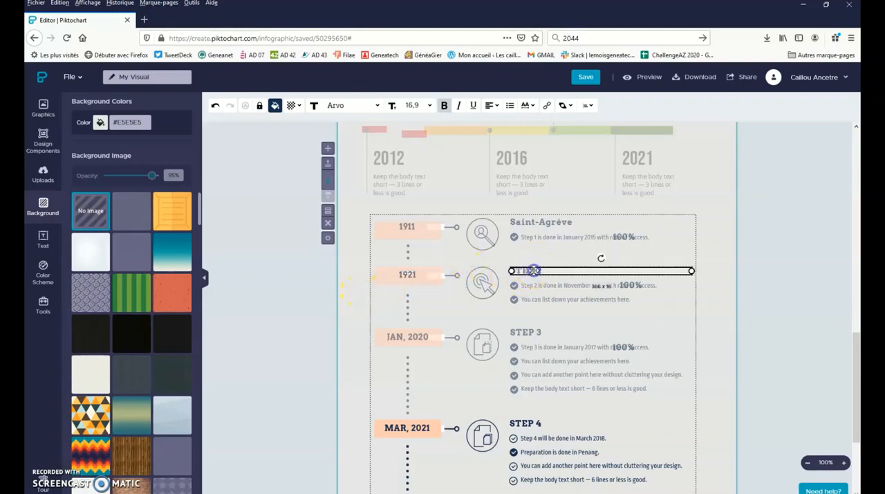
{"action": "left_click", "coordinate": [533, 235]}
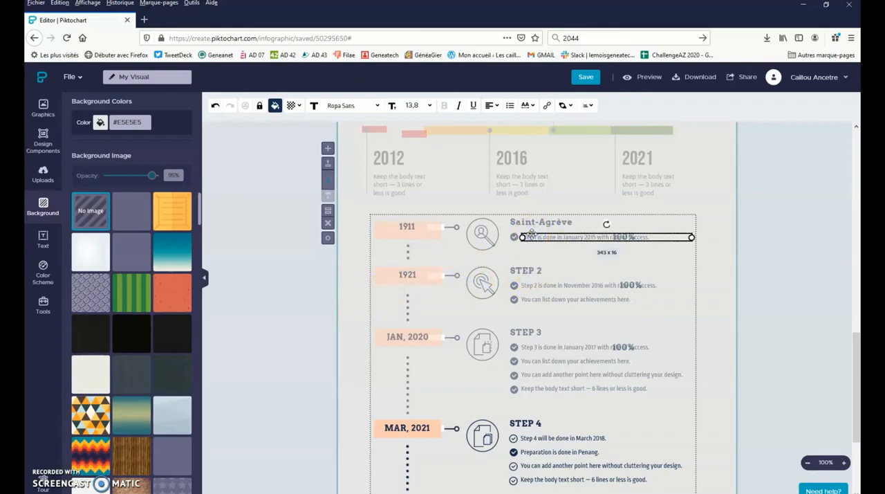
{"action": "left_click", "coordinate": [485, 235]}
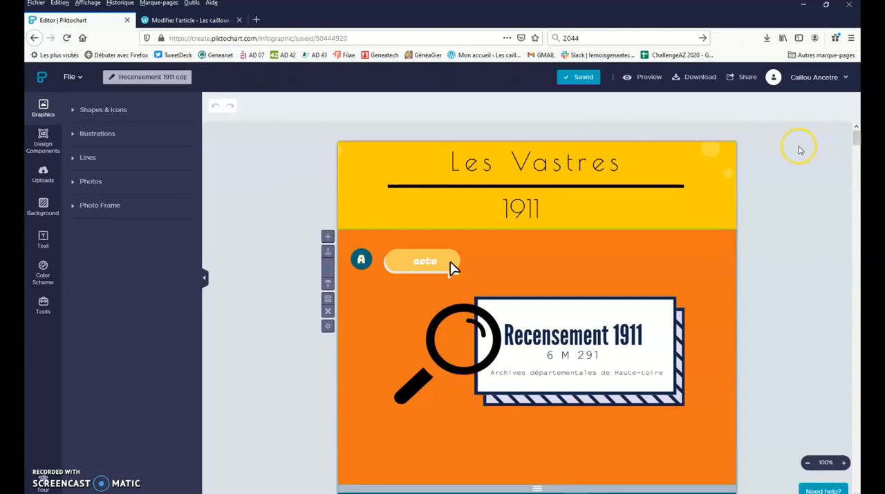
- Download the Recensement 1911 infographic as medium-quality PNG separated into blocks, and save the zip file
{"action": "left_click", "coordinate": [702, 77]}
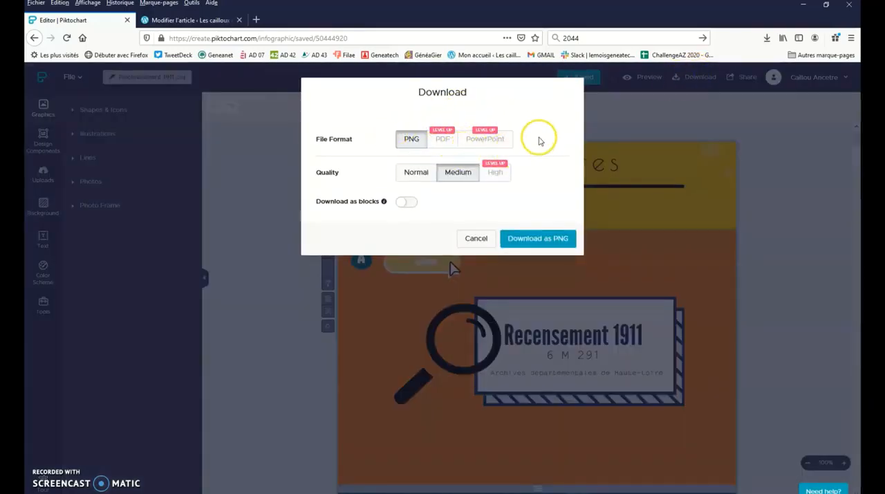
{"action": "left_click", "coordinate": [442, 132]}
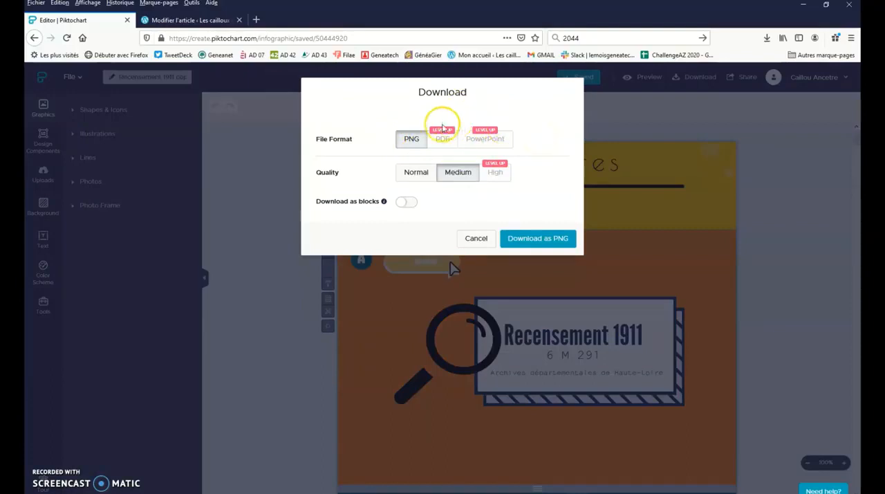
{"action": "left_click", "coordinate": [412, 140]}
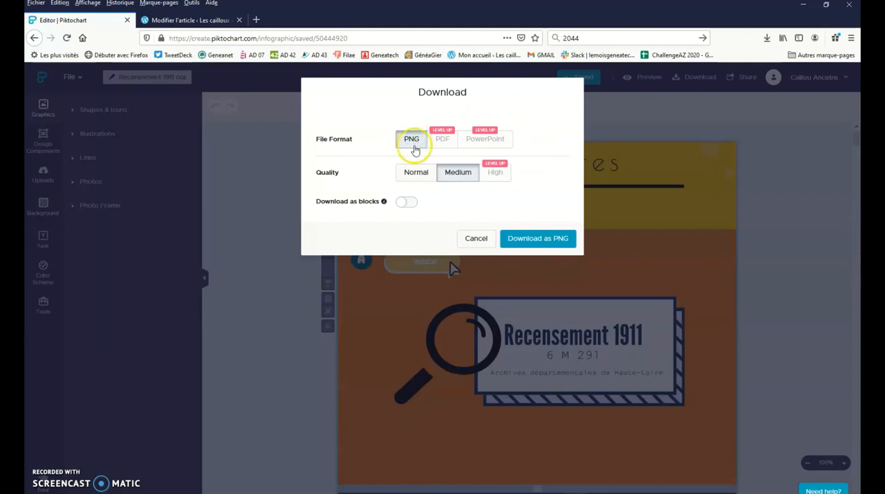
{"action": "left_click", "coordinate": [464, 174]}
{"action": "left_click", "coordinate": [463, 178]}
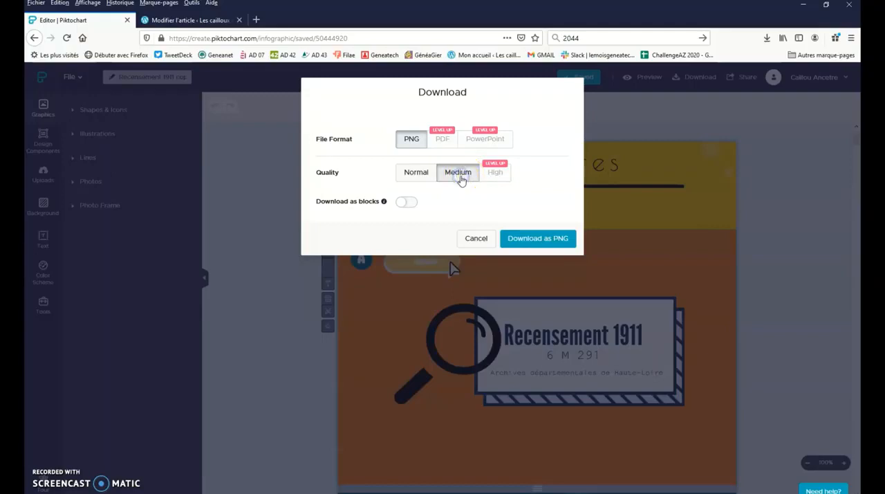
{"action": "left_click", "coordinate": [404, 203]}
{"action": "left_click", "coordinate": [551, 243]}
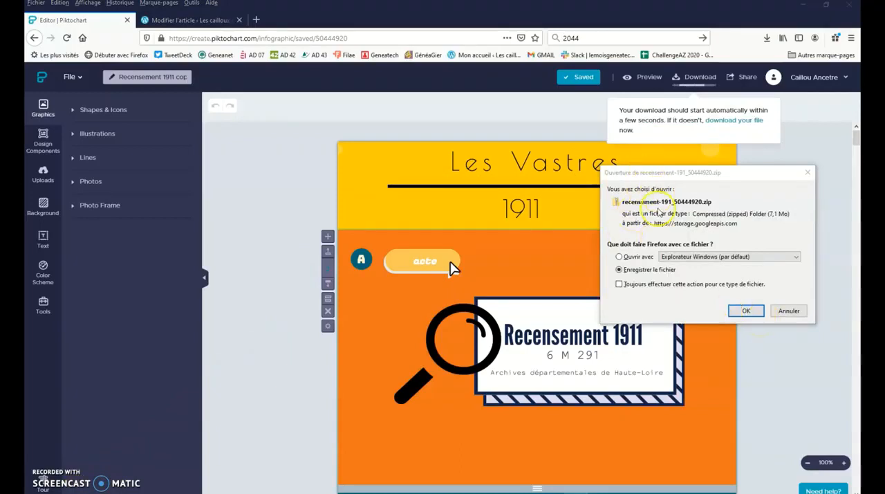
{"action": "left_click", "coordinate": [747, 310]}
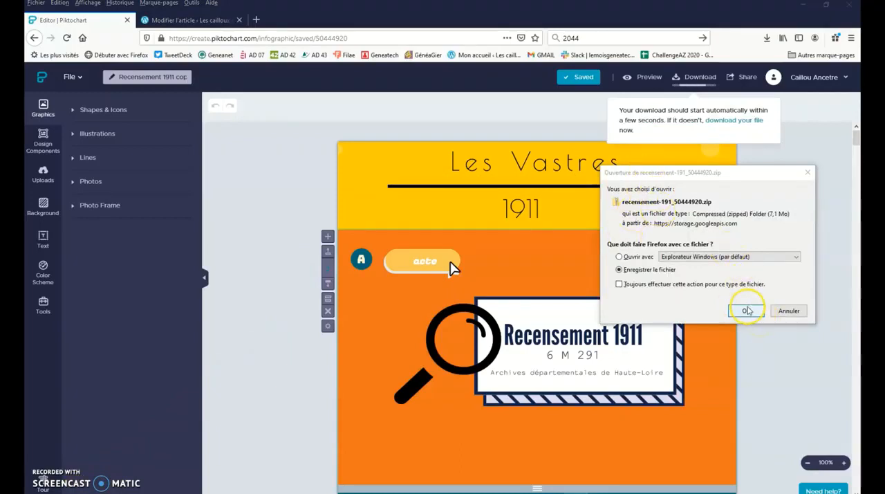
{"action": "left_click", "coordinate": [767, 40]}
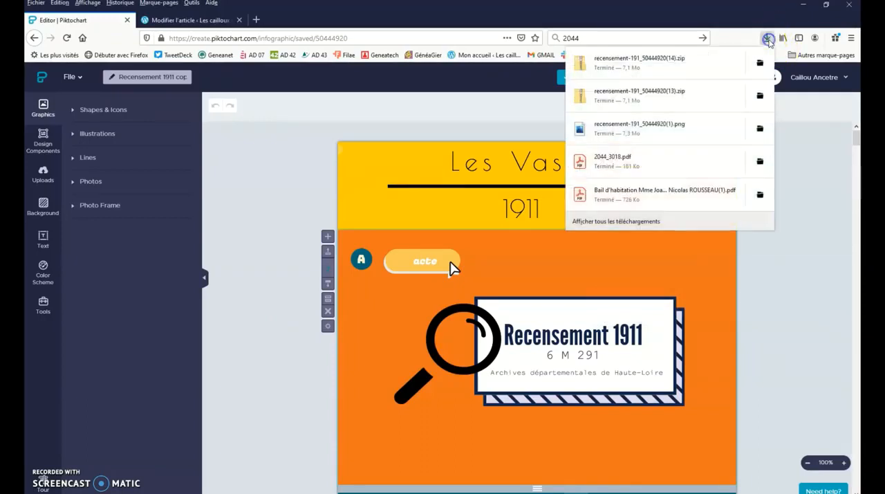
{"action": "left_click", "coordinate": [696, 69]}
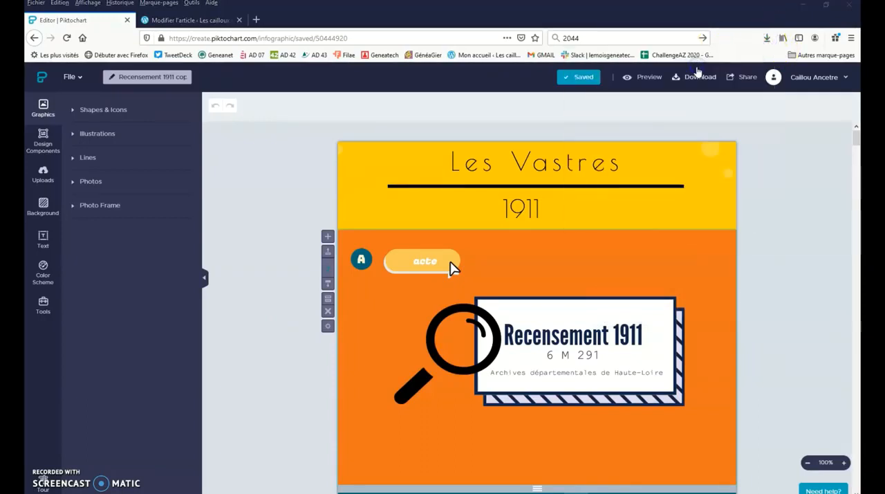
{"action": "left_click", "coordinate": [273, 117]}
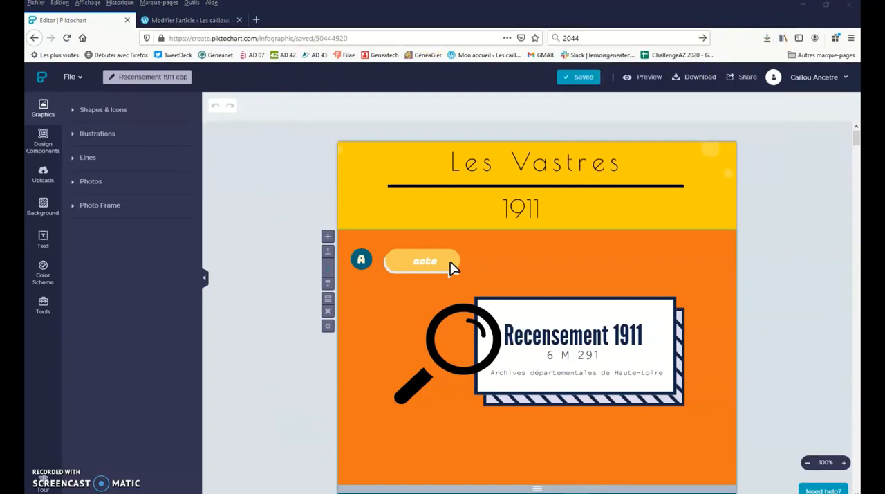
{"action": "left_click_drag", "start_coordinate": [432, 188], "coordinate": [523, 124]}
{"action": "left_click", "coordinate": [322, 231]}
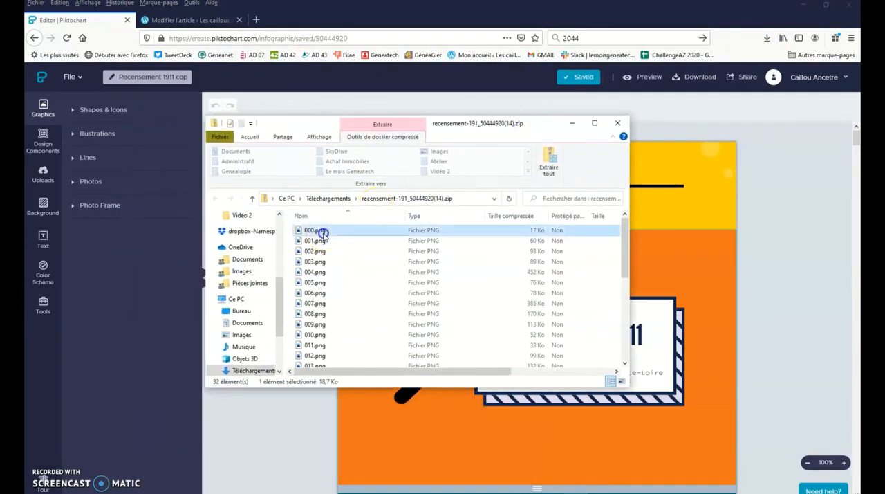
- Copy the images 000.png through 031.png from the zip archive into the images blog folder
{"action": "scroll", "coordinate": [343, 280], "scroll_direction": "down", "scroll_amount": 6}
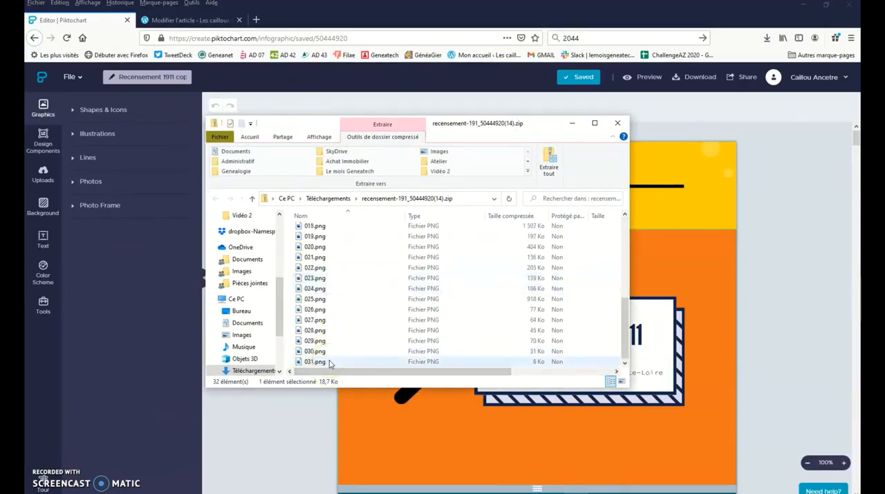
{"action": "left_click", "coordinate": [330, 363]}
{"action": "right_click", "coordinate": [360, 249]}
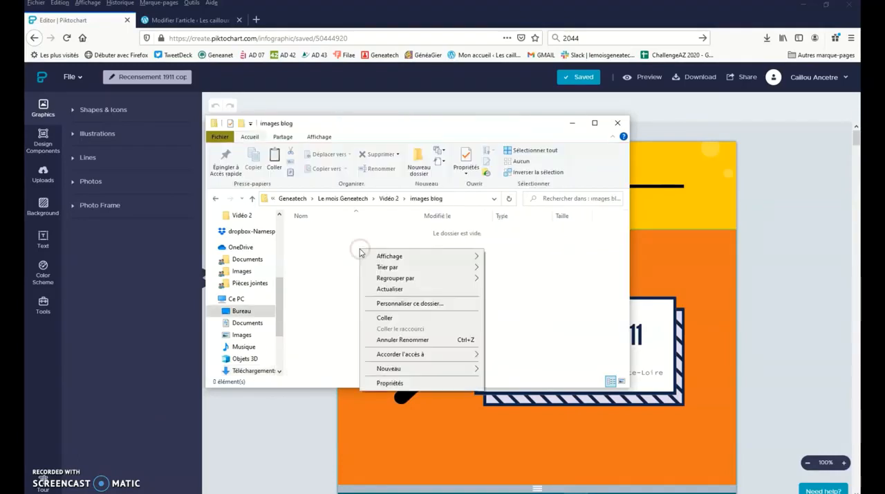
{"action": "left_click", "coordinate": [420, 316]}
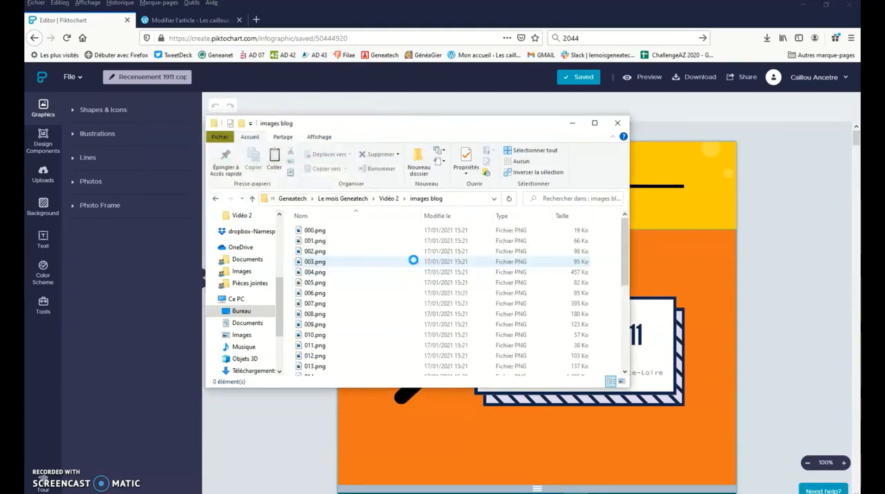
{"action": "left_click", "coordinate": [573, 125]}
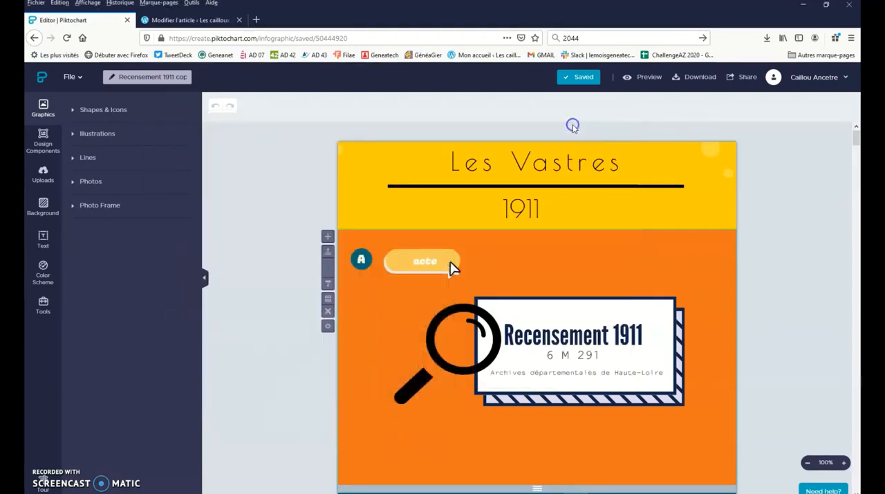
- Switch to the WordPress article Exemple publication d'une infographie and insert an image block with 001.png from the images blog folder
{"action": "left_click", "coordinate": [207, 22]}
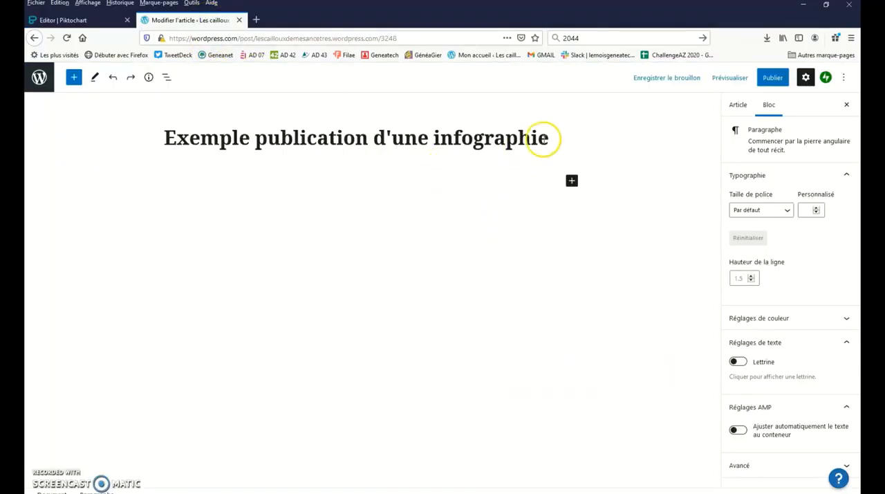
{"action": "left_click", "coordinate": [571, 181]}
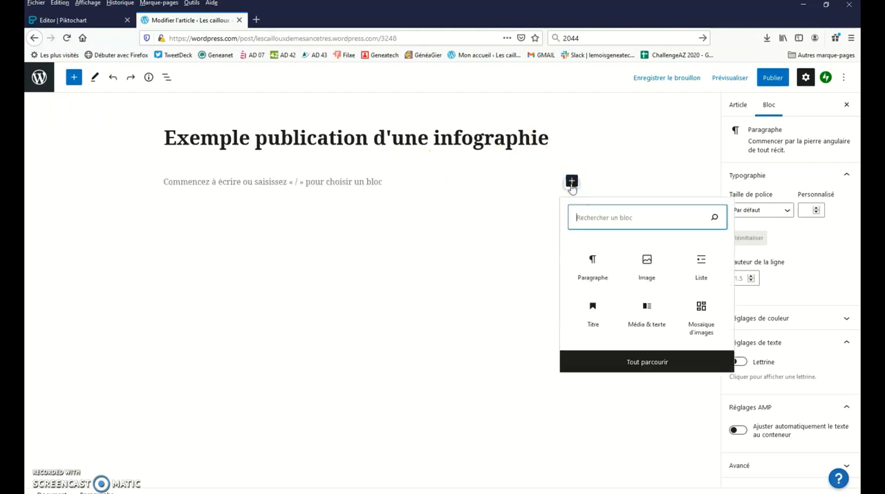
{"action": "left_click", "coordinate": [645, 269]}
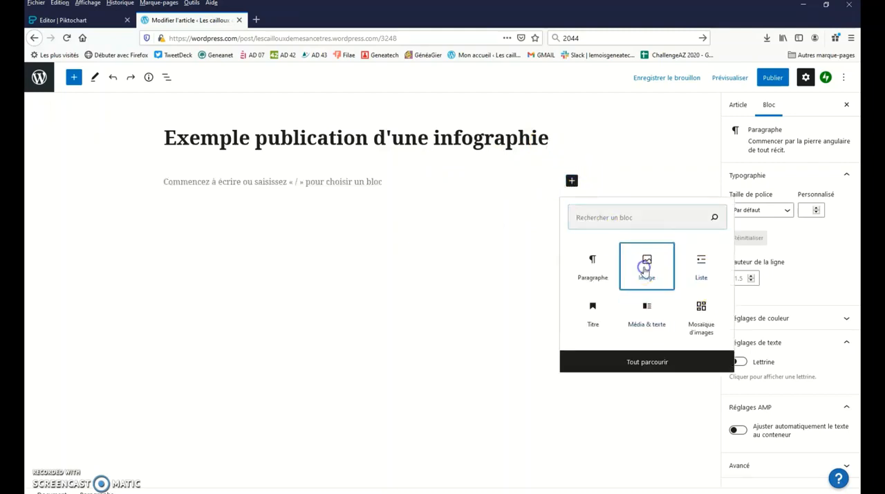
{"action": "left_click", "coordinate": [180, 246]}
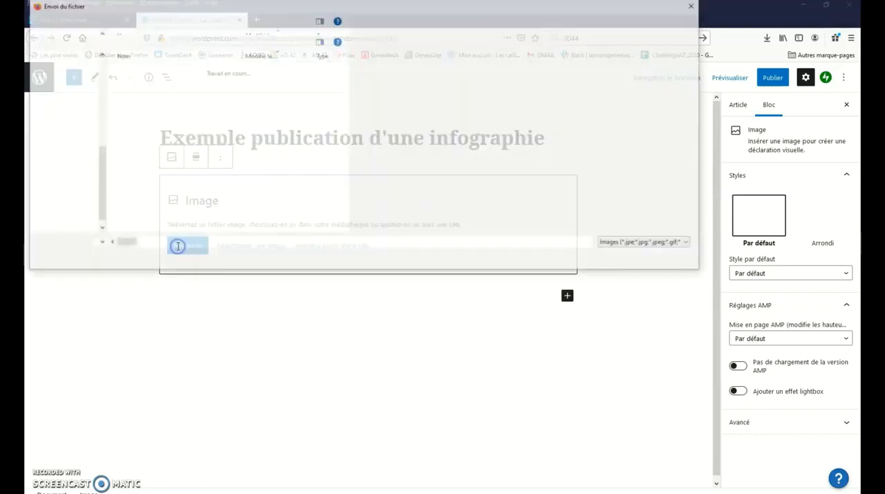
{"action": "double_click", "coordinate": [139, 83]}
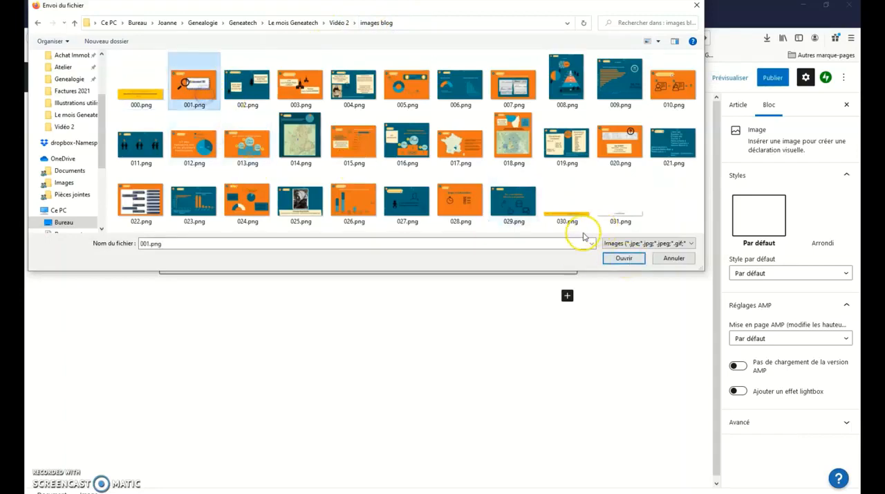
{"action": "left_click", "coordinate": [622, 257]}
{"action": "scroll", "coordinate": [348, 218], "scroll_direction": "down", "scroll_amount": 2}
{"action": "left_click", "coordinate": [348, 219]}
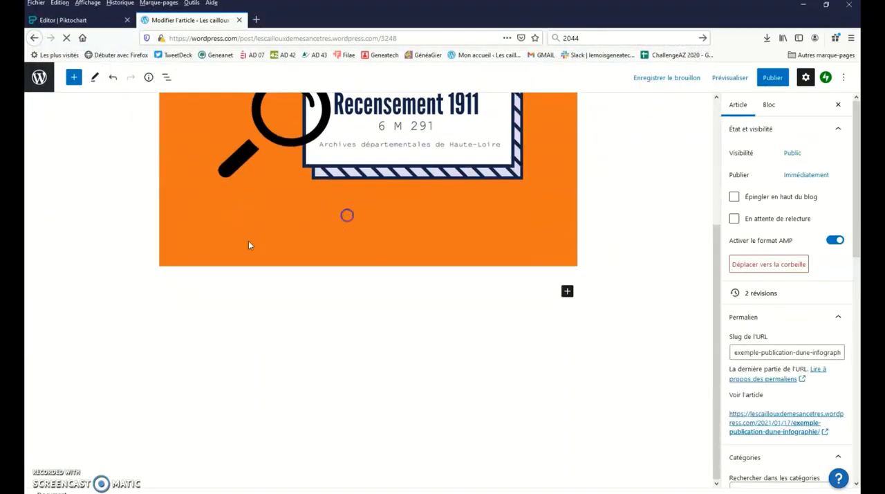
{"action": "scroll", "coordinate": [89, 237], "scroll_direction": "up", "scroll_amount": 3}
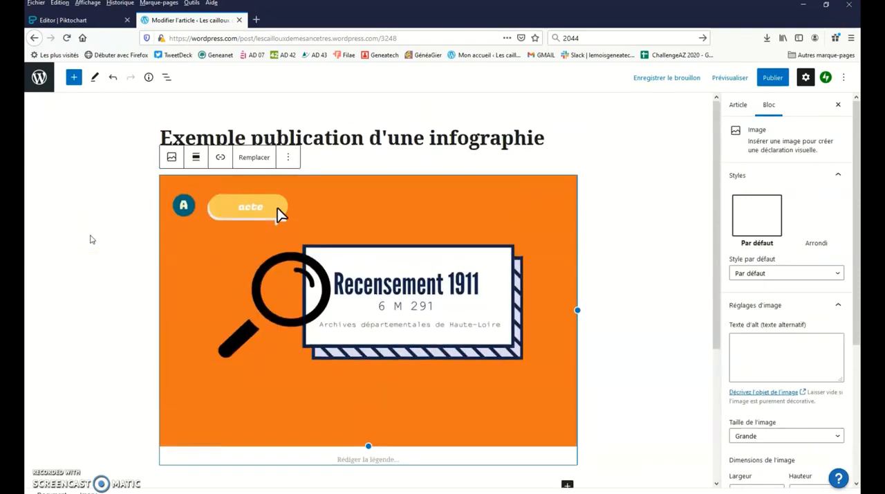
- Duplicate the Saint-Agrève visual Recensement 1911 from the Piktochart dashboard and open the new copy for editing
{"action": "left_click", "coordinate": [324, 181]}
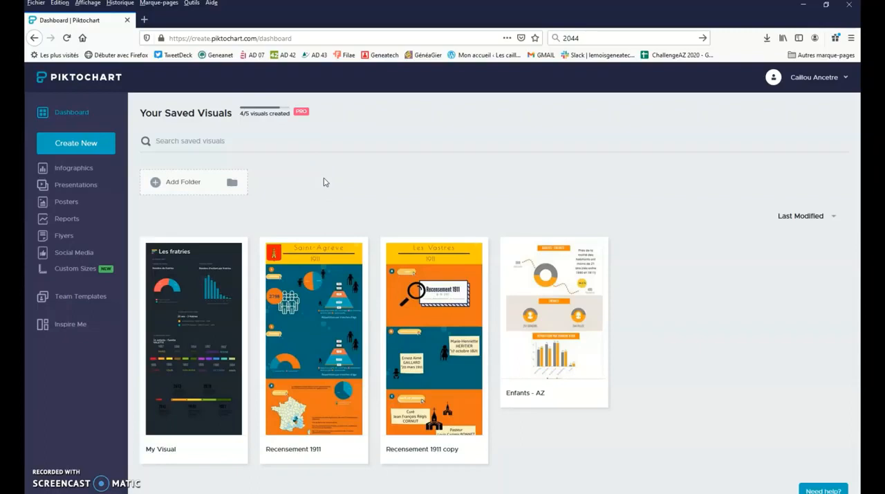
{"action": "left_click", "coordinate": [358, 254]}
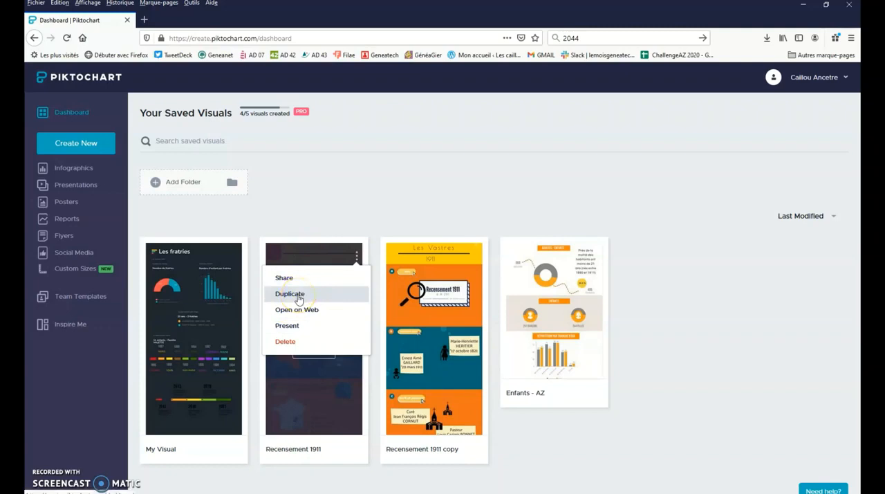
{"action": "left_click", "coordinate": [298, 299]}
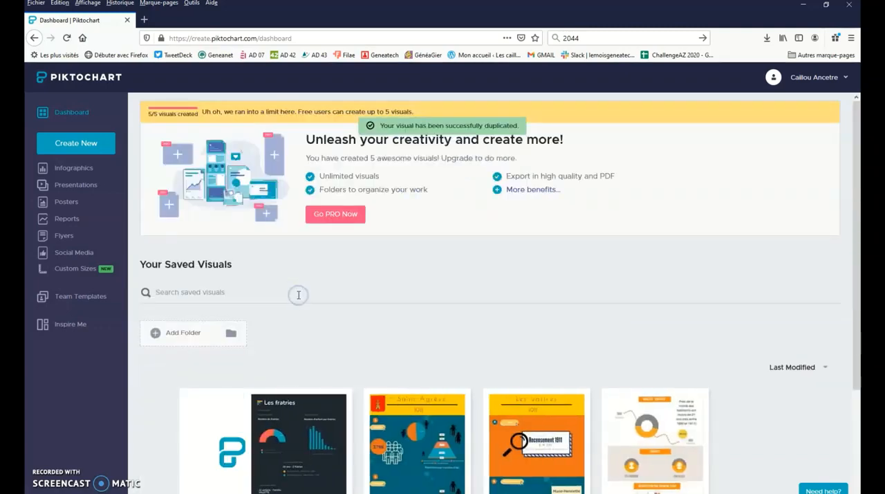
{"action": "scroll", "coordinate": [299, 295], "scroll_direction": "down", "scroll_amount": 3}
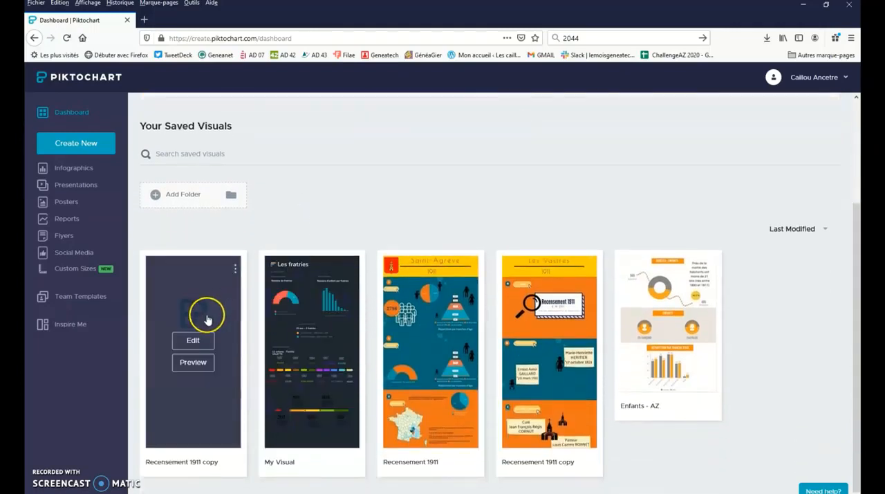
{"action": "left_click", "coordinate": [199, 341]}
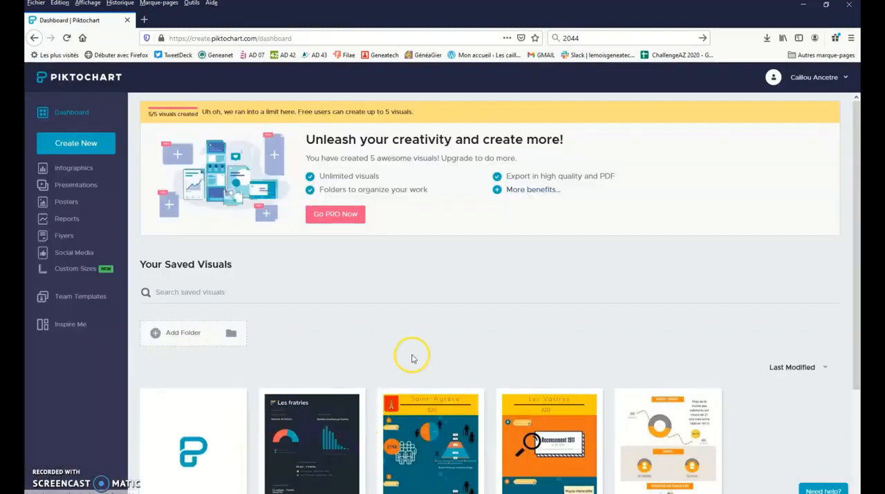
{"action": "scroll", "coordinate": [413, 322], "scroll_direction": "down", "scroll_amount": 2}
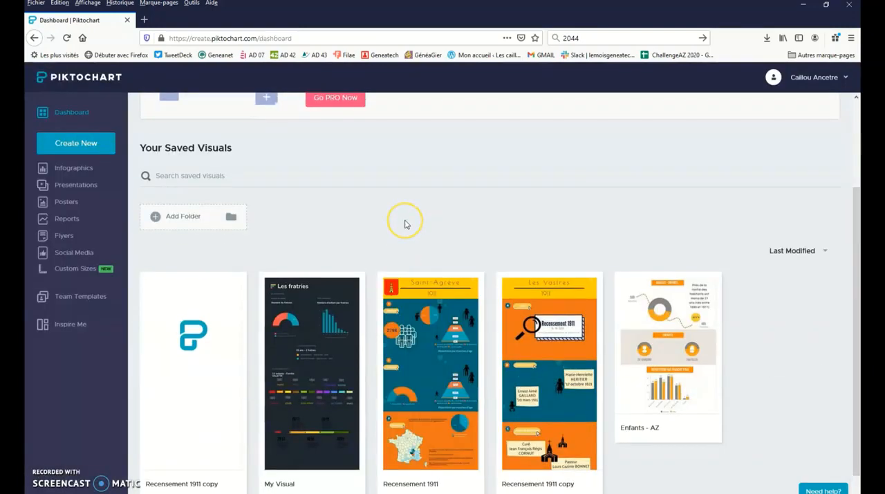
{"action": "scroll", "coordinate": [405, 223], "scroll_direction": "down", "scroll_amount": 1}
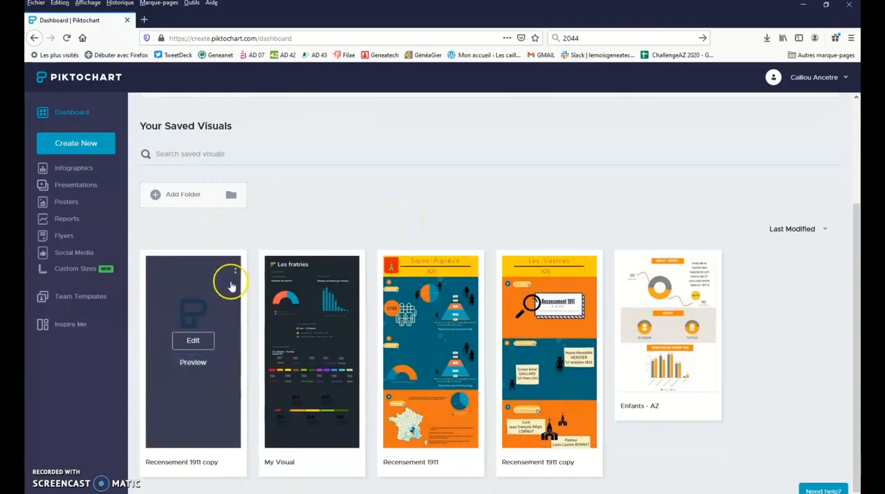
{"action": "scroll", "coordinate": [255, 197], "scroll_direction": "up", "scroll_amount": 3}
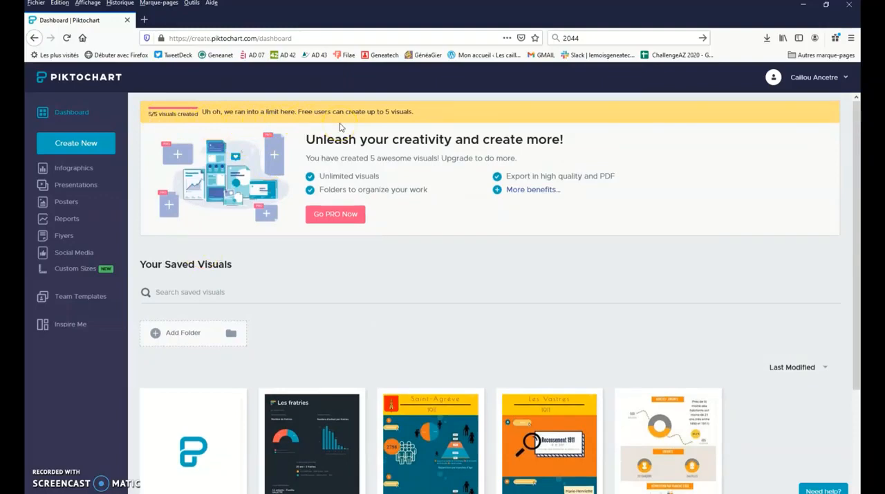
- Add an empty block below the Z "zut" block, just above the source footer of the Les Vastres infographic
{"action": "scroll", "coordinate": [297, 277], "scroll_direction": "down", "scroll_amount": 3}
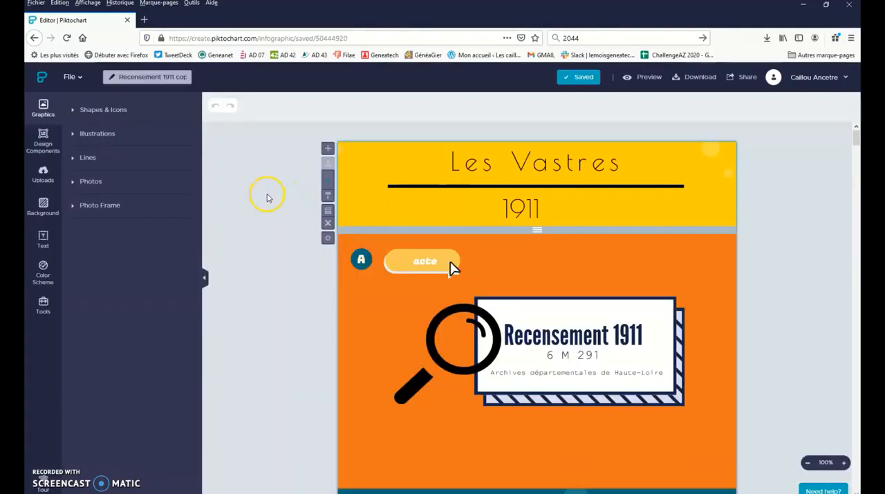
{"action": "scroll", "coordinate": [299, 303], "scroll_direction": "down", "scroll_amount": 2}
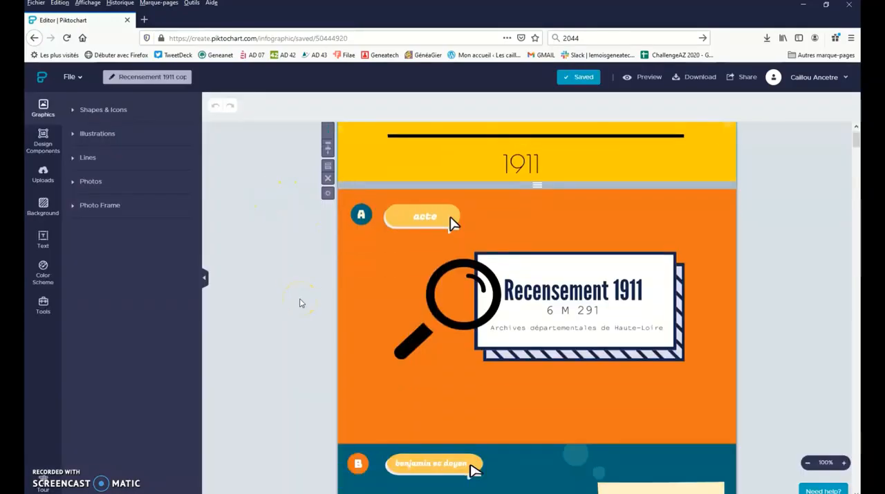
{"action": "scroll", "coordinate": [300, 303], "scroll_direction": "down", "scroll_amount": 3}
{"action": "scroll", "coordinate": [300, 303], "scroll_direction": "down", "scroll_amount": 9}
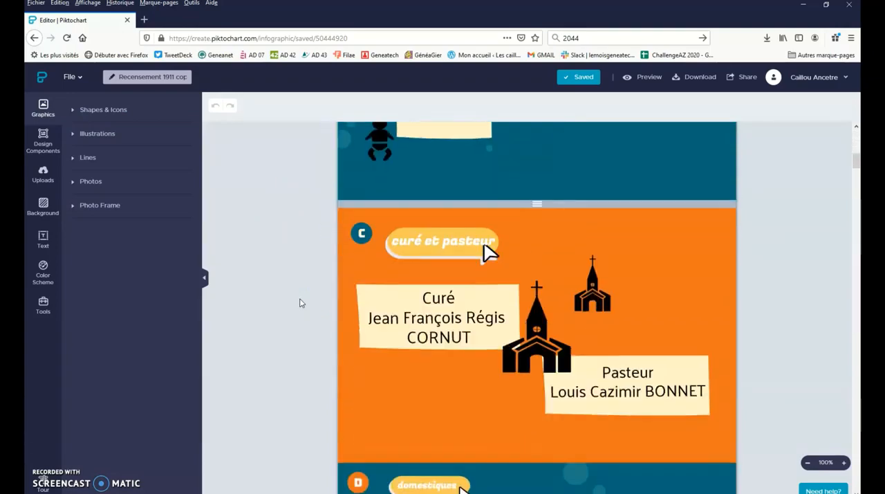
{"action": "scroll", "coordinate": [299, 303], "scroll_direction": "down", "scroll_amount": 10}
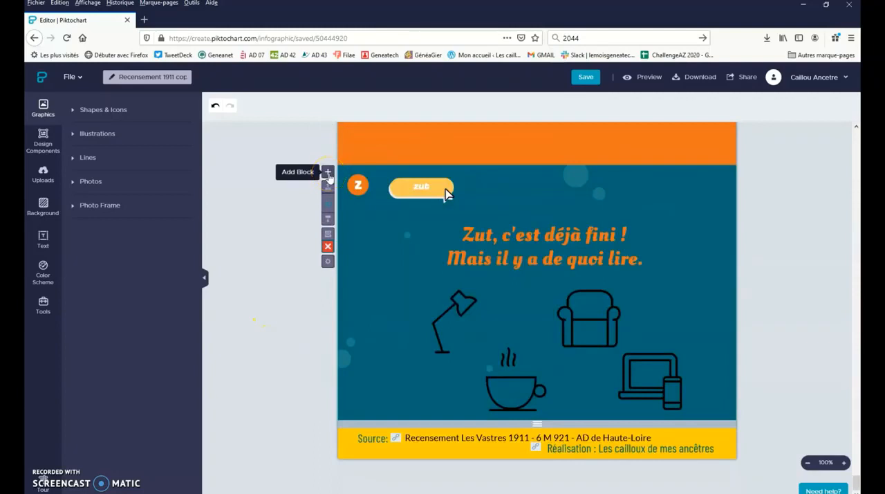
{"action": "left_click", "coordinate": [328, 172]}
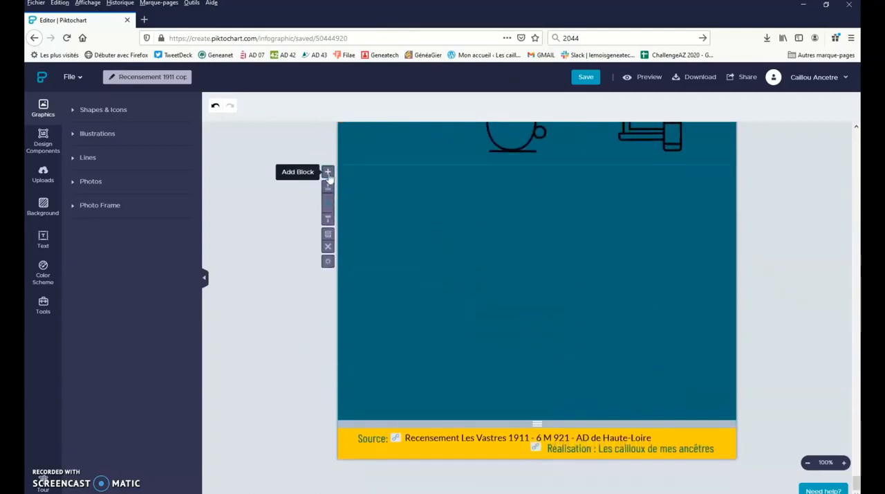
{"action": "left_click", "coordinate": [405, 209]}
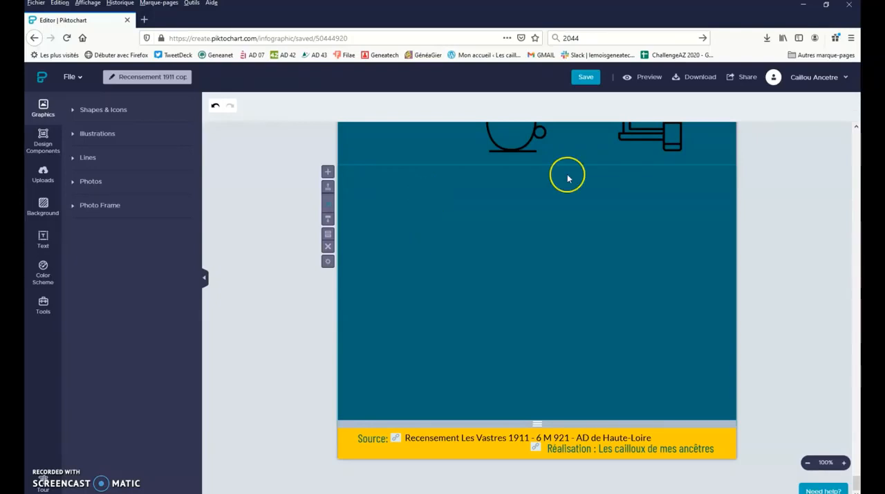
{"action": "left_click", "coordinate": [693, 81]}
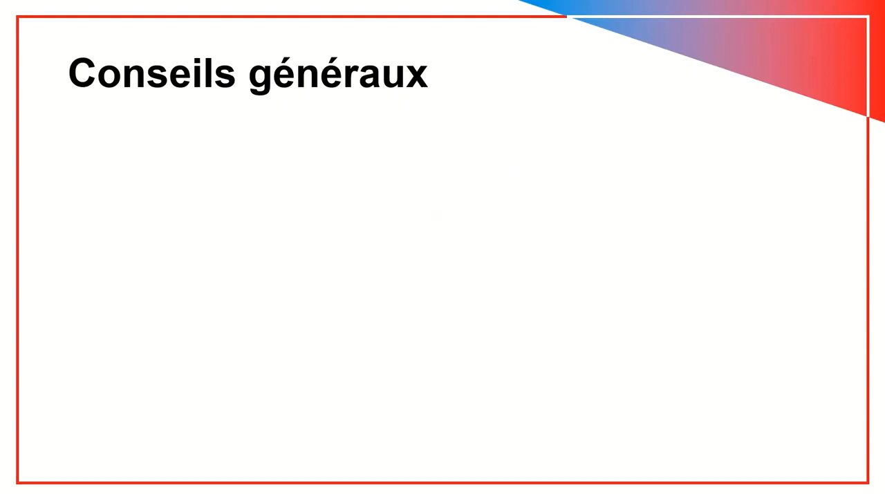
{"action": "key", "text": "Right"}
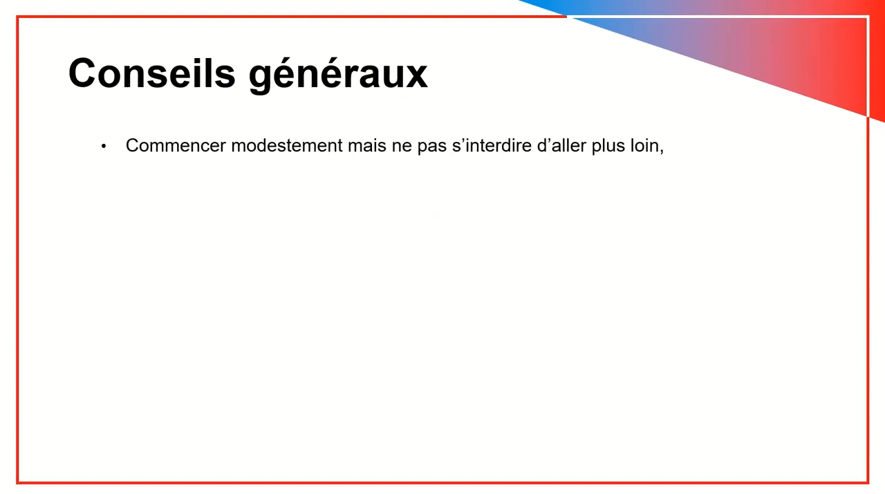
{"action": "key", "text": "Right"}
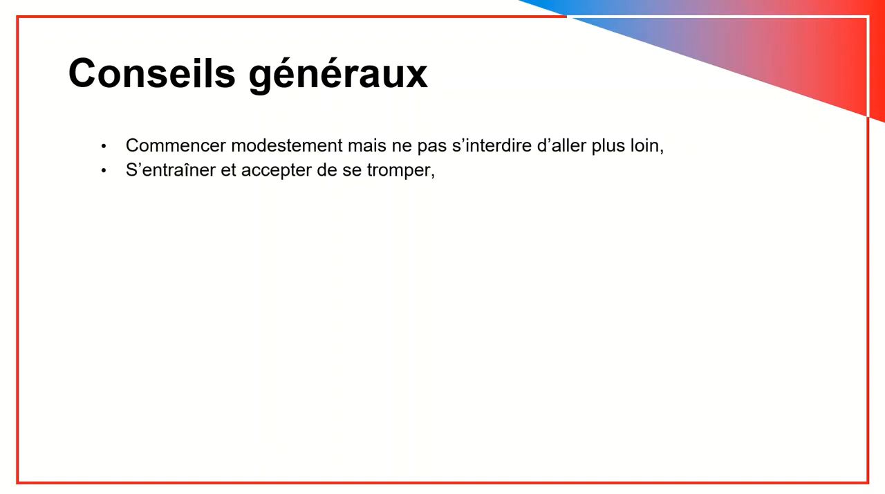
{"action": "key", "text": "Right"}
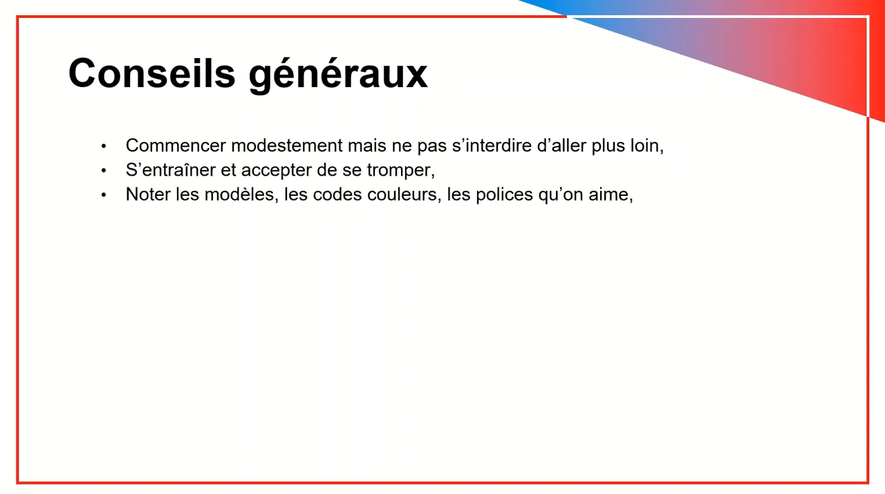